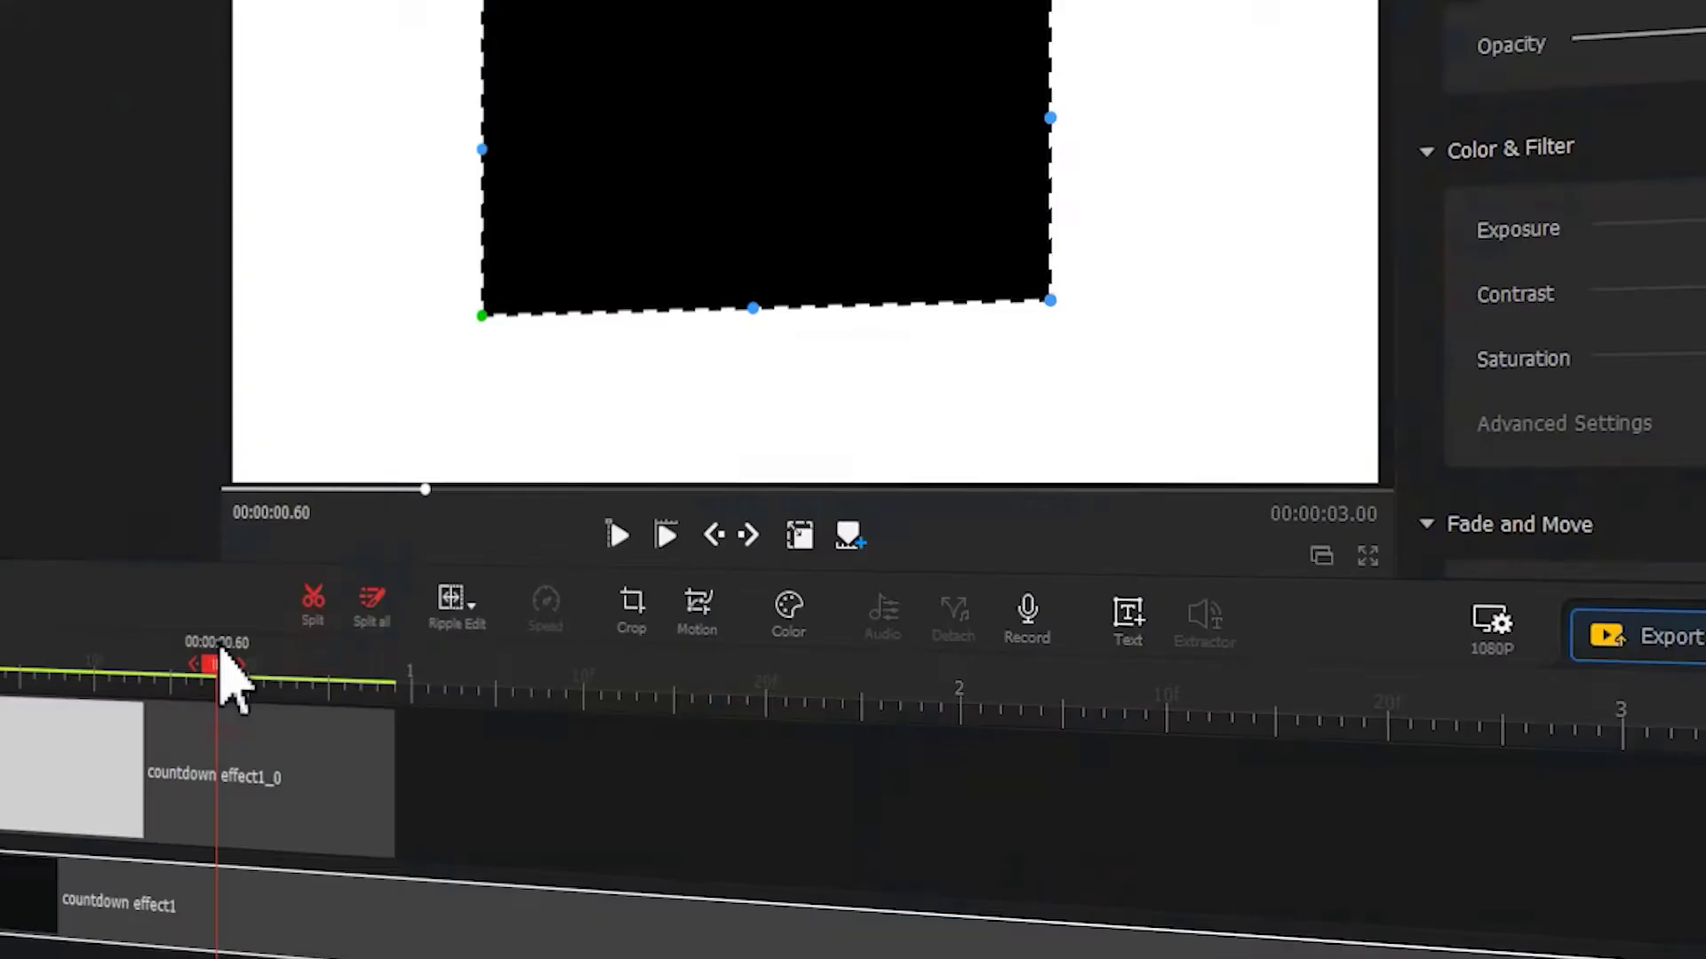
Step: Resize the white countdown effect1_0 clip from its corners into a thin border around the black rectangle
click(223, 782)
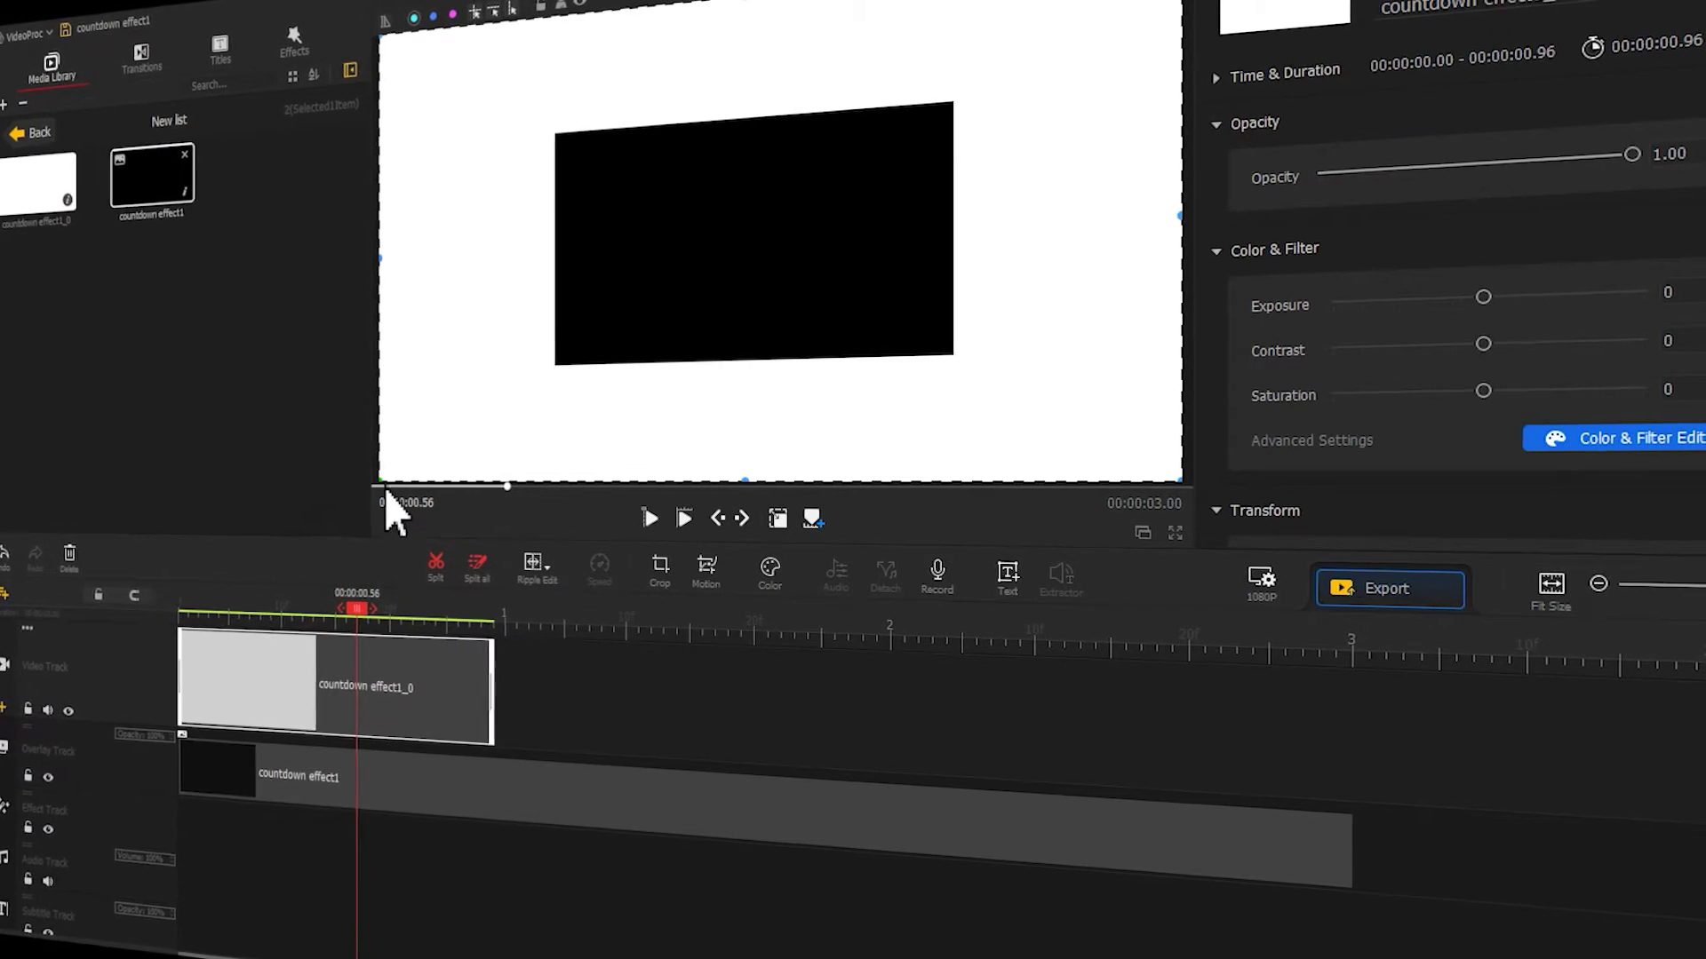
drag(380, 485, 538, 371)
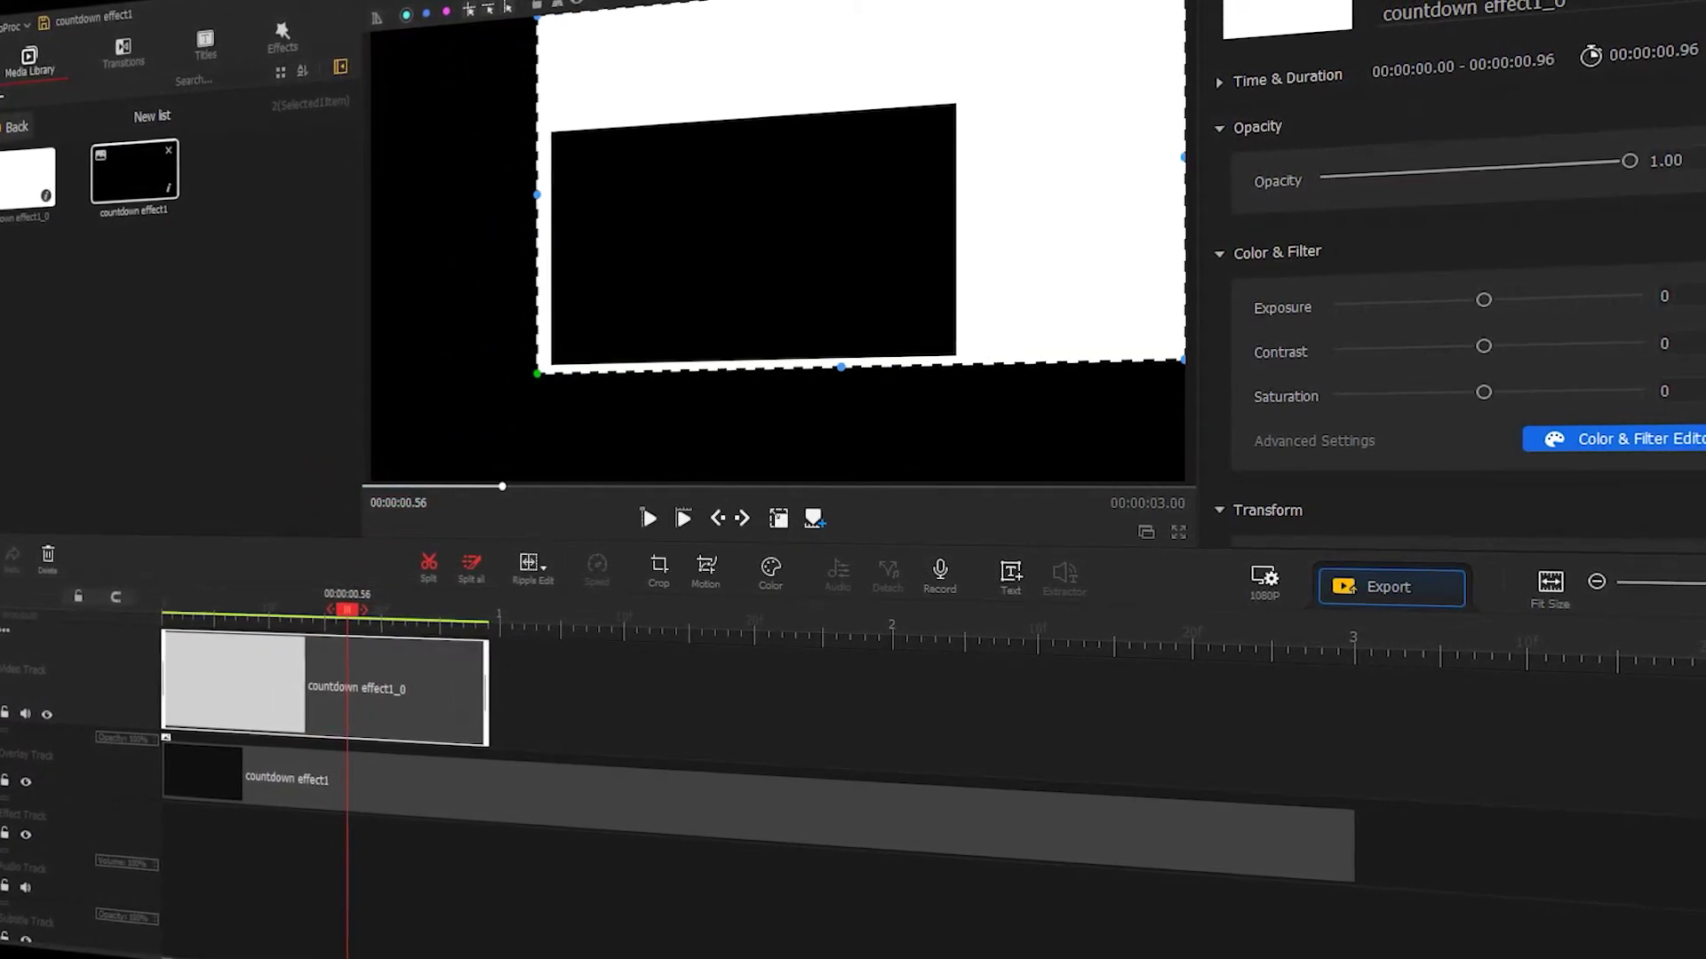
drag(1155, 16, 970, 77)
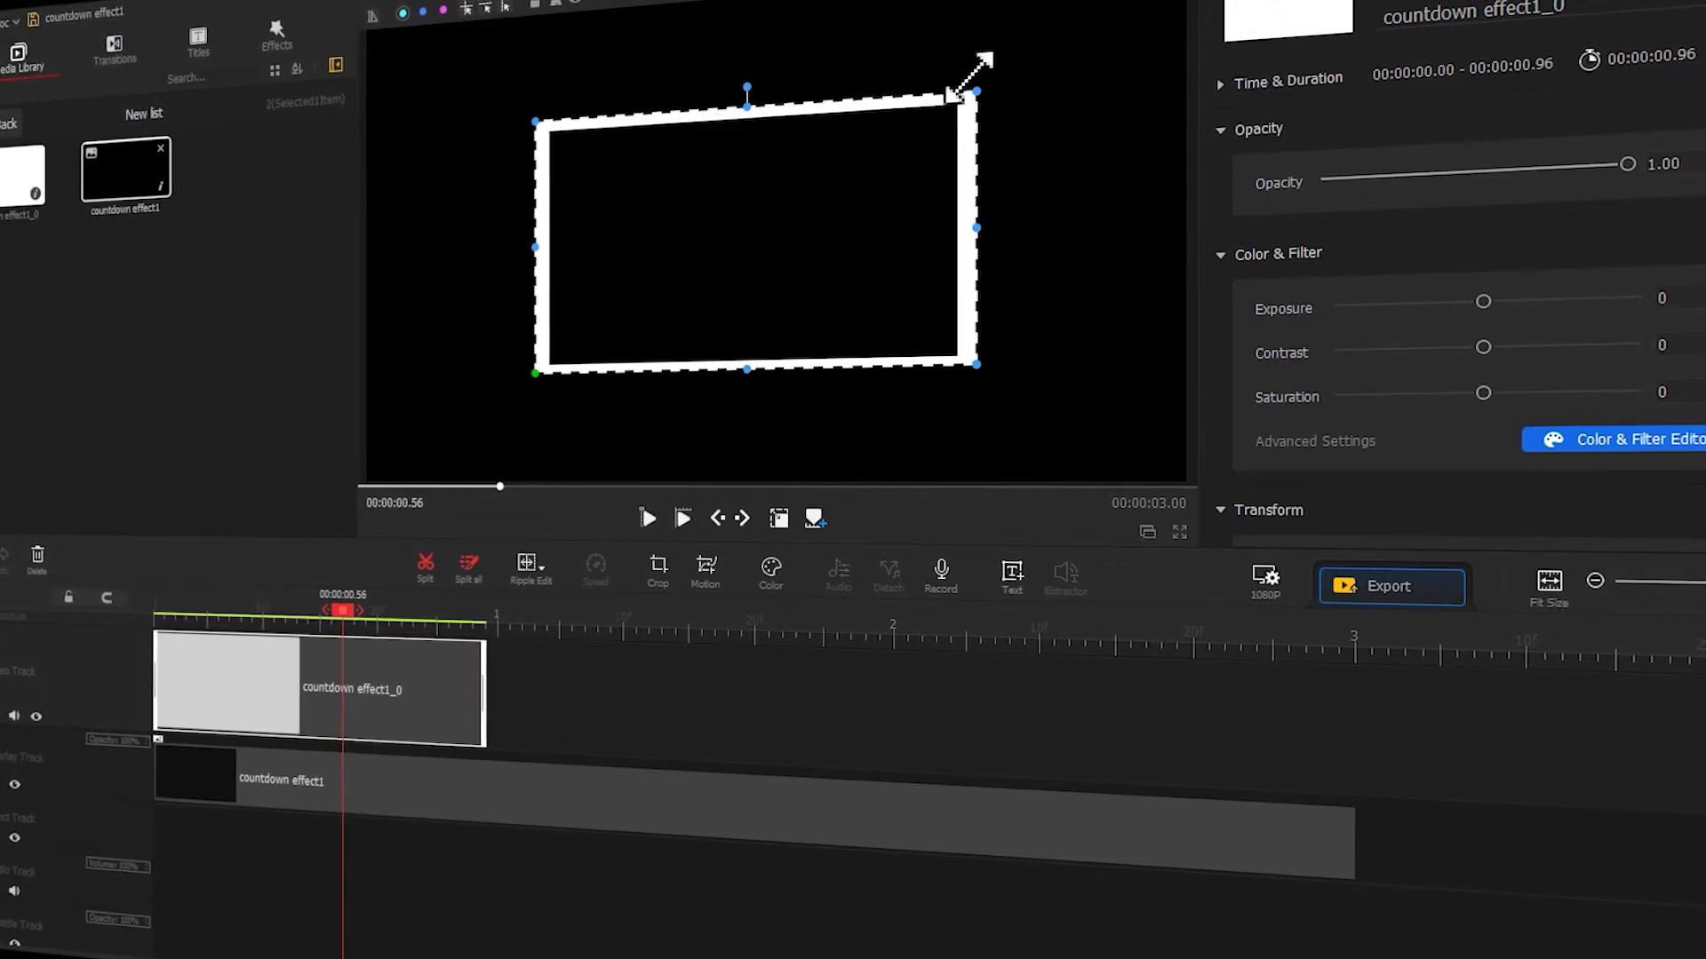
drag(975, 227, 972, 228)
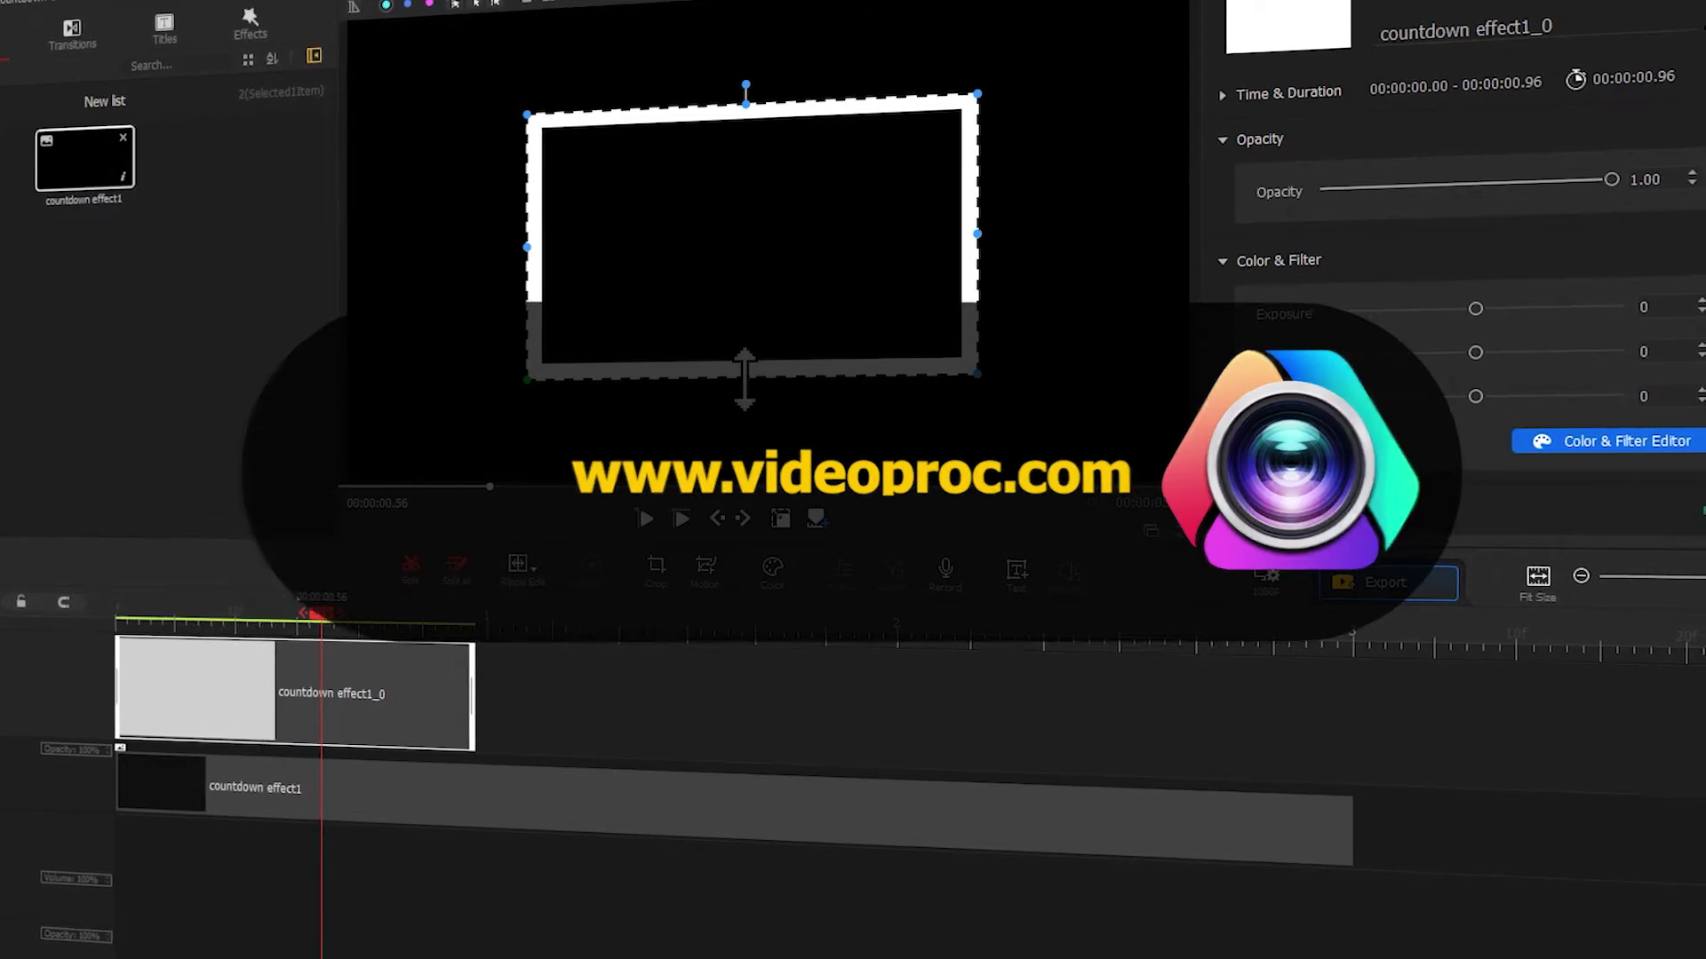
click(780, 518)
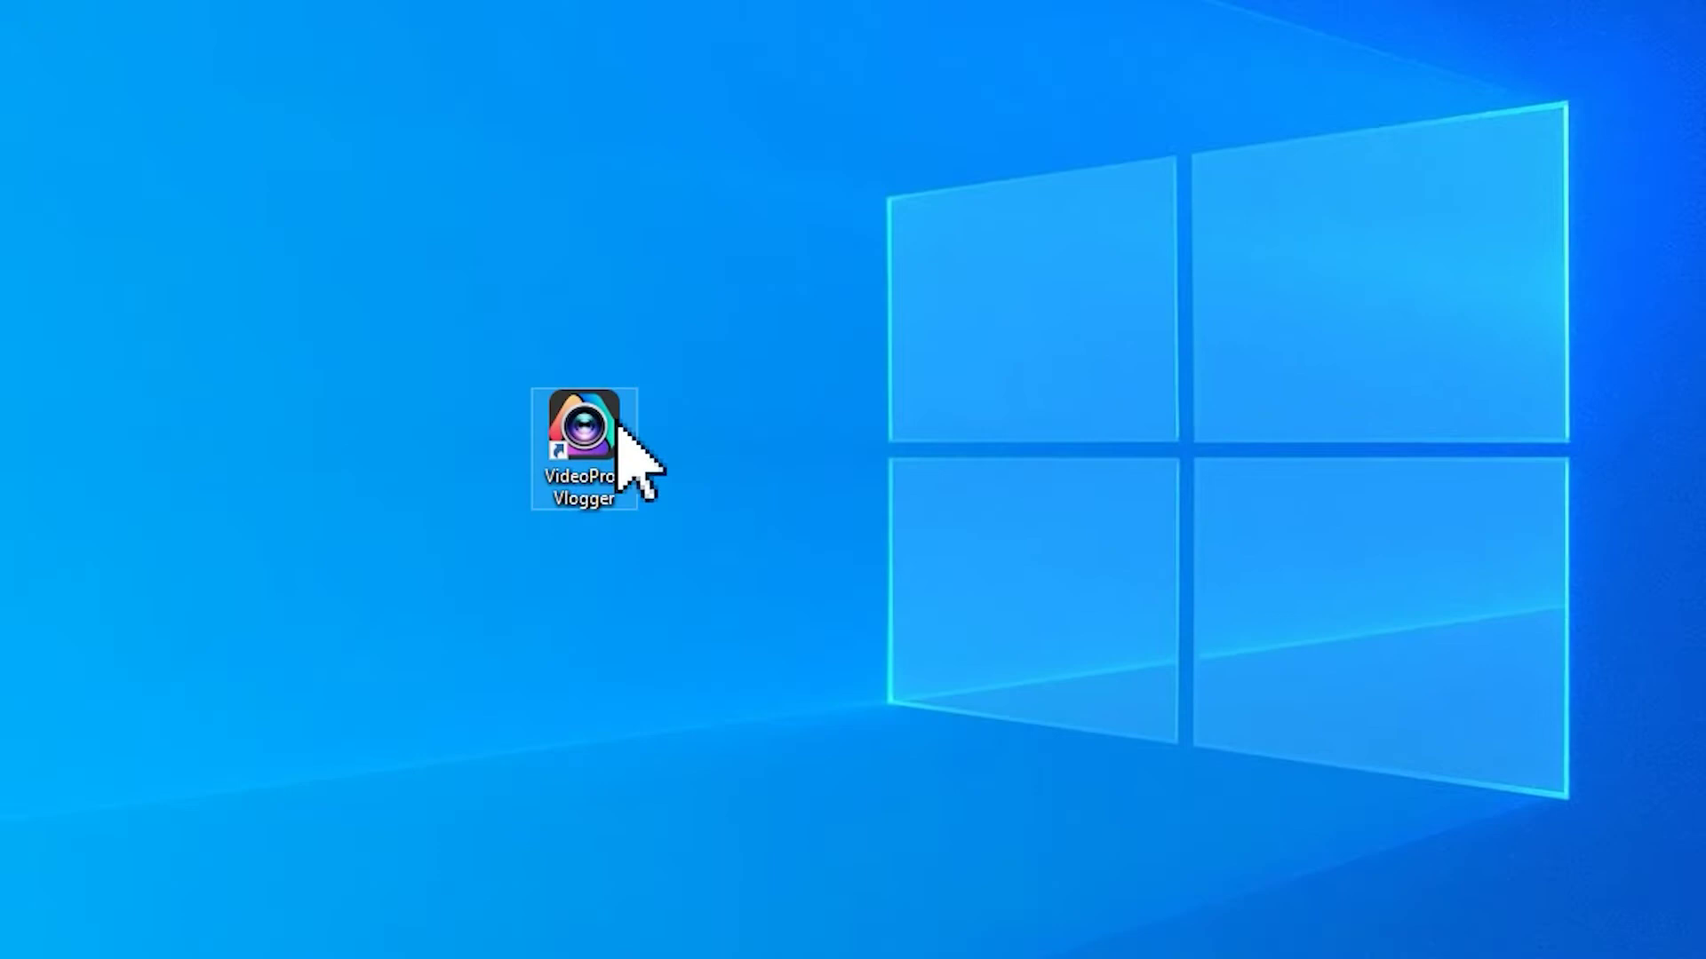
Step: Launch VideoProc Vlogger and create a new project named 'countdown effect1'
double_click(613, 422)
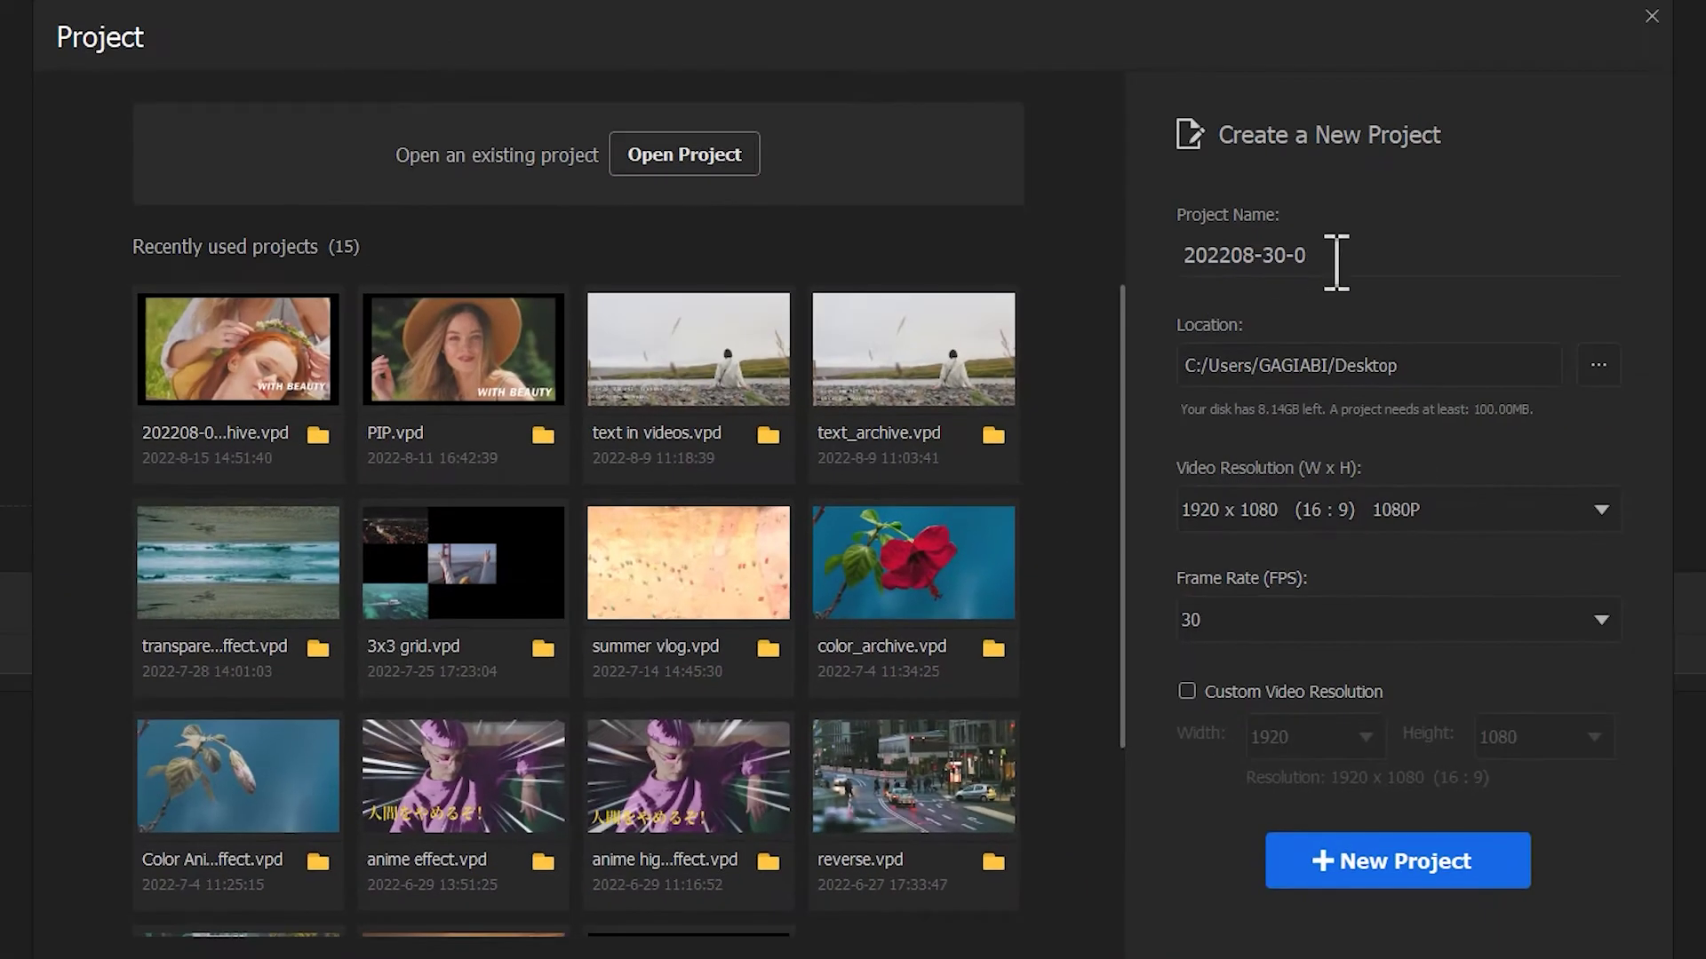
click(1338, 258)
text(countdown effect1)
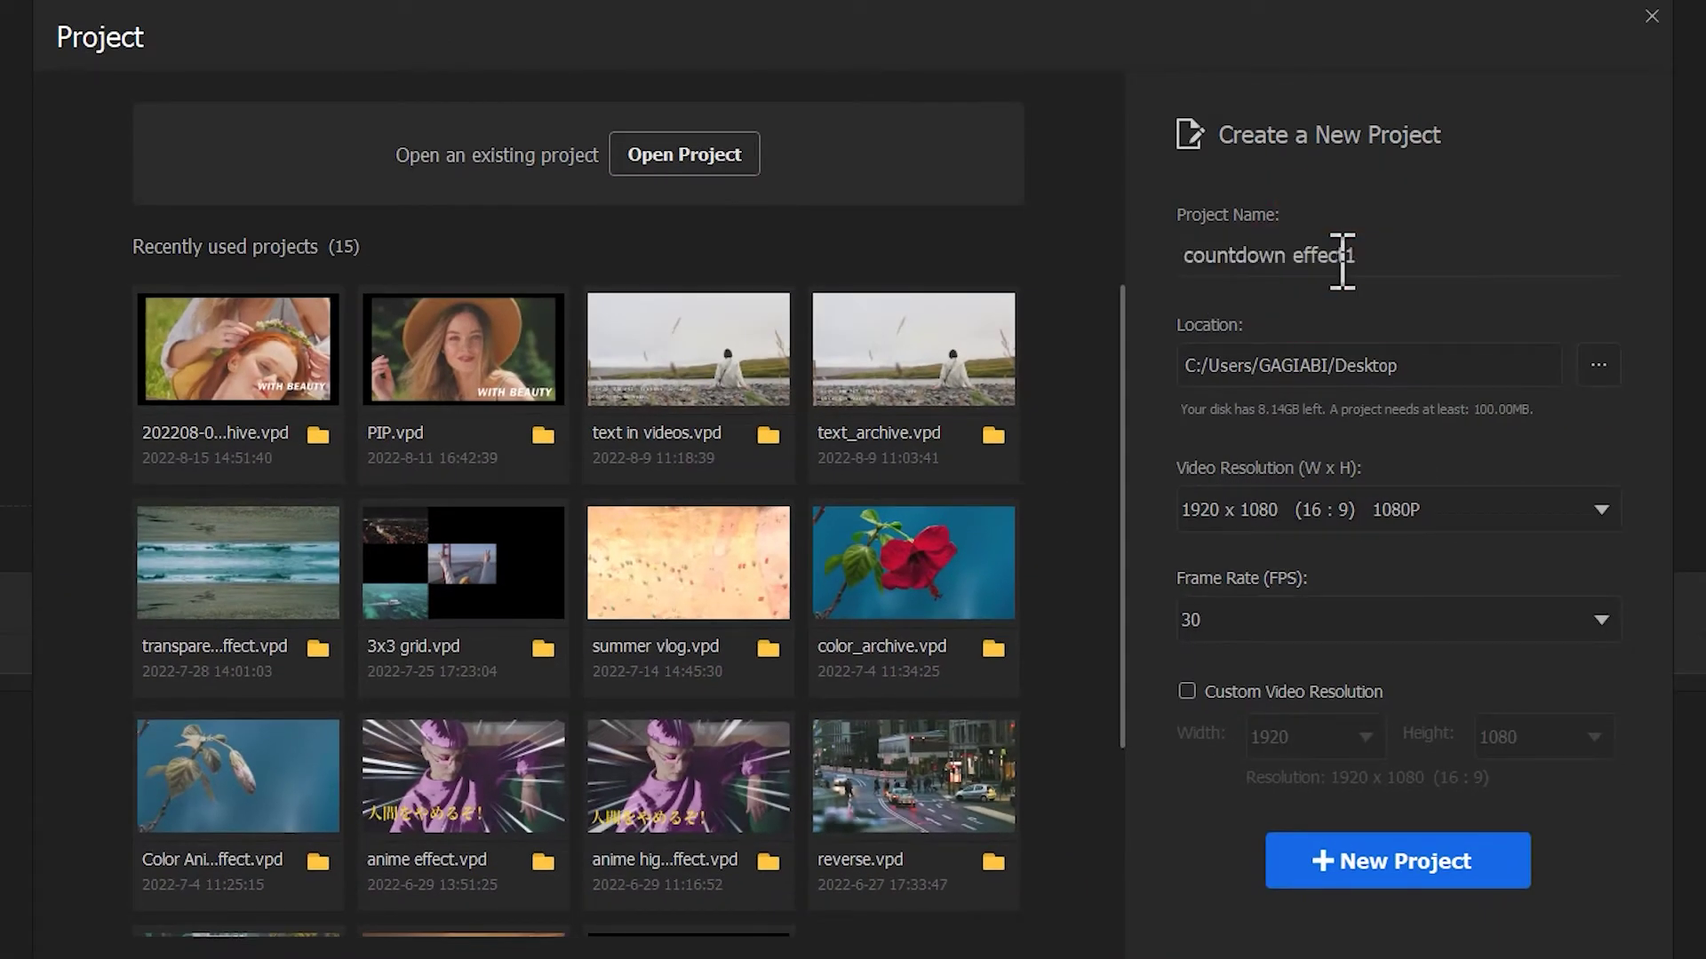
click(1414, 861)
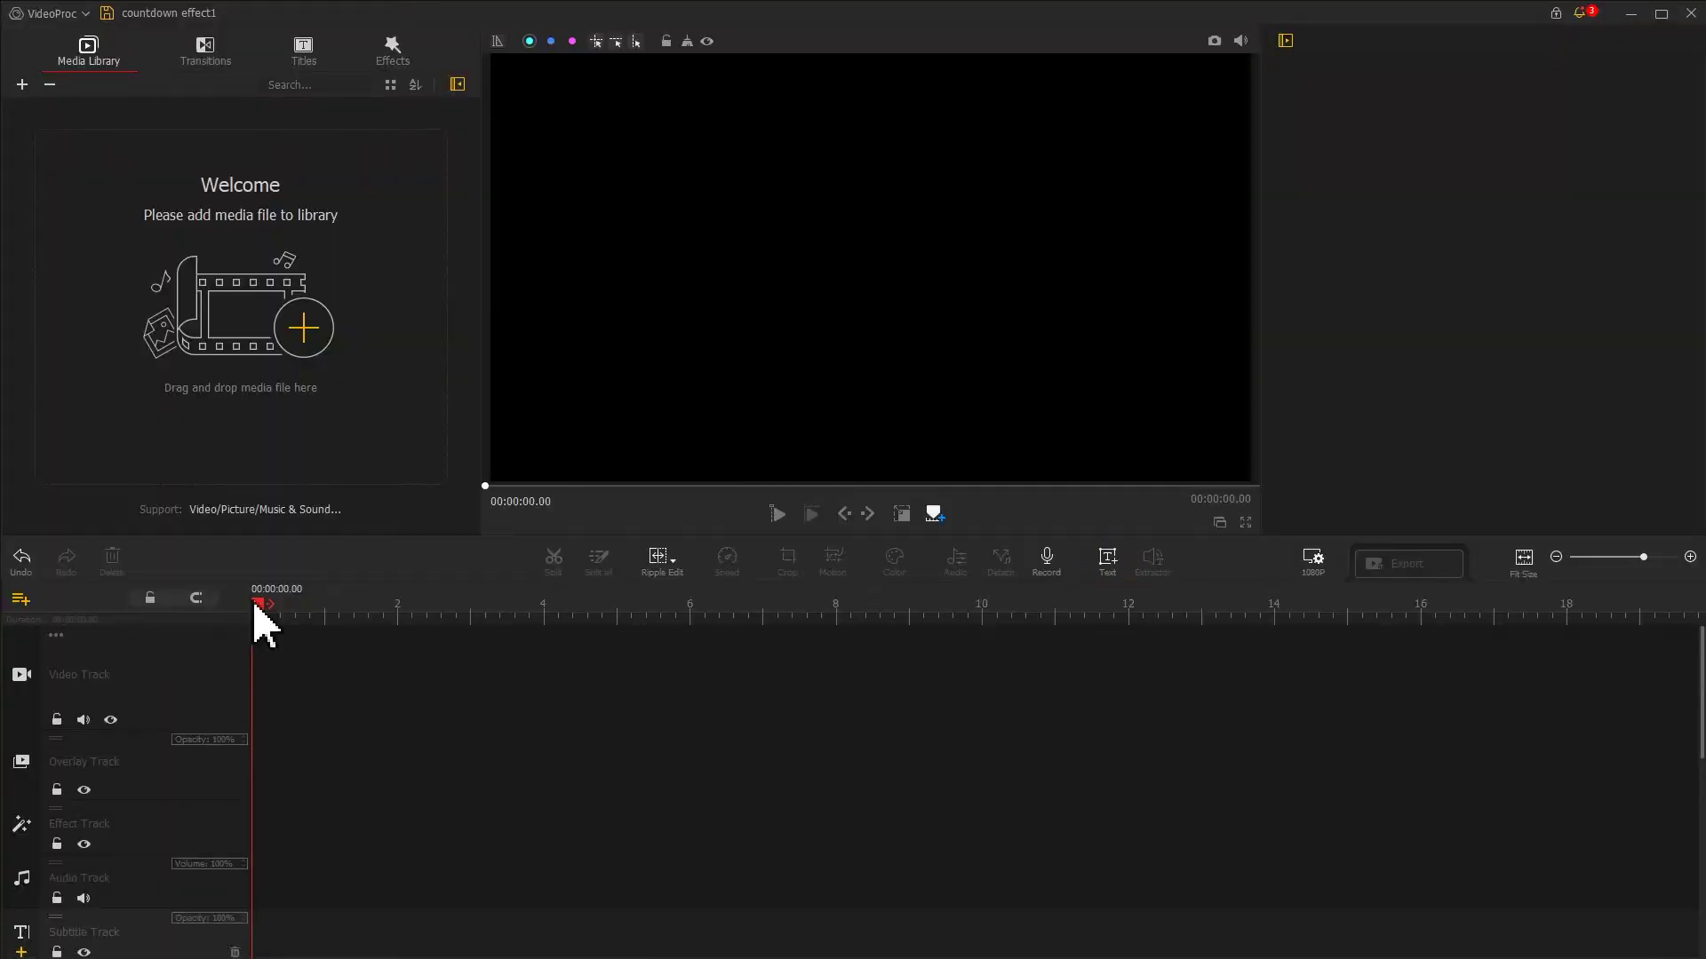
Step: Add a text clip with its 'Text Here' placeholder deleted, then snapshot the plain black frame
click(1107, 560)
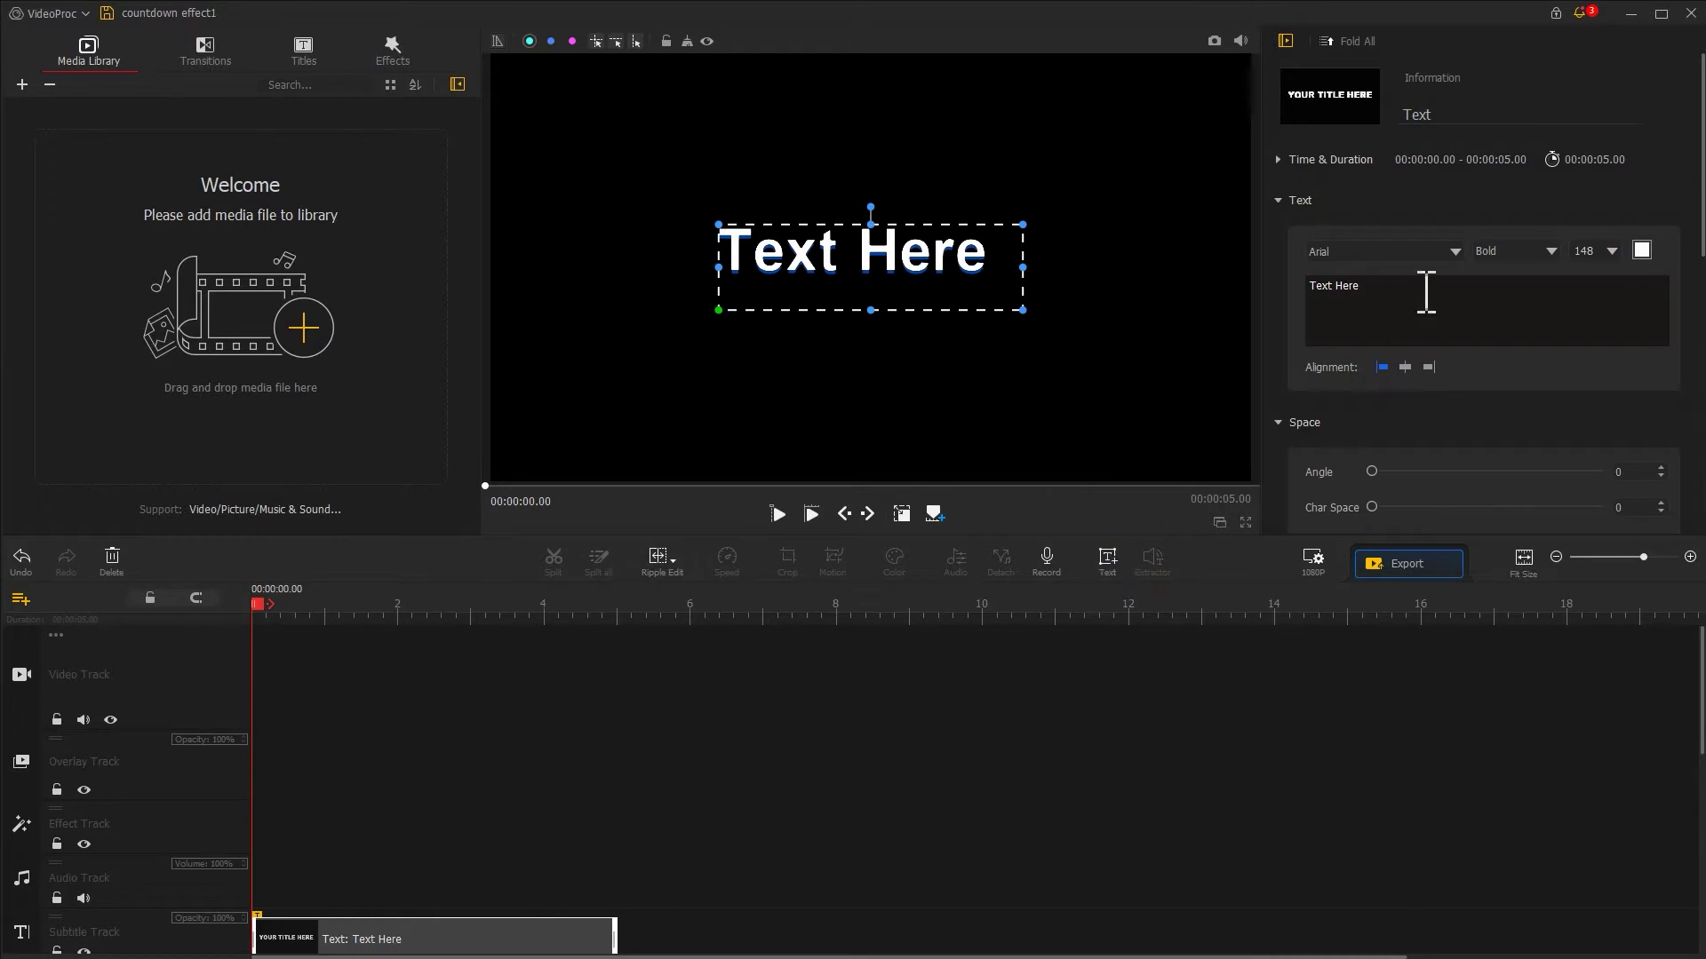
drag(1421, 286, 1306, 286)
key(BackSpace)
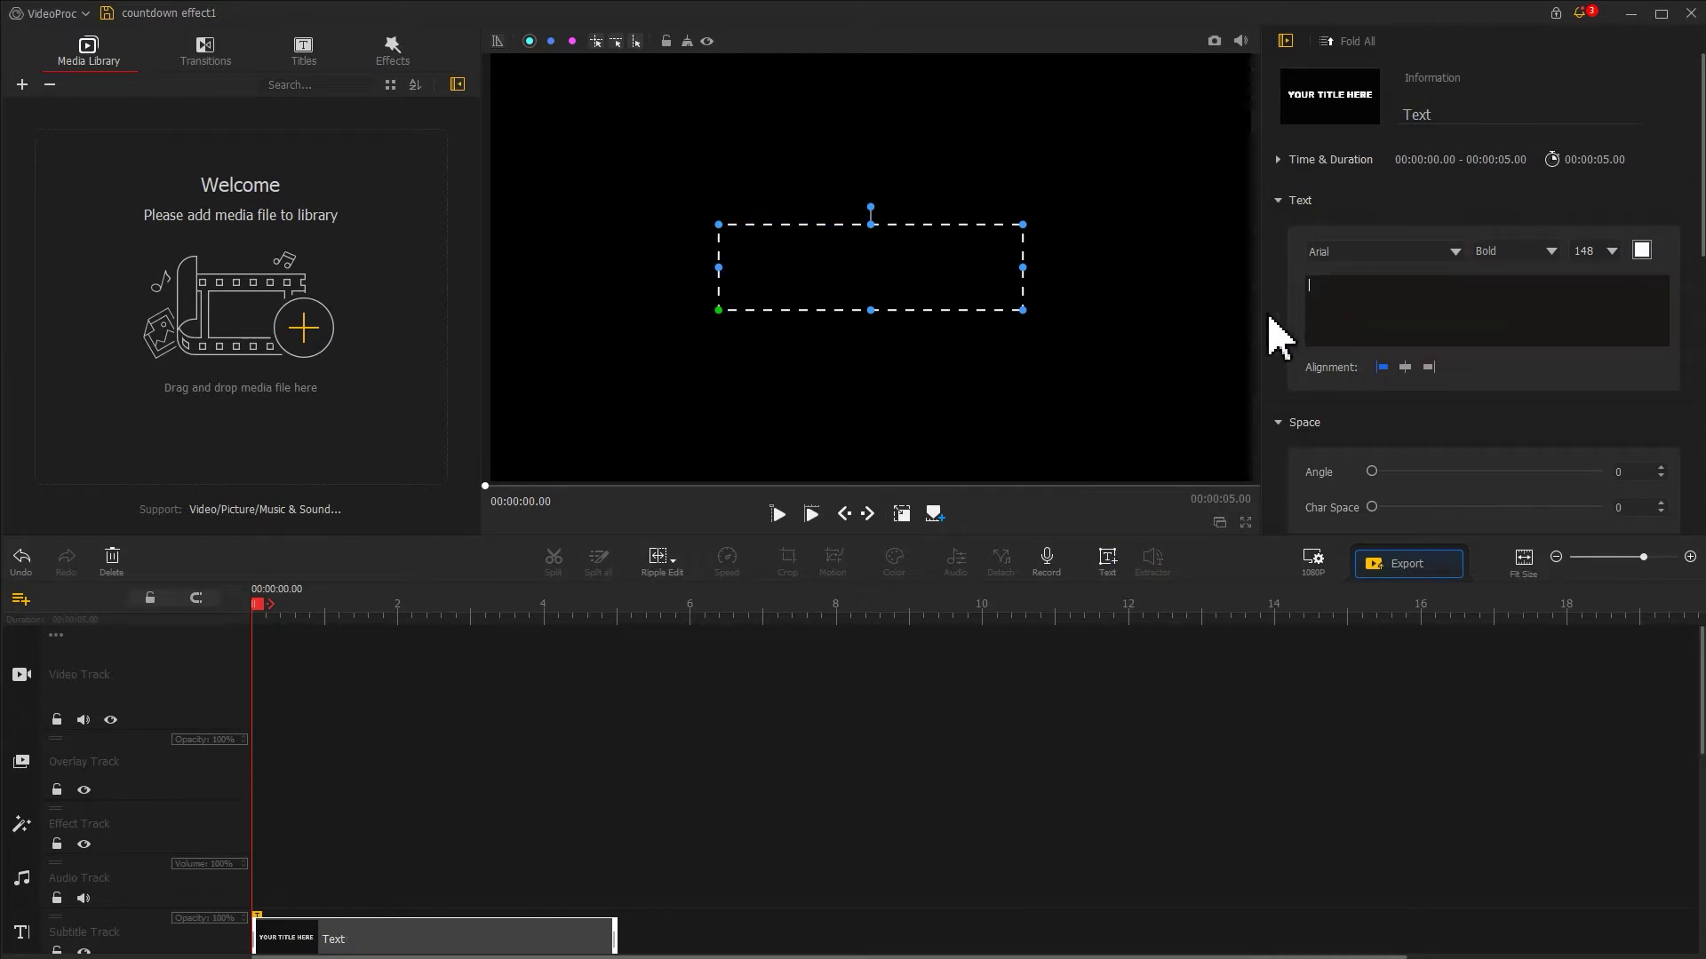
click(906, 516)
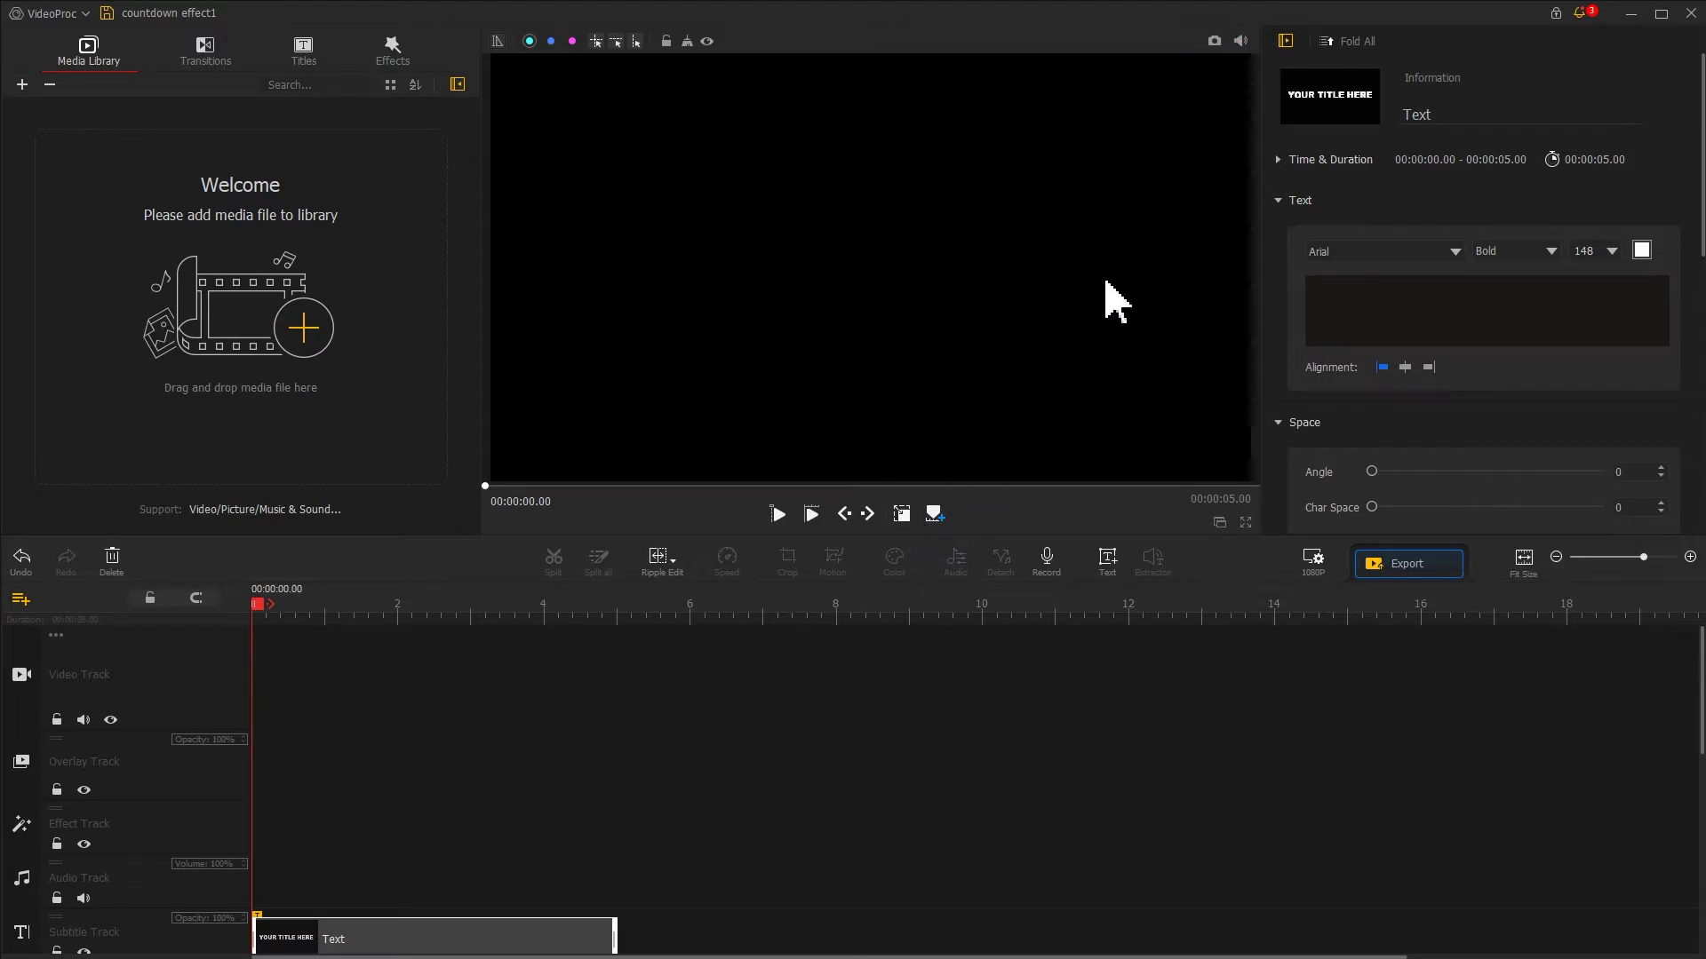
click(1217, 43)
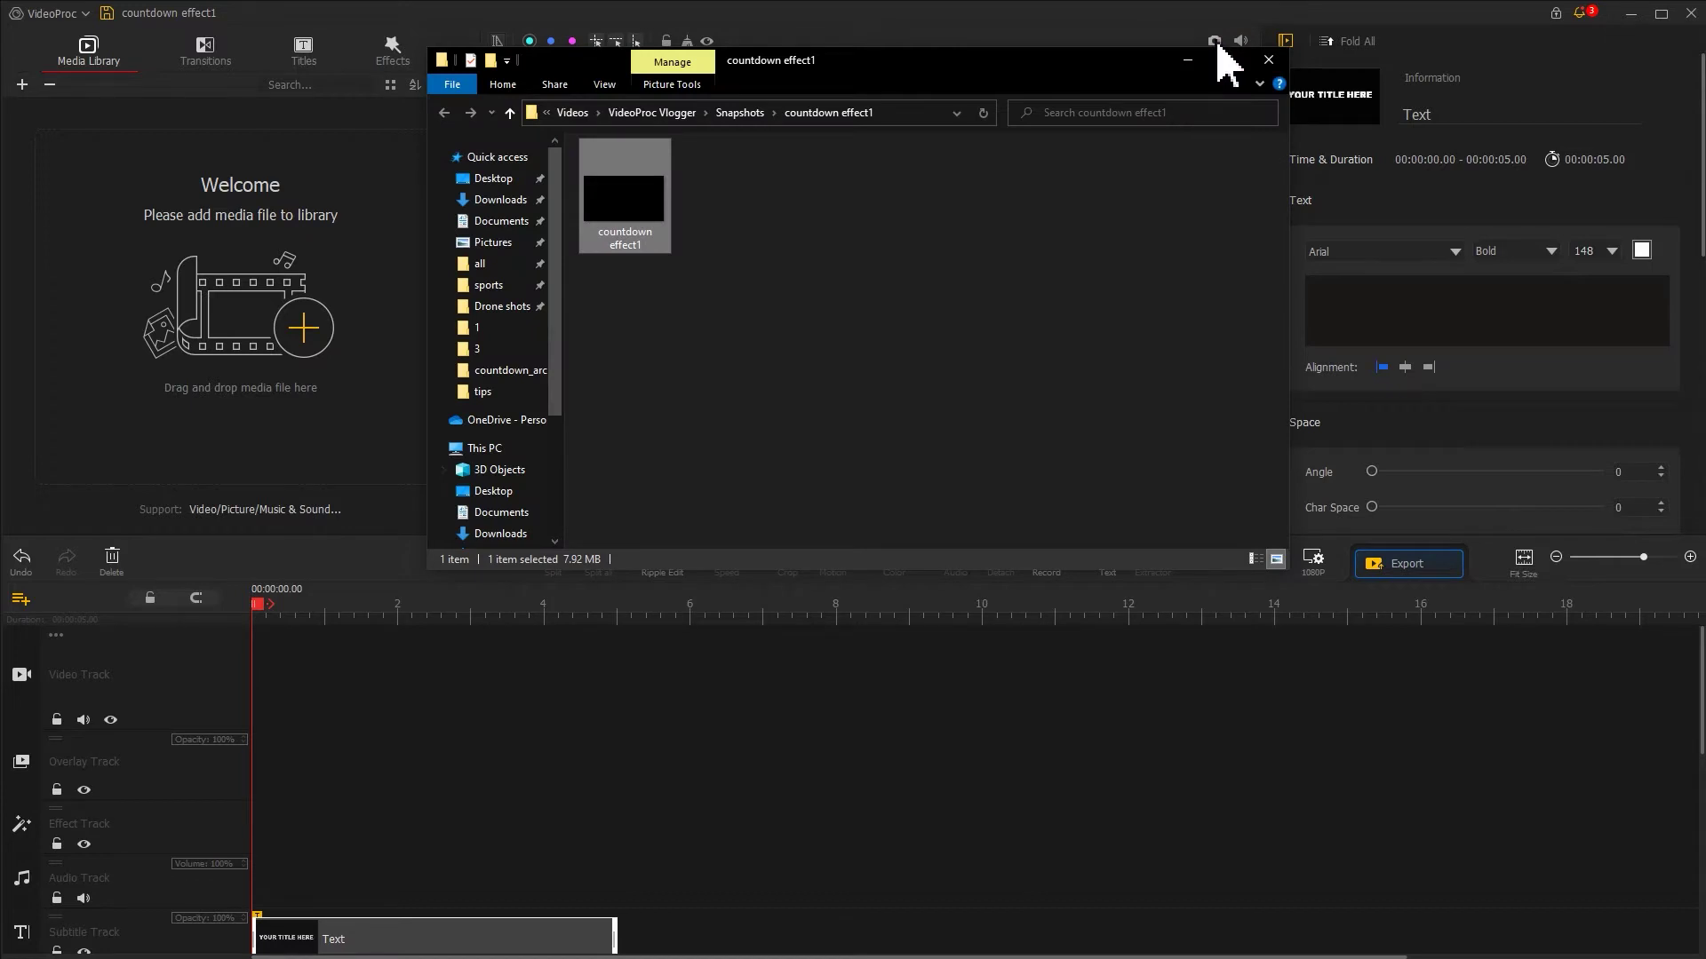
click(1137, 25)
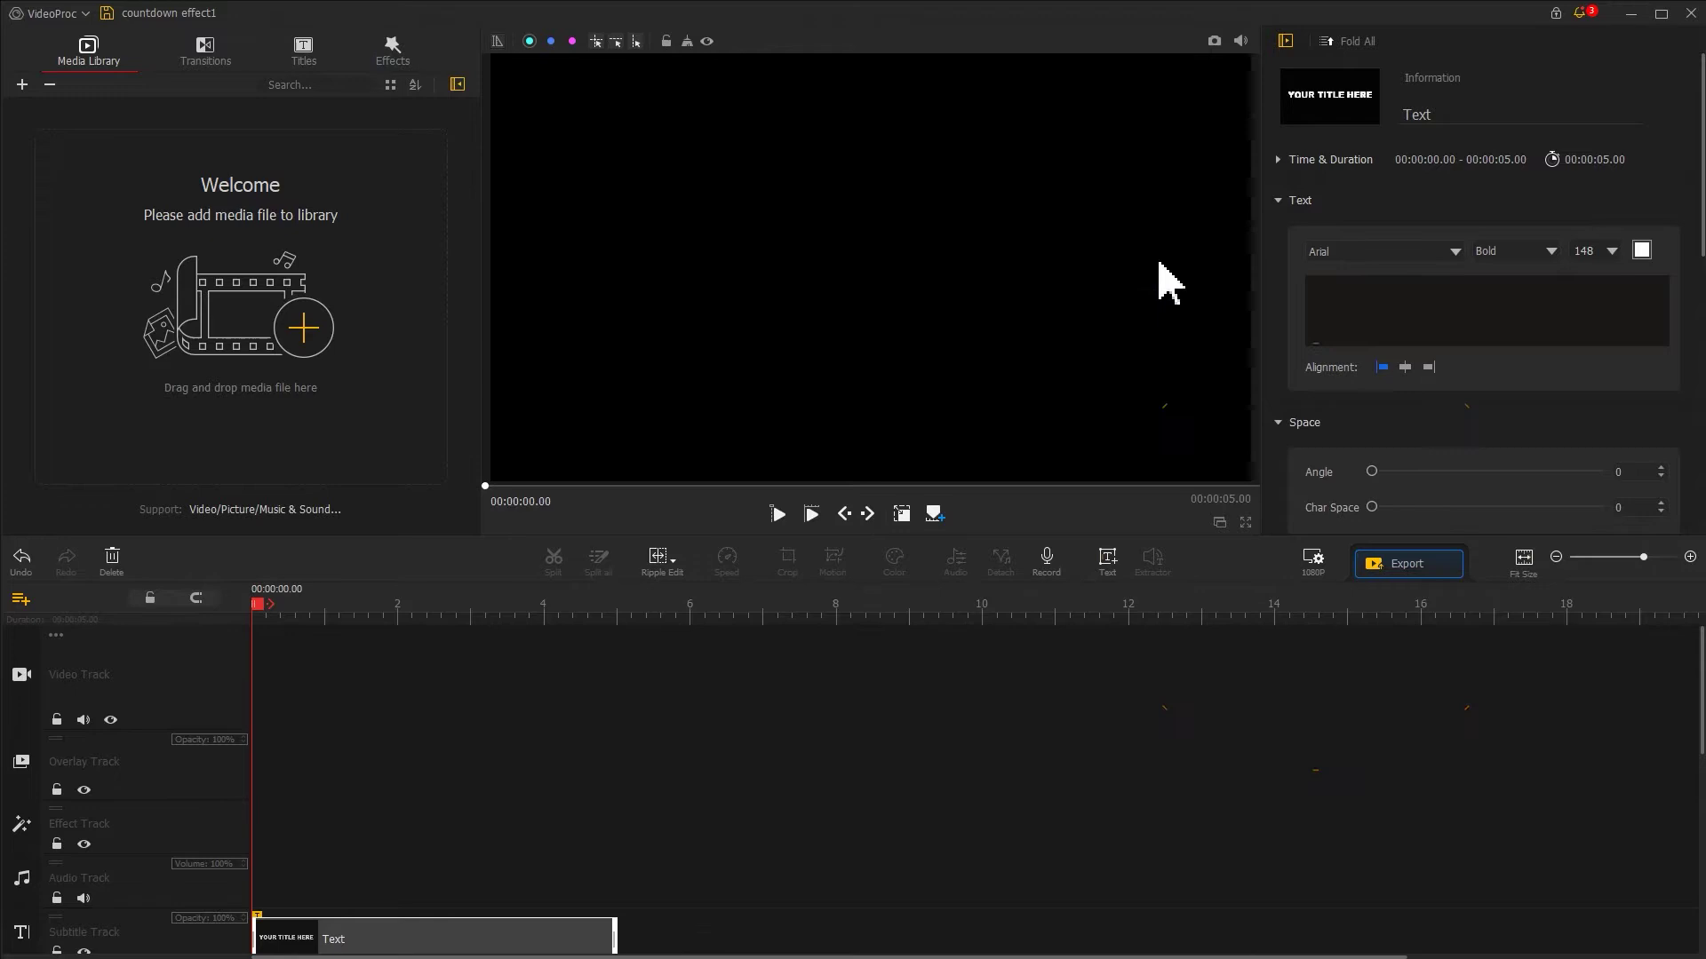
Step: Switch the project background to White and snapshot the frame as countdown effect1_0
click(1313, 561)
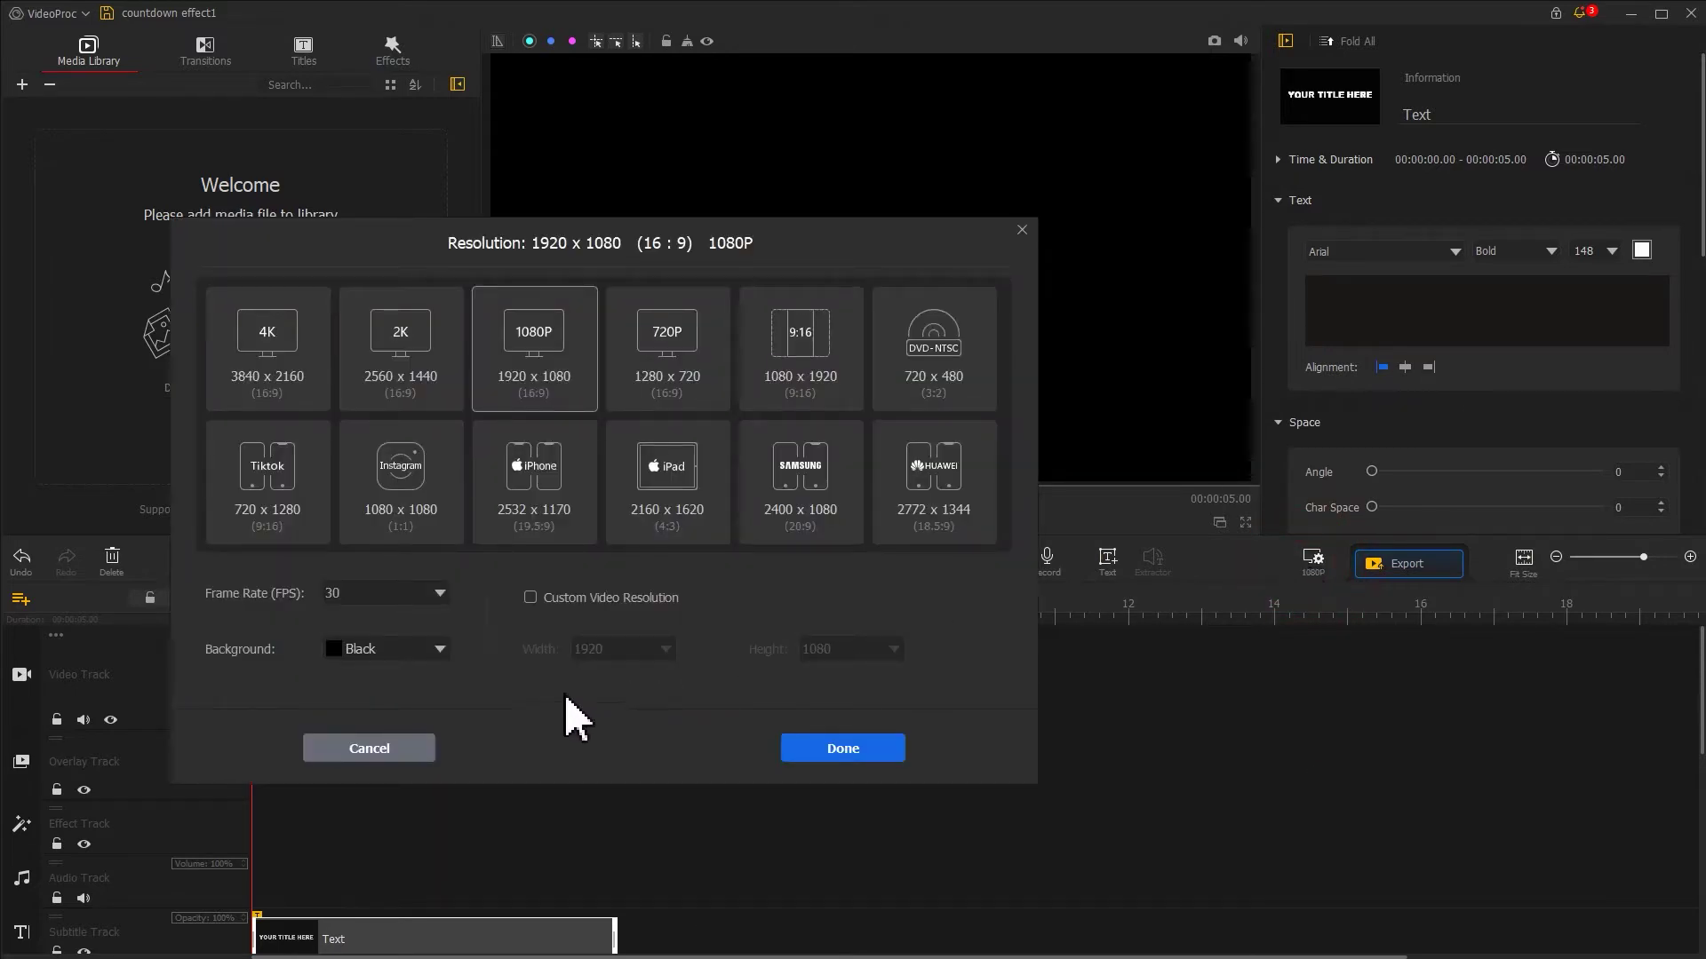
click(440, 652)
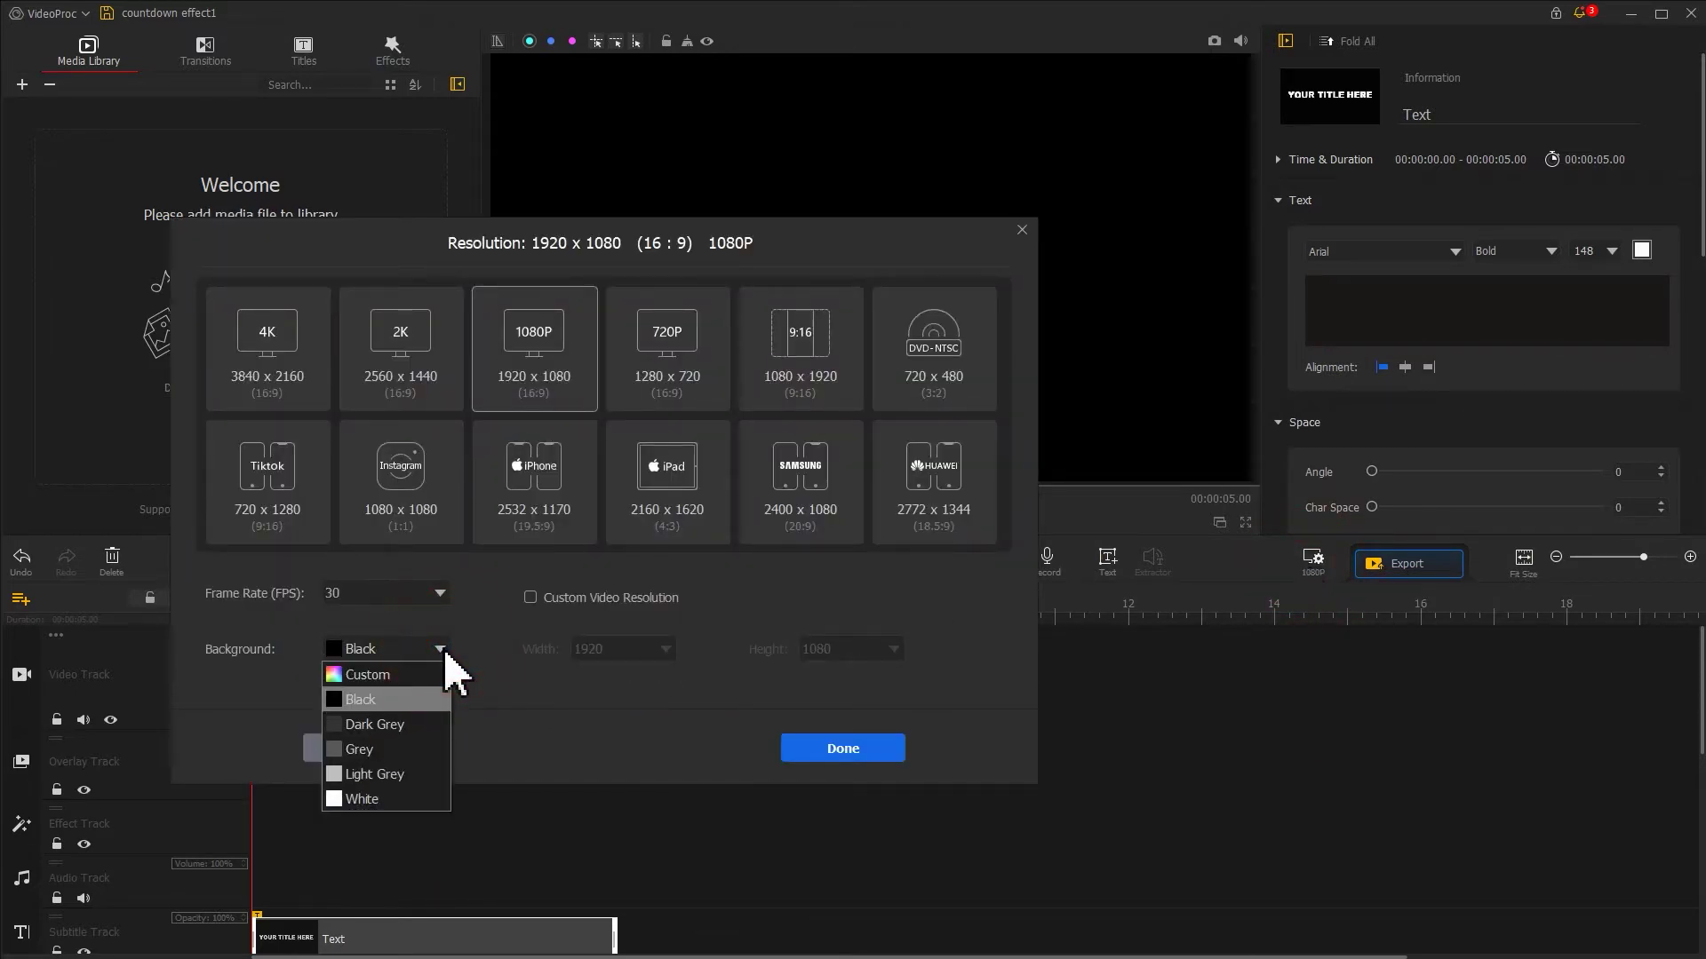
click(387, 799)
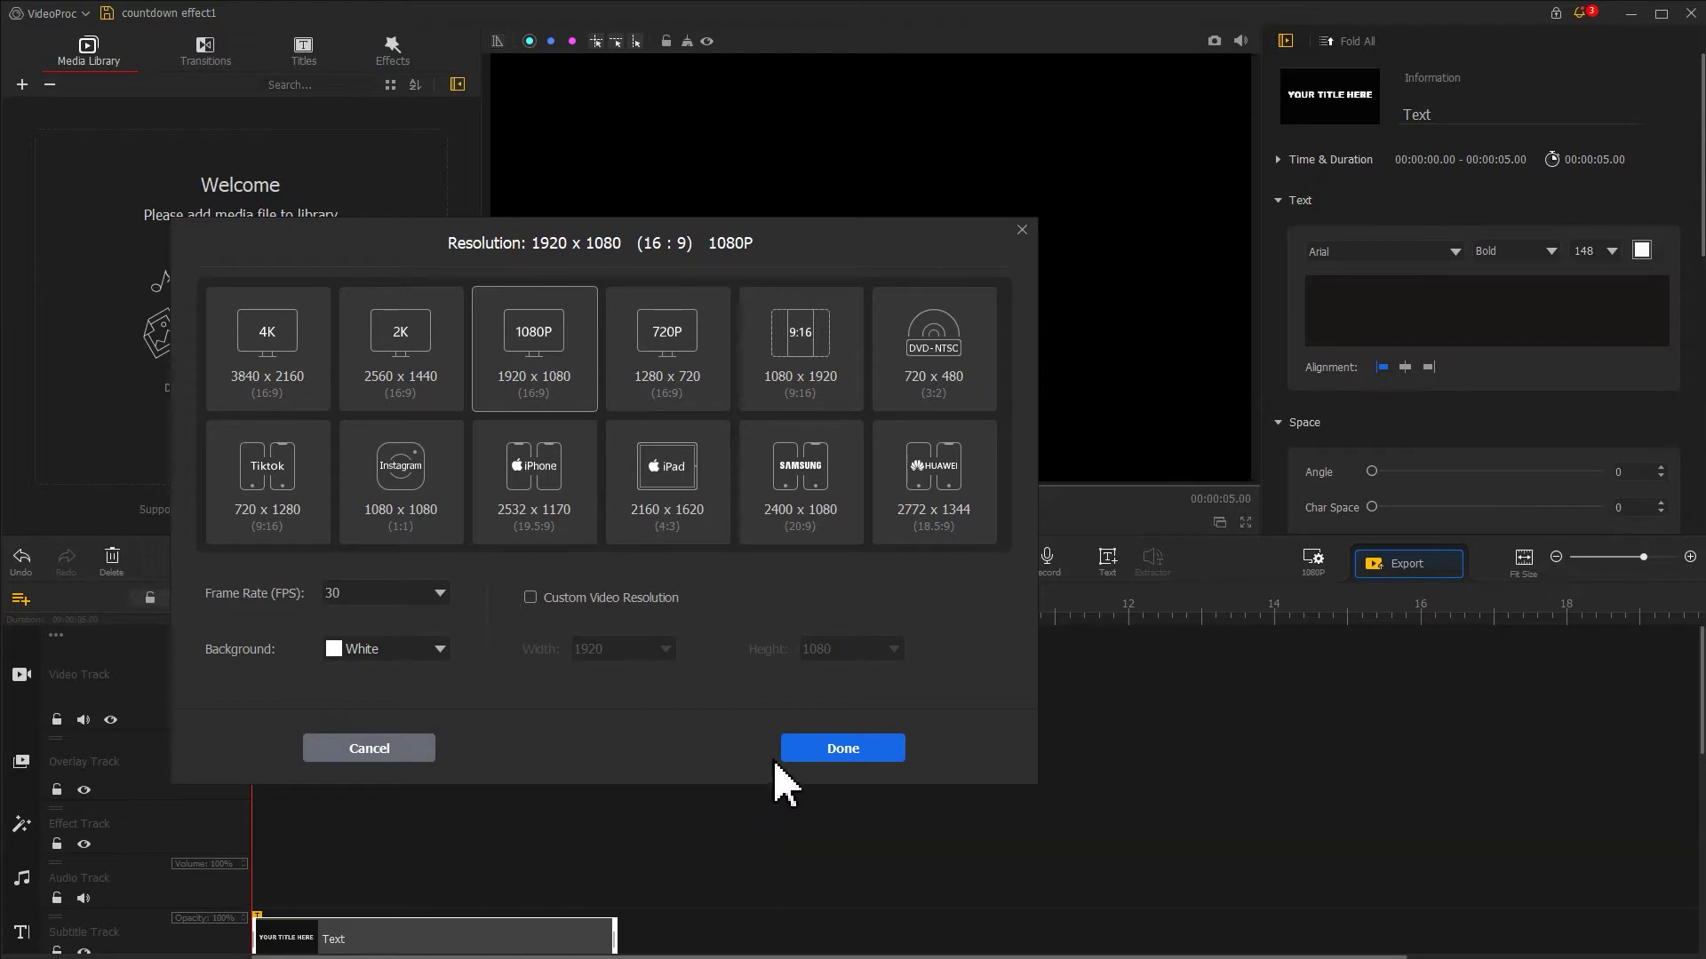
click(830, 749)
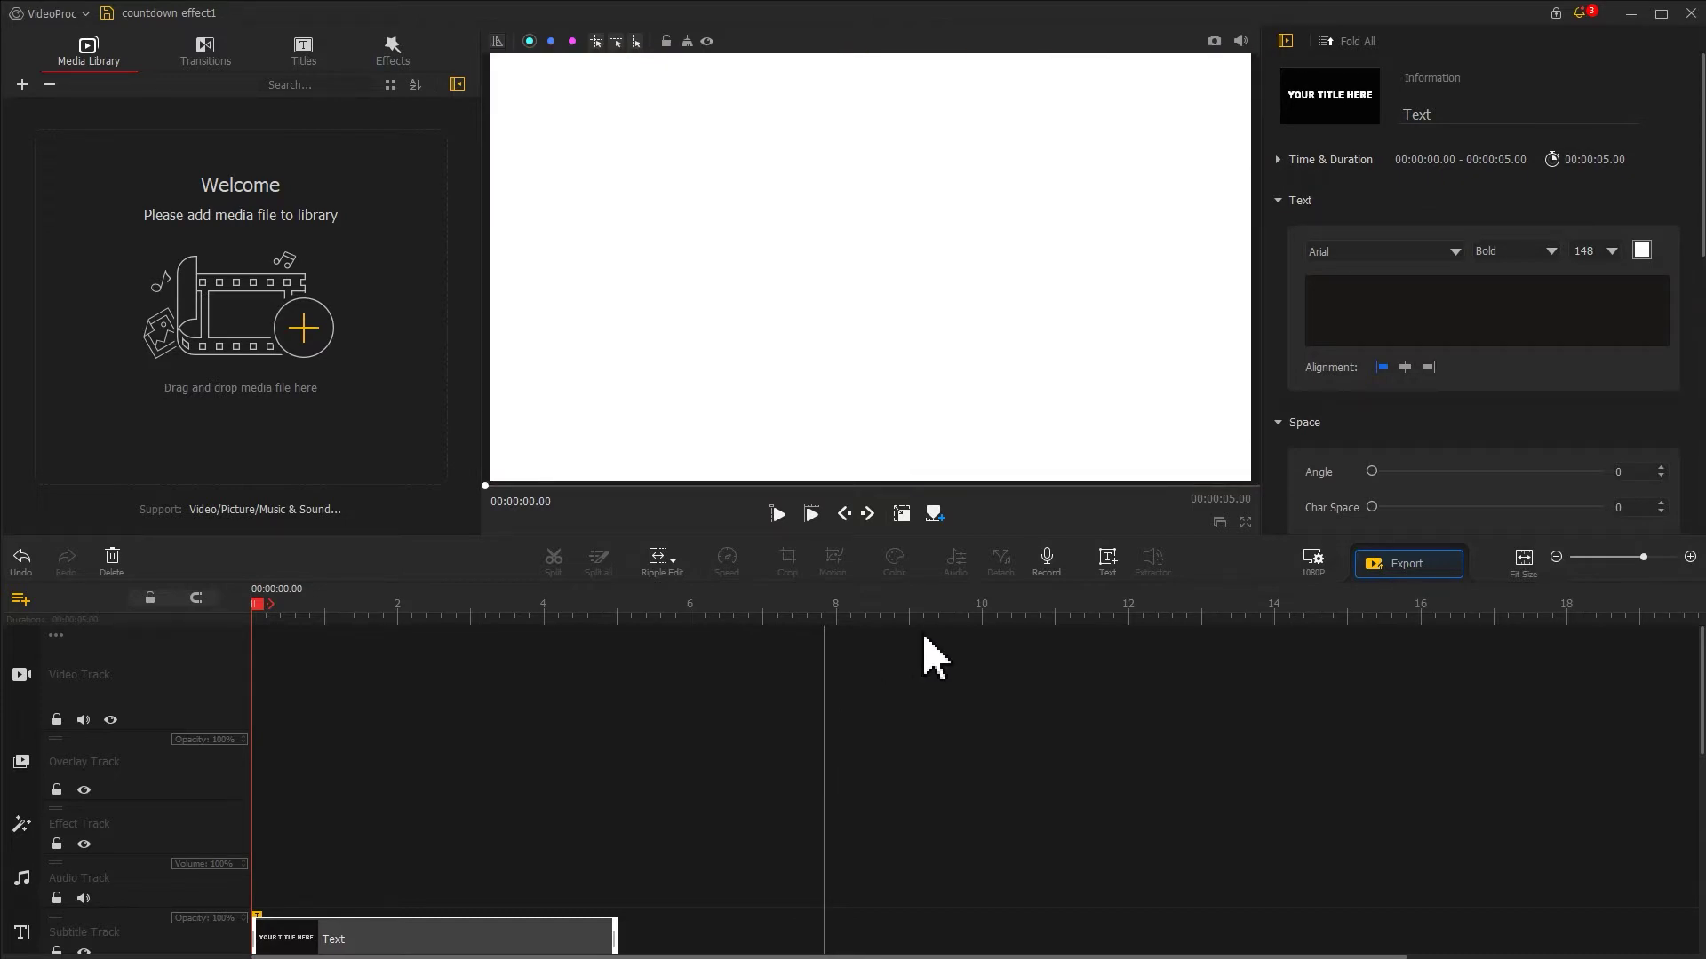
click(1214, 43)
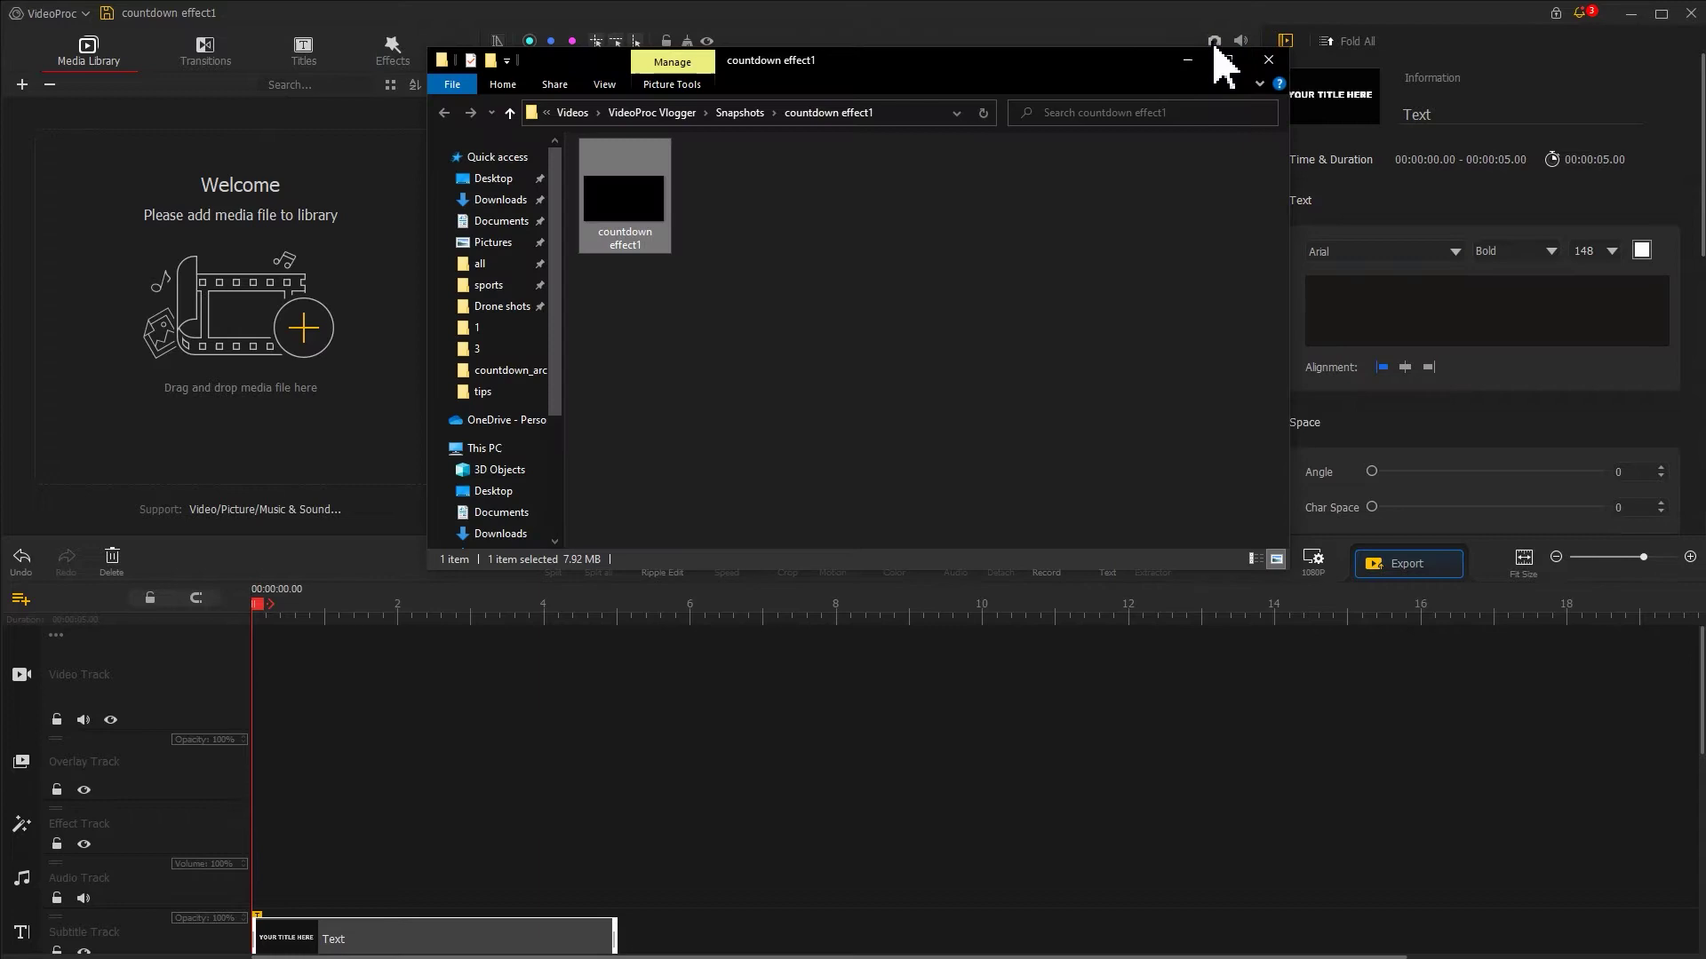
click(1214, 49)
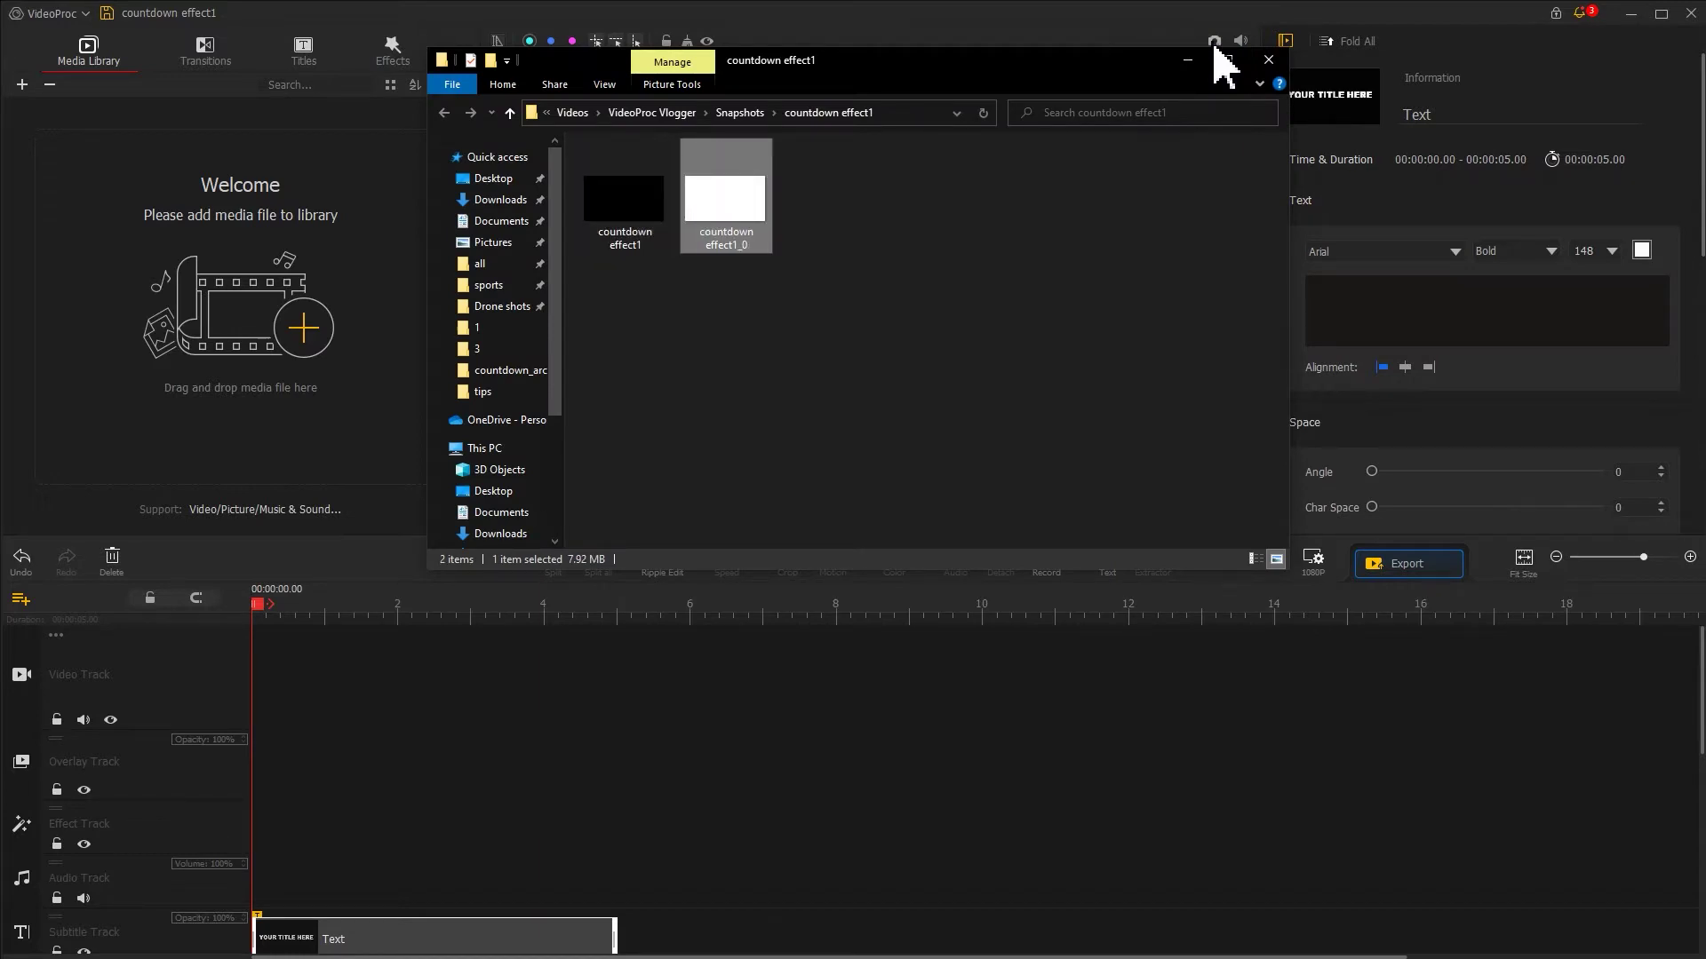
Step: Import both snapshots into the media library and set the background back to Black
drag(958, 266, 277, 236)
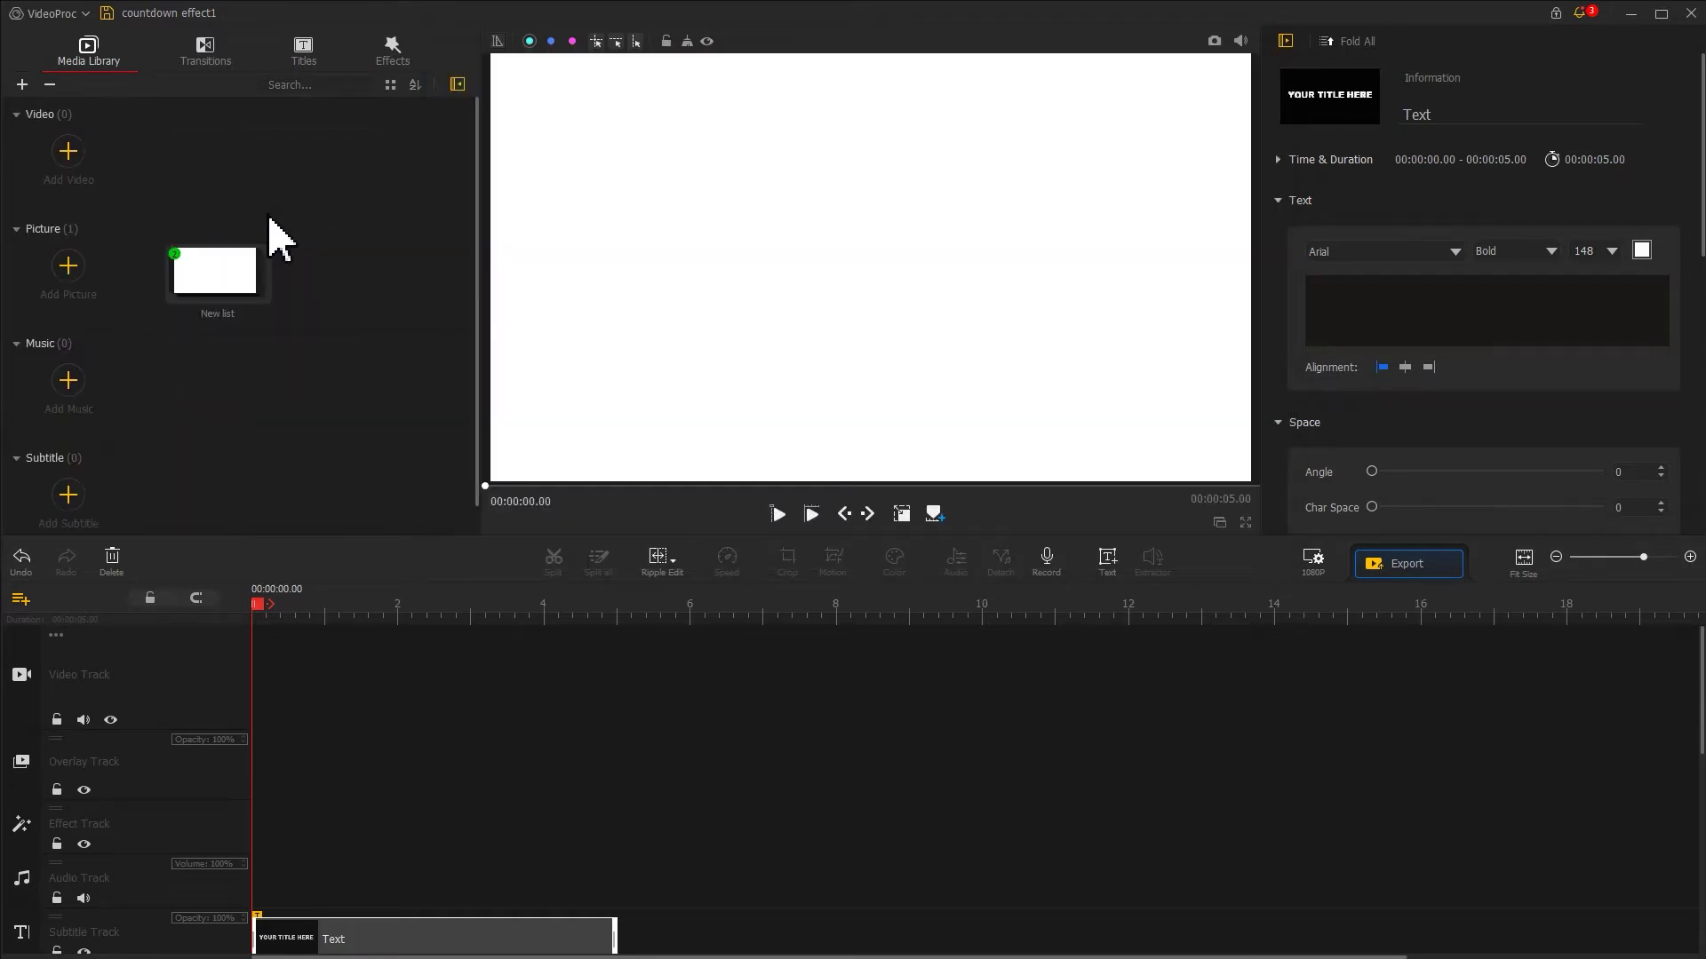
click(1314, 565)
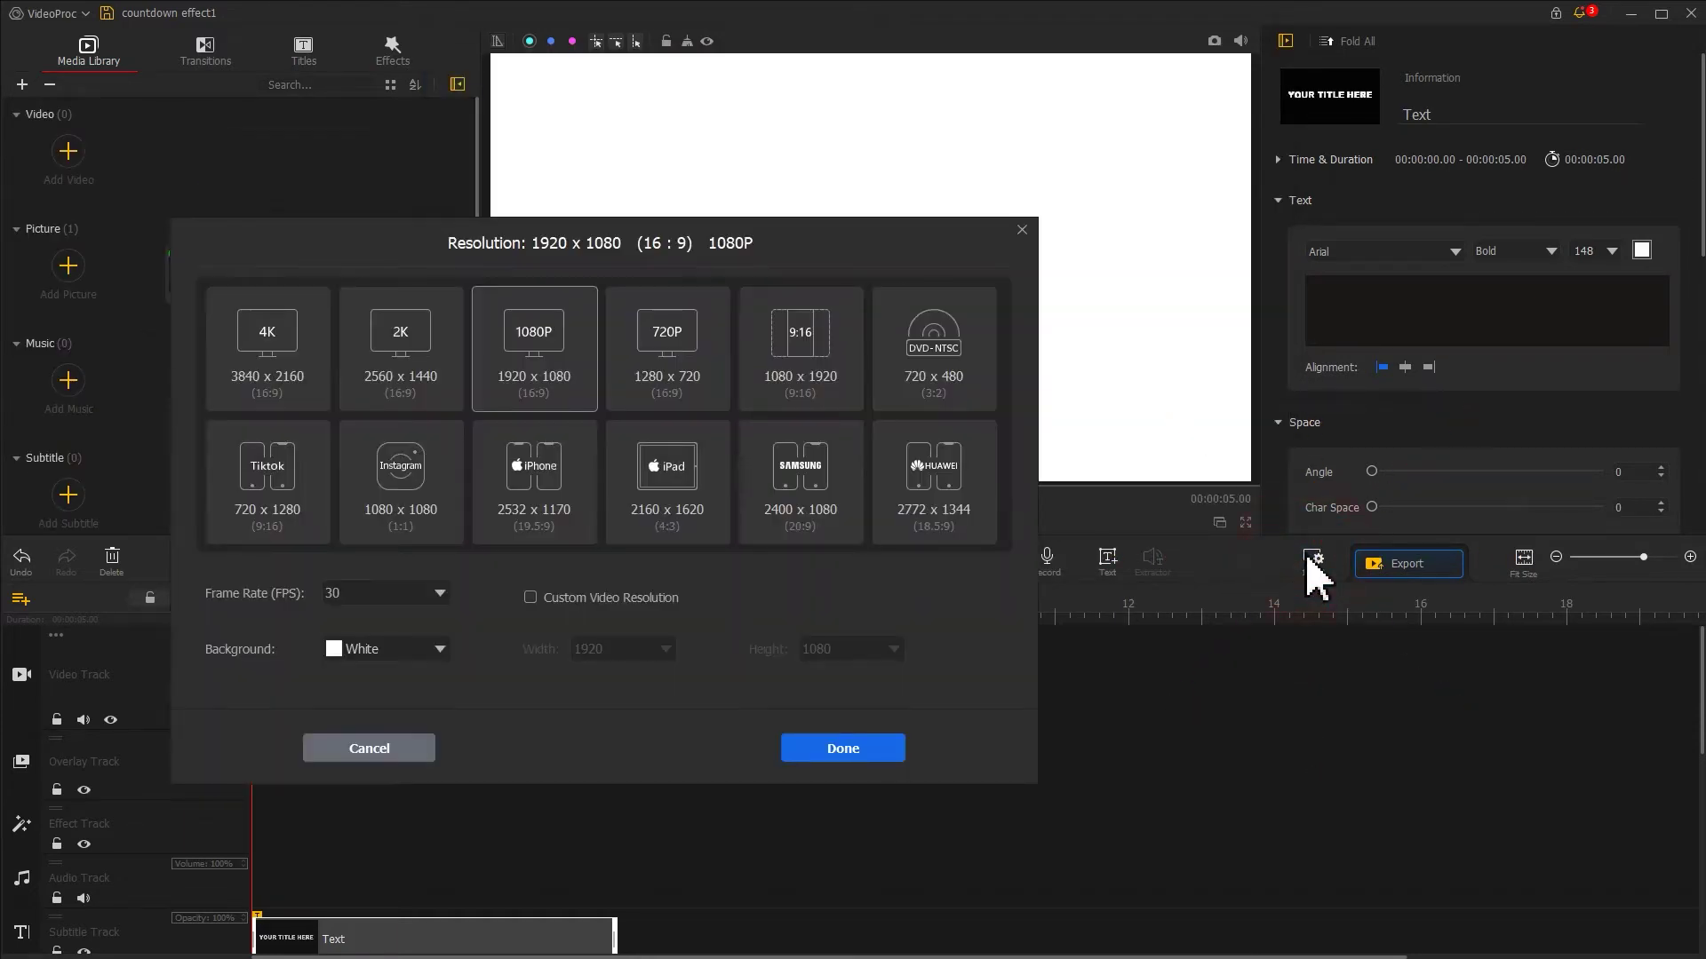
click(430, 651)
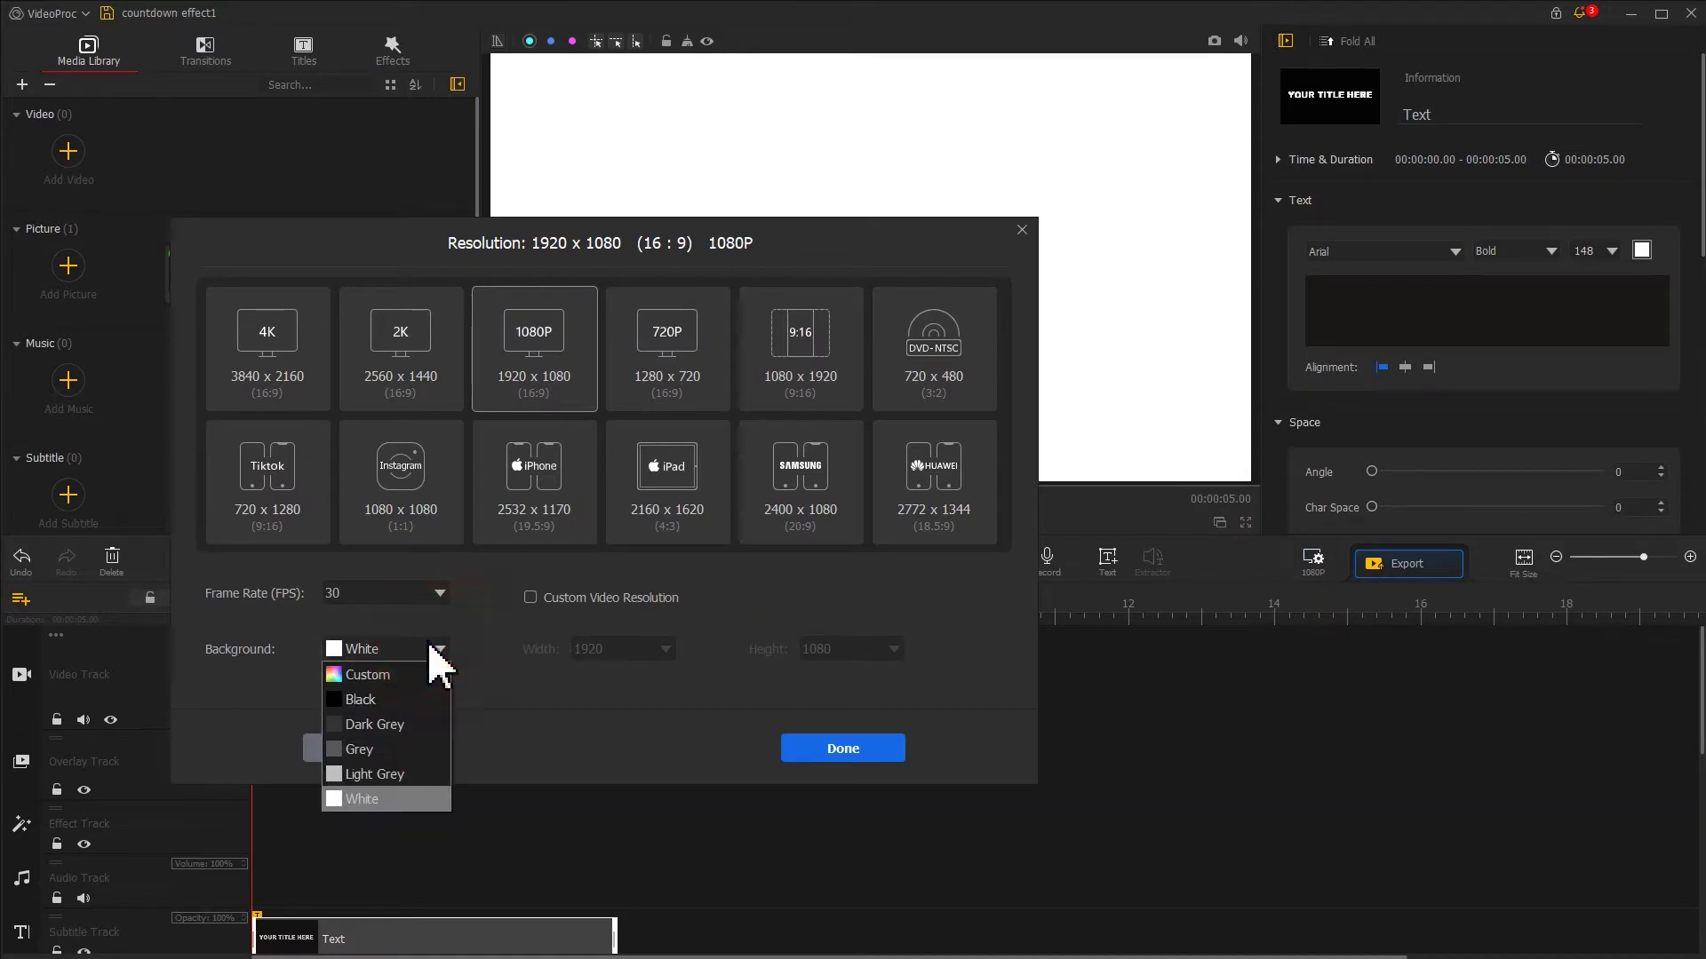
click(401, 700)
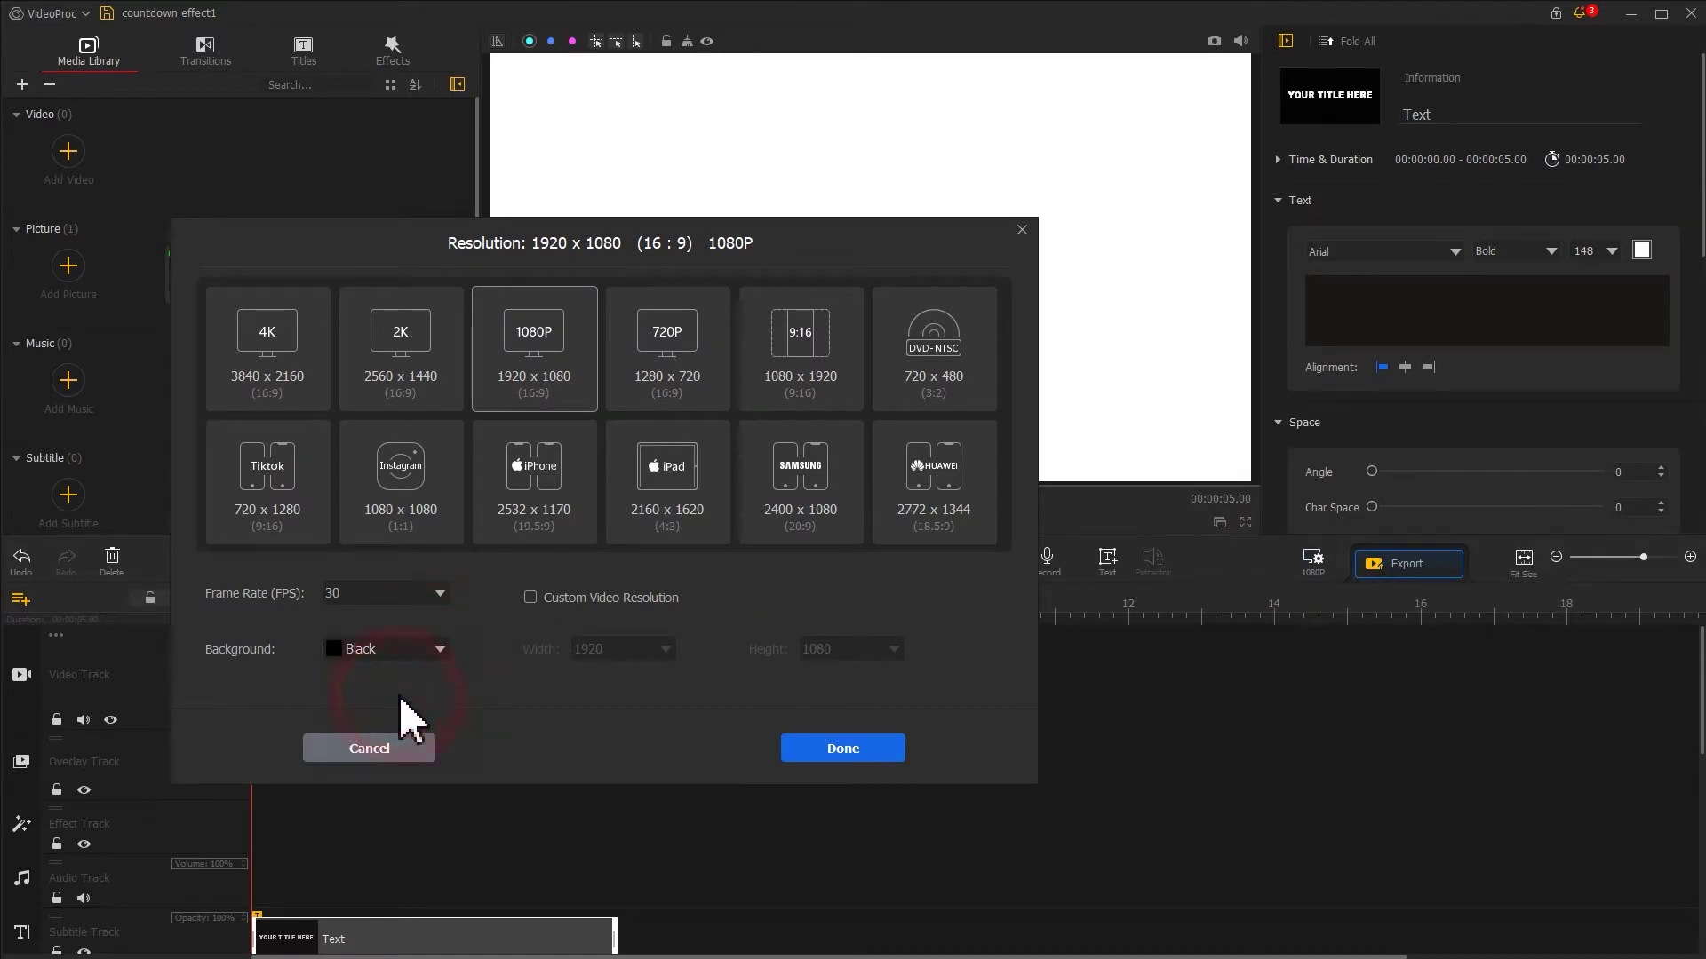
click(821, 748)
Step: Place the white snapshot on the Video Track and the black snapshot on the Overlay Track
double_click(195, 307)
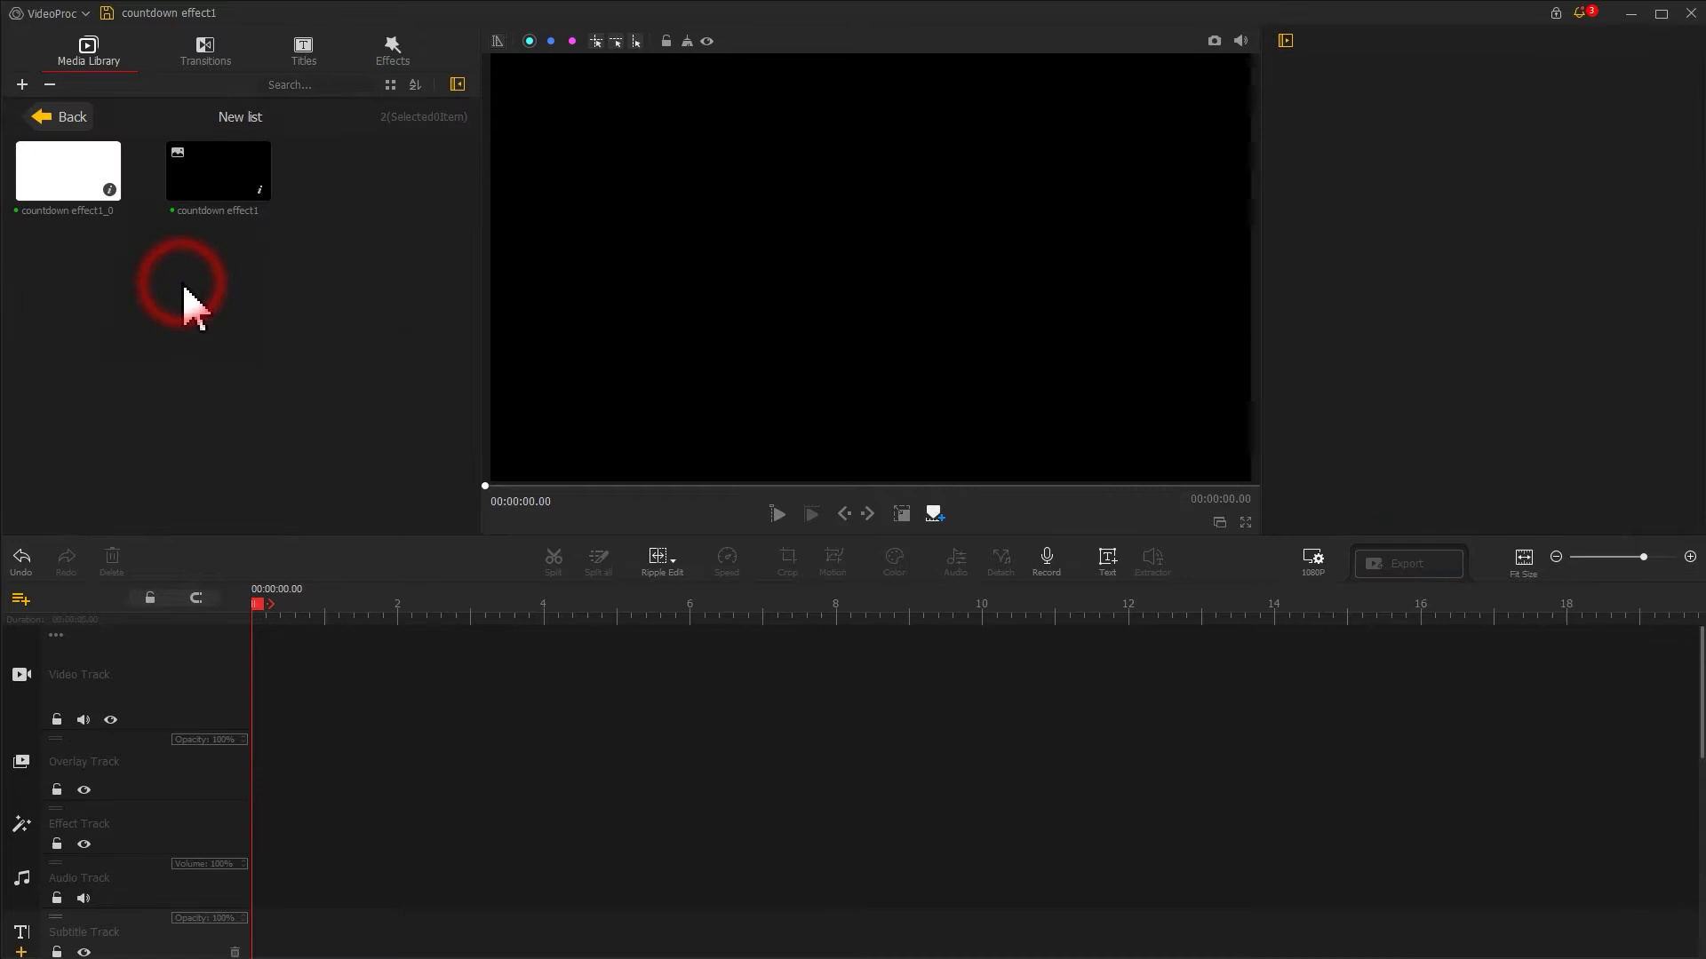
drag(100, 190, 331, 671)
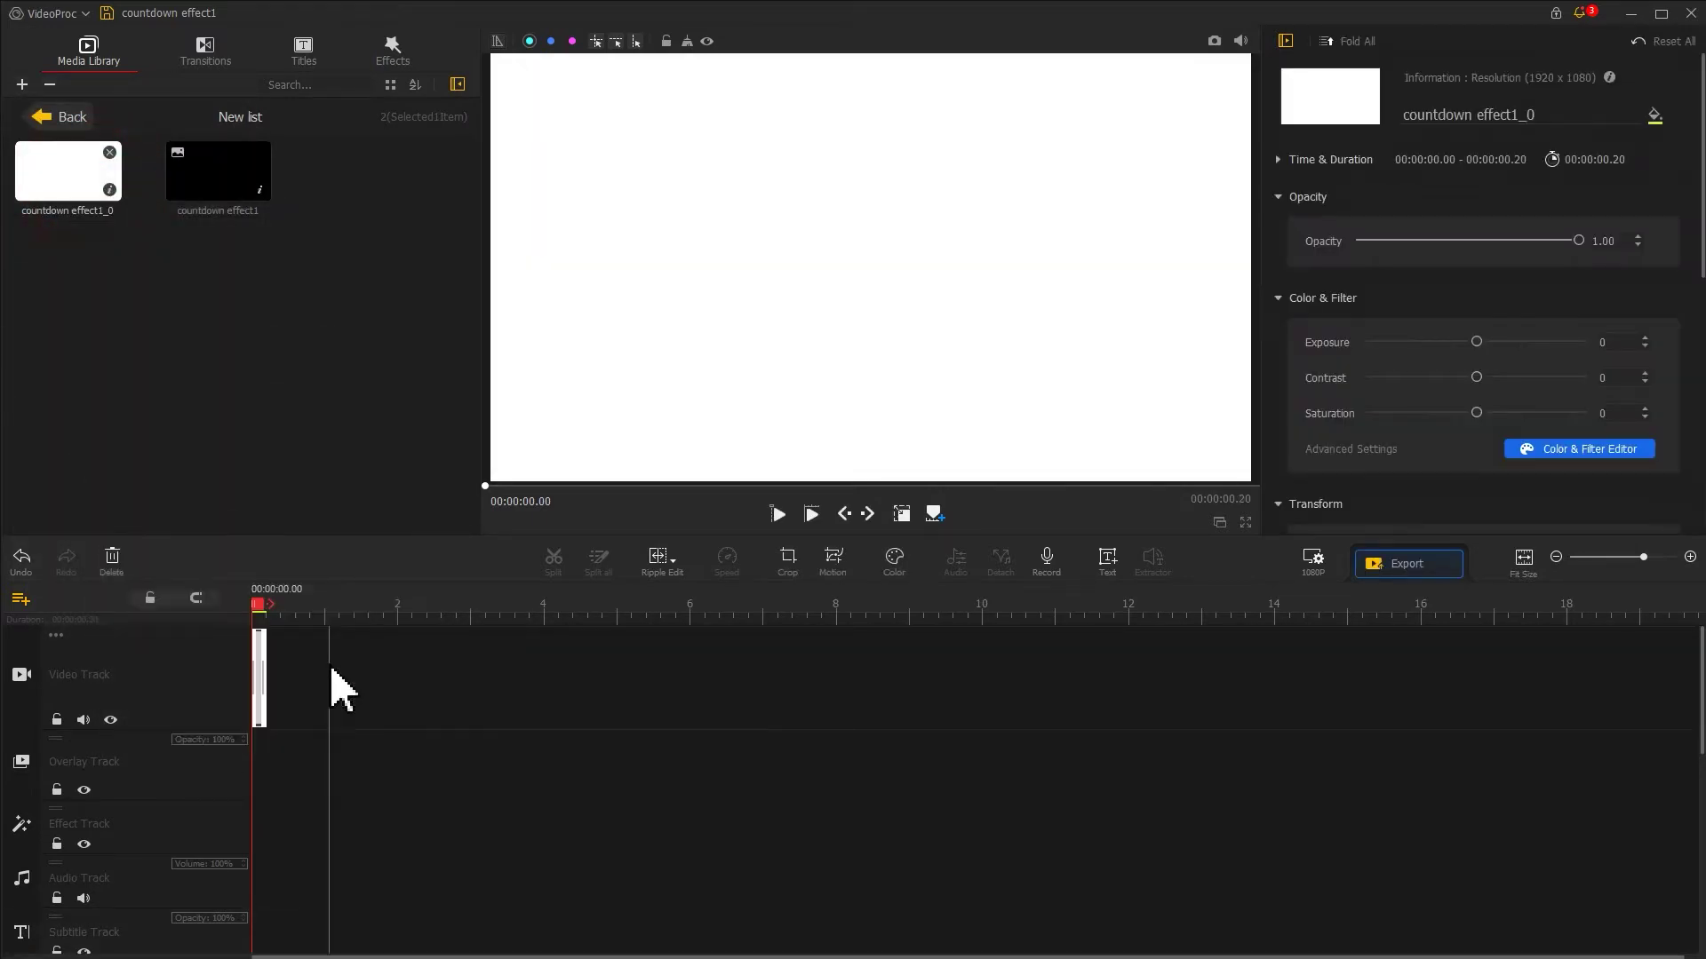
drag(259, 213, 260, 788)
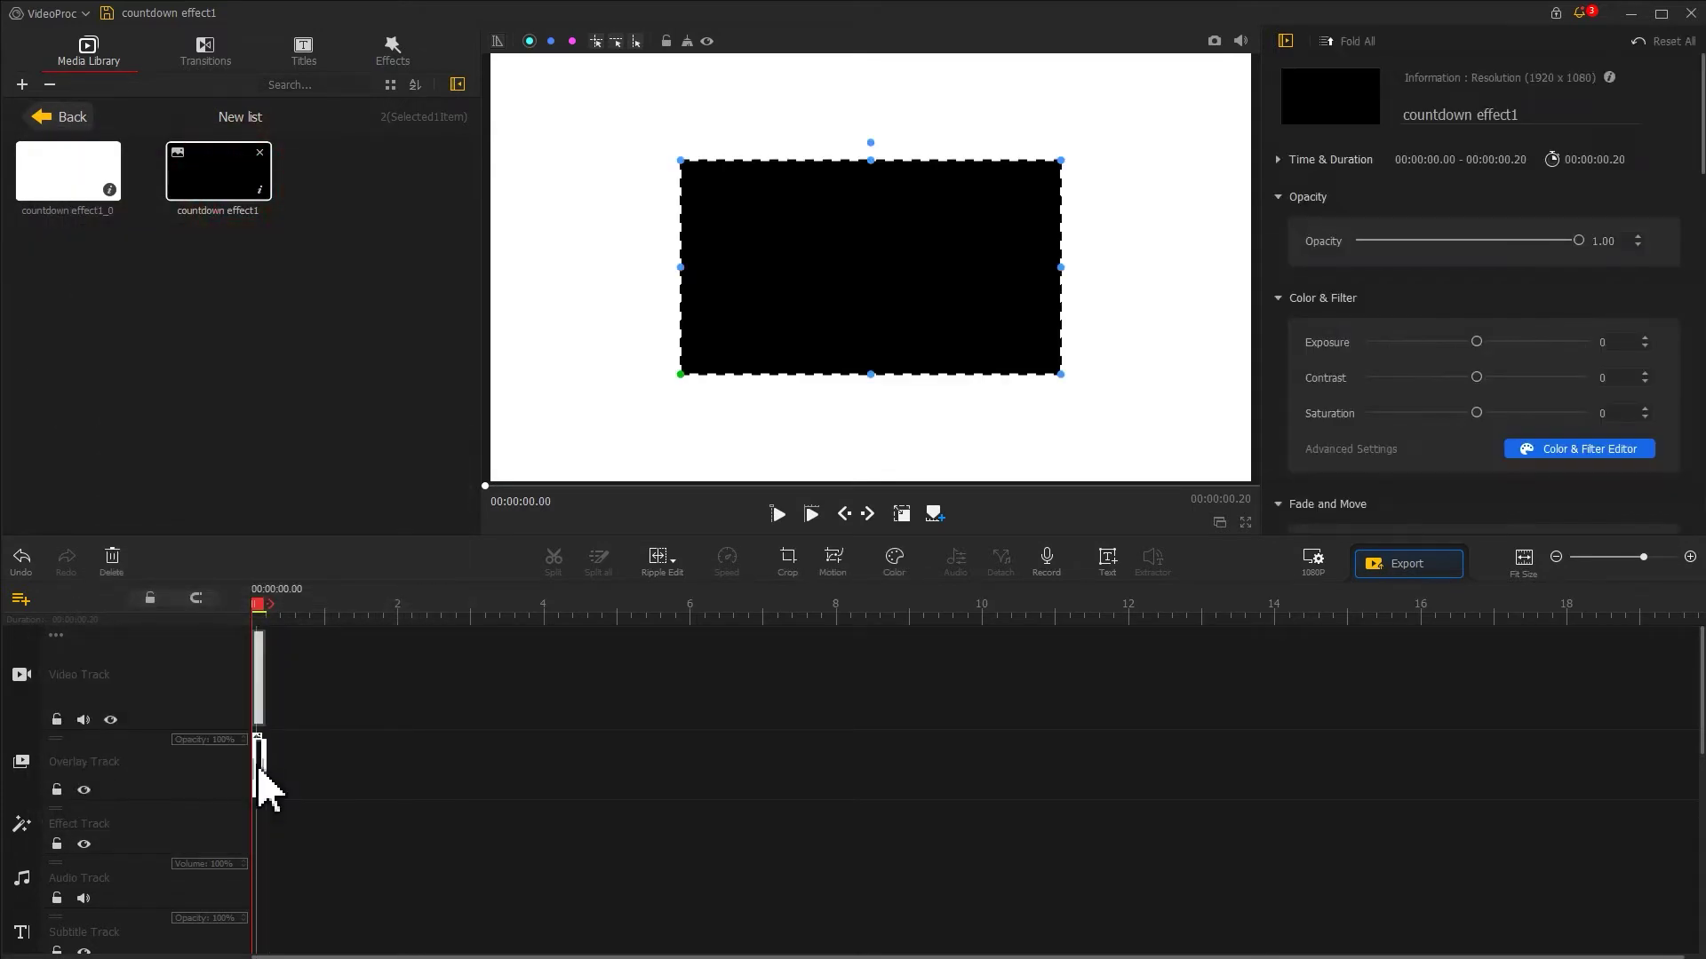
Step: Lengthen the white clip to 0.96 seconds and the black overlay clip to about 3 seconds
scroll(355, 662, up, 3)
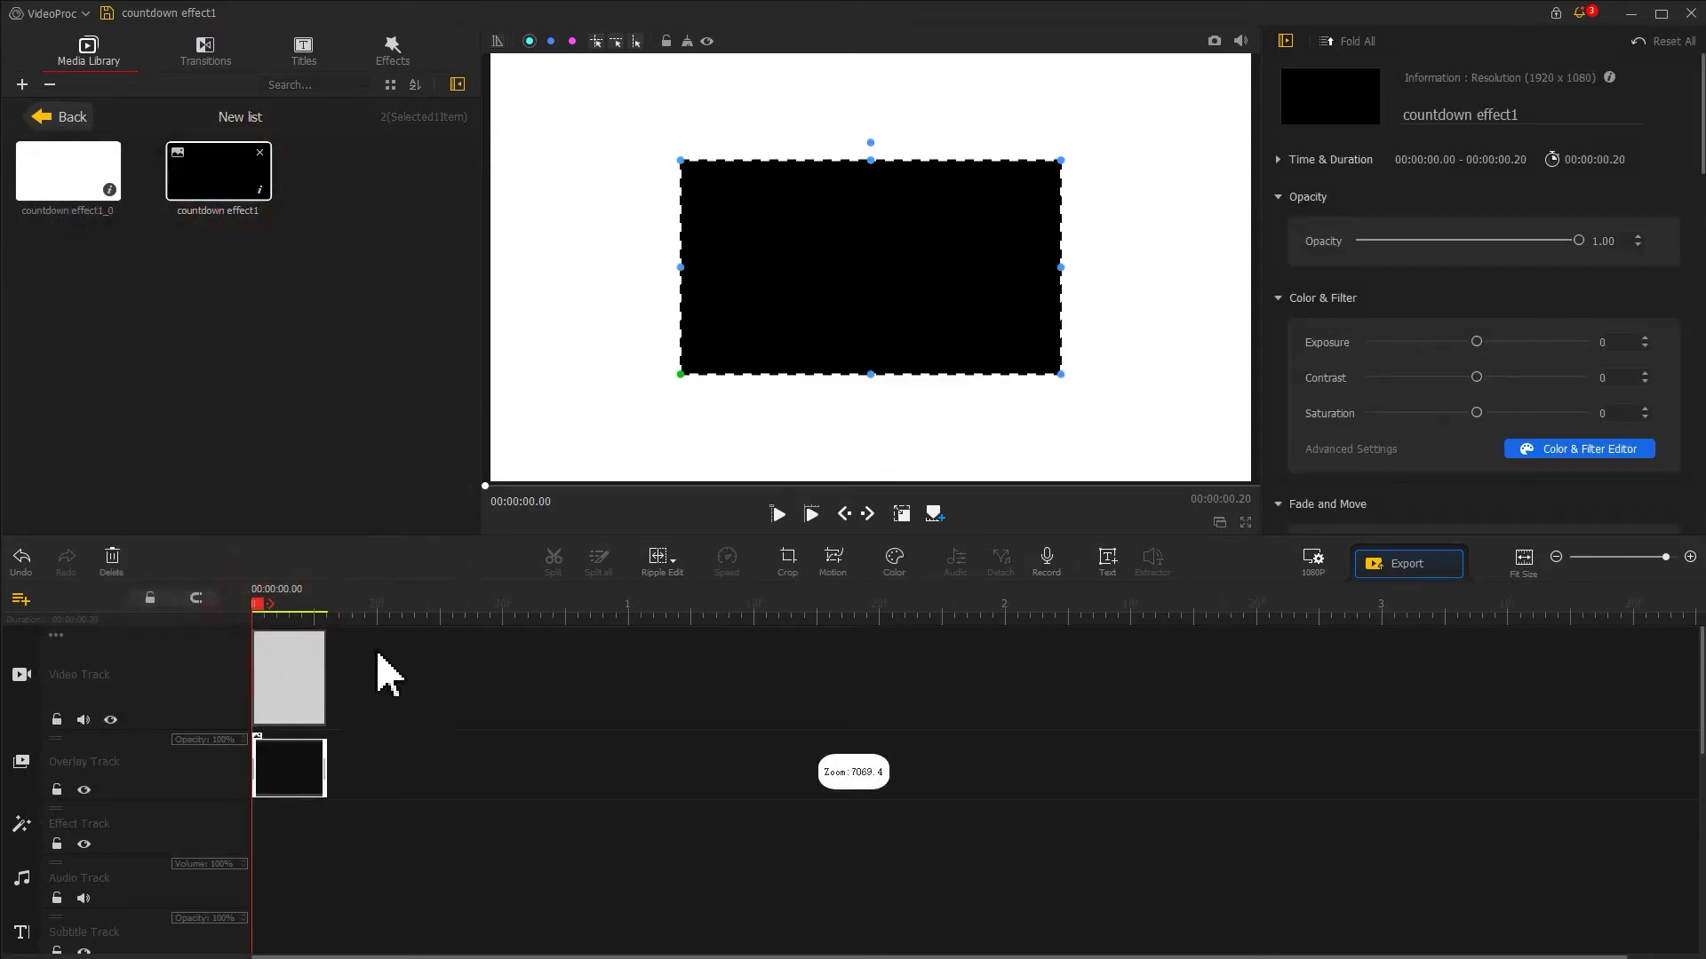
click(328, 668)
drag(329, 668, 622, 665)
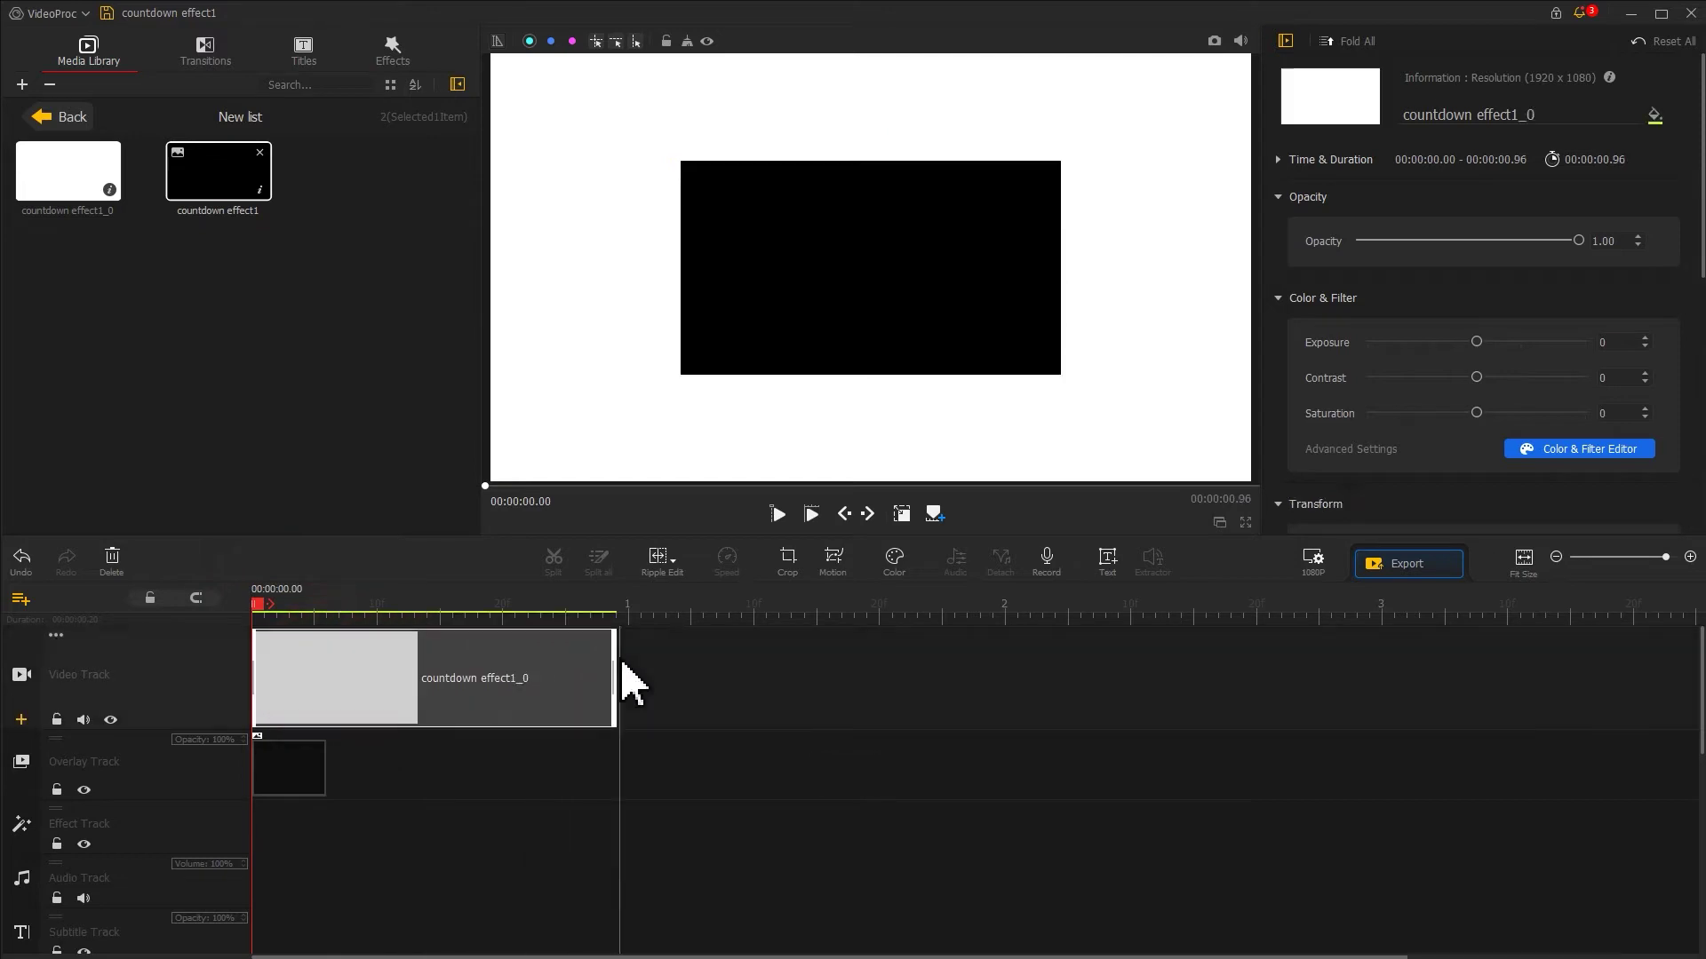
click(324, 768)
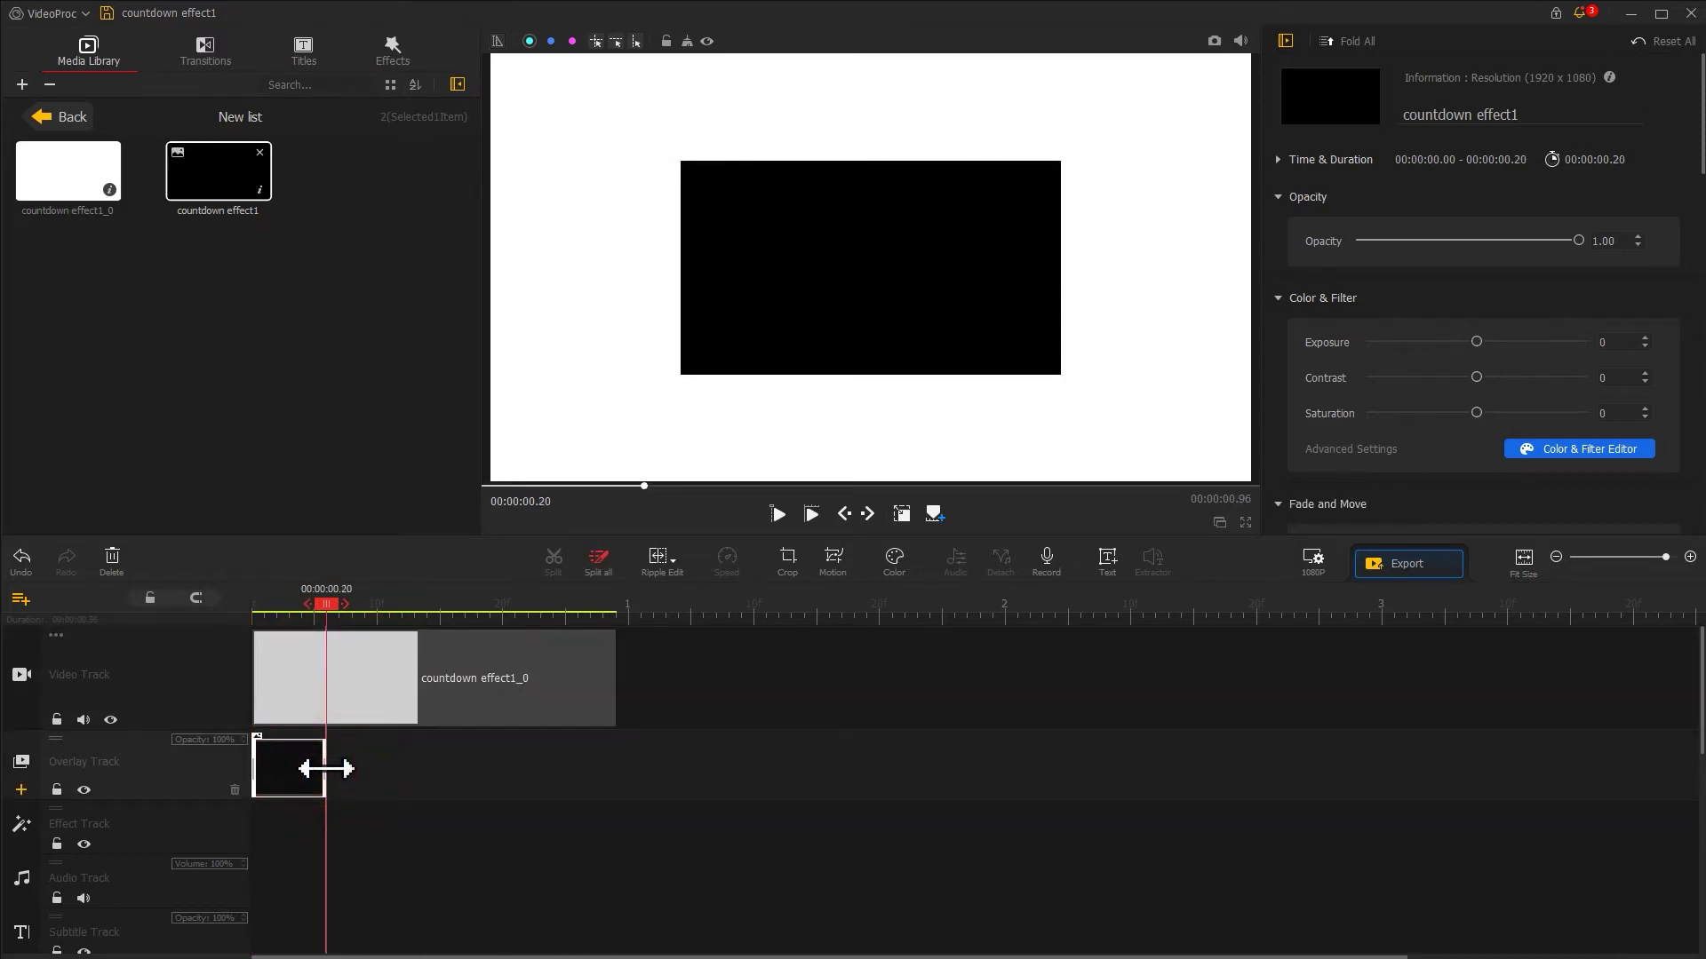
drag(364, 766, 1378, 769)
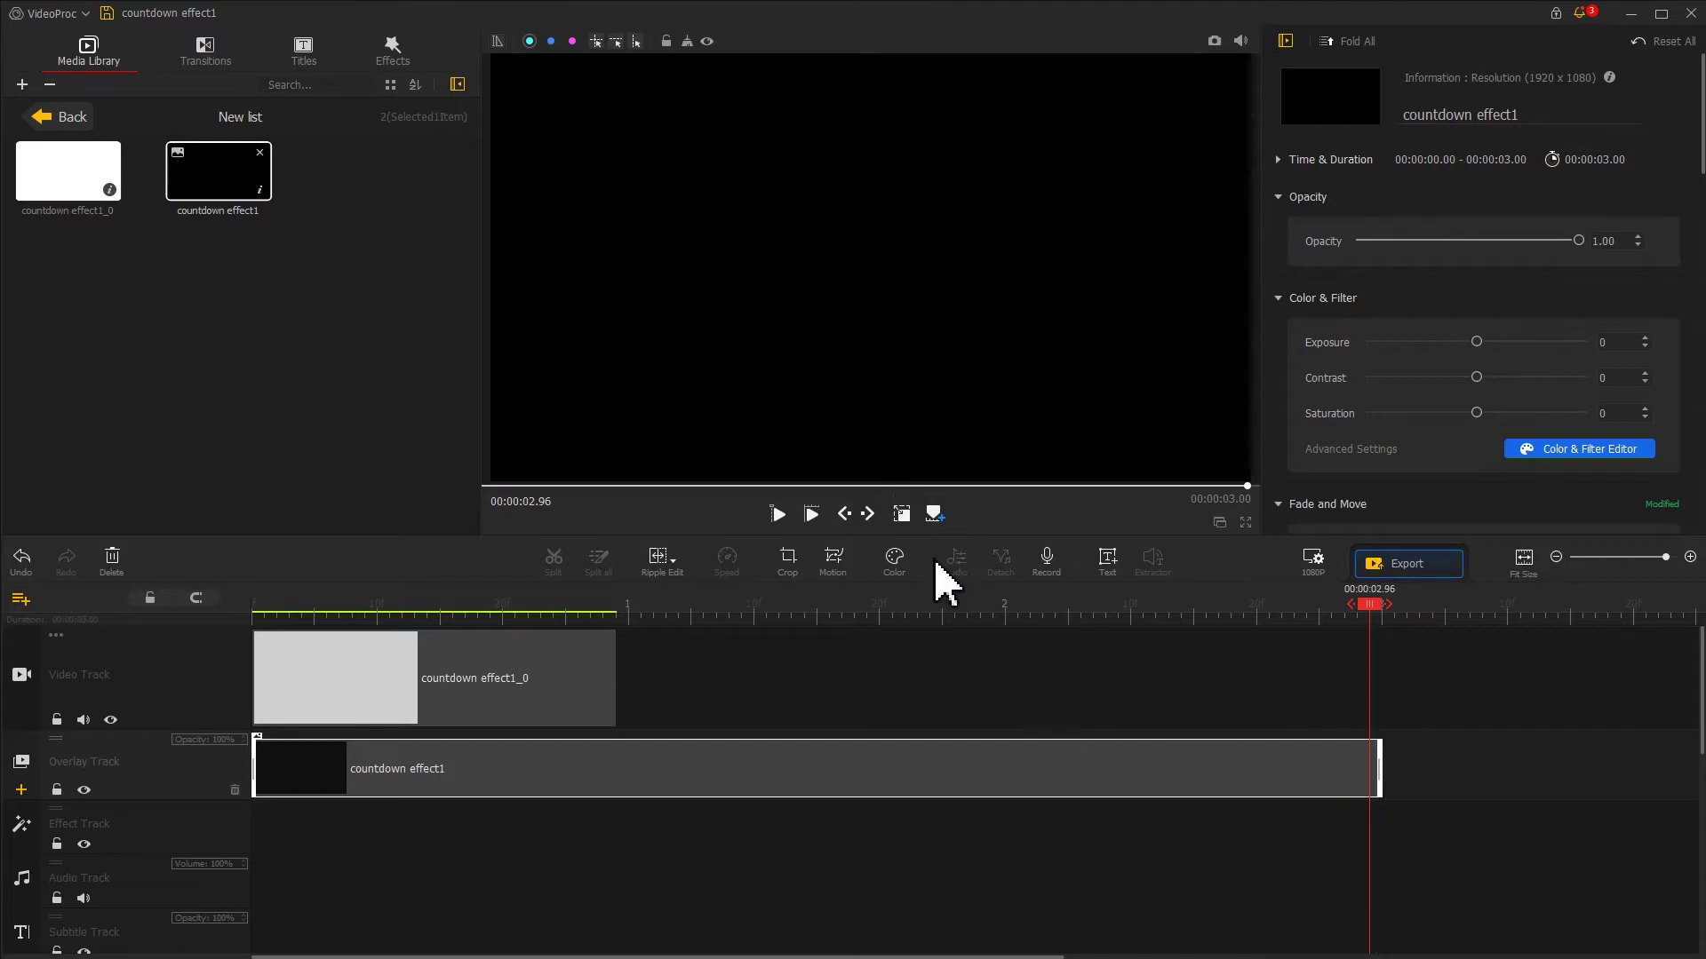
Step: Shrink the white clip in the preview into an even thin border around the black rectangle
click(901, 516)
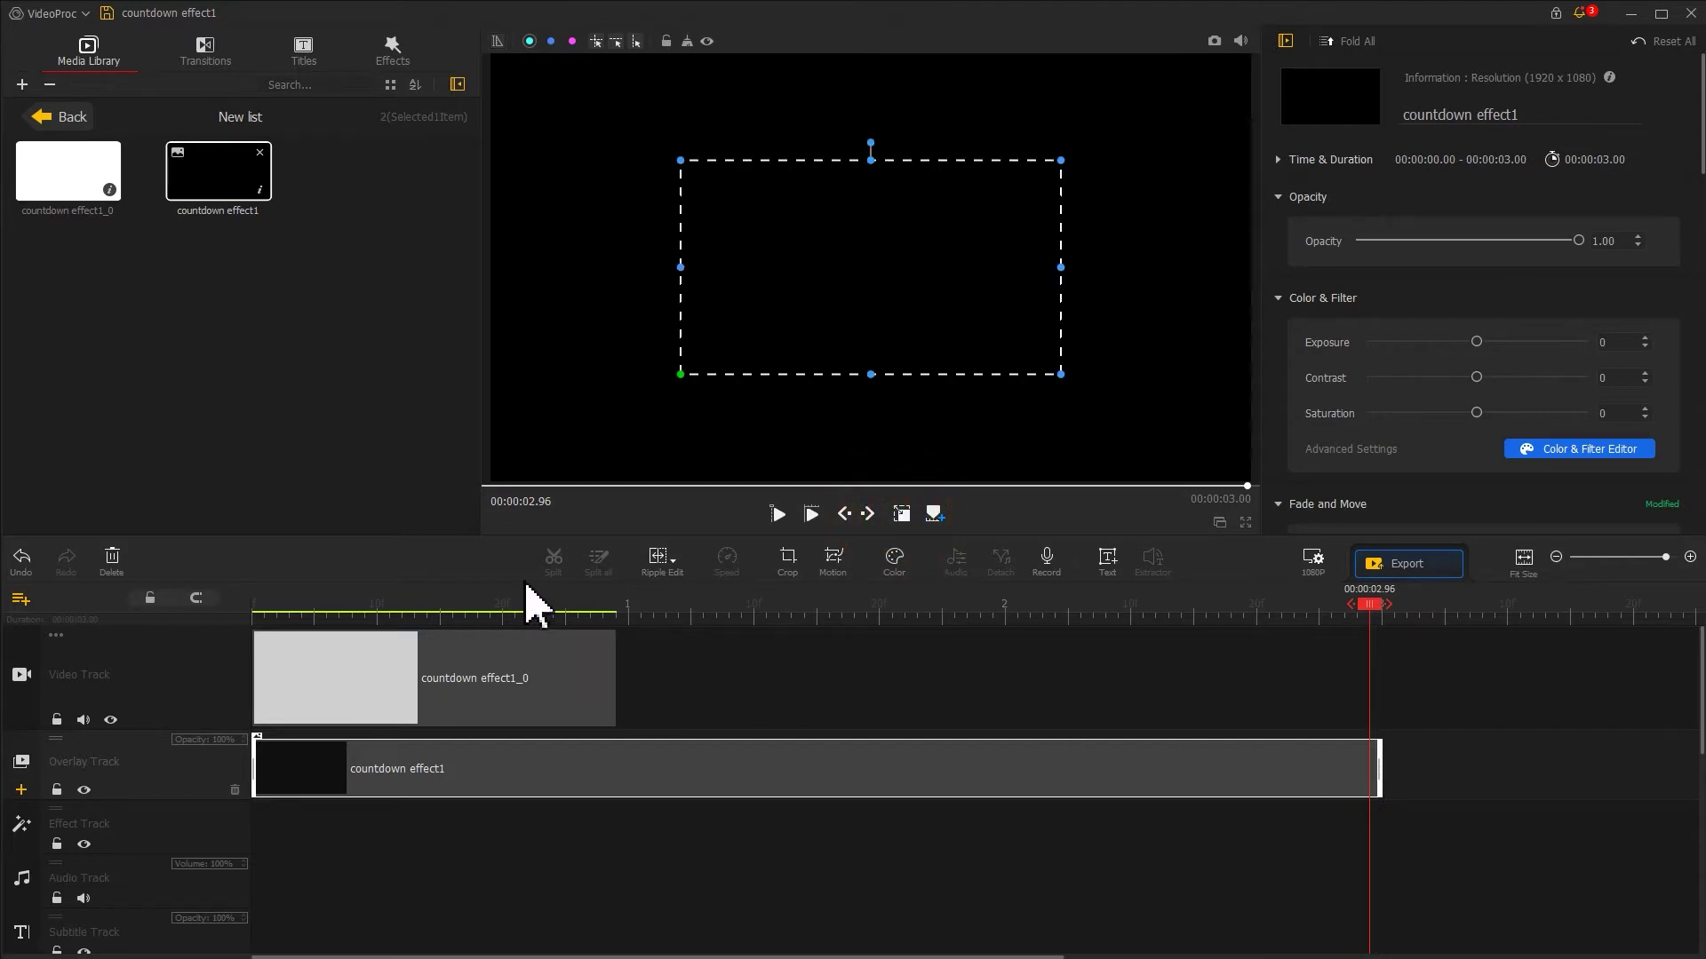
click(480, 601)
click(466, 666)
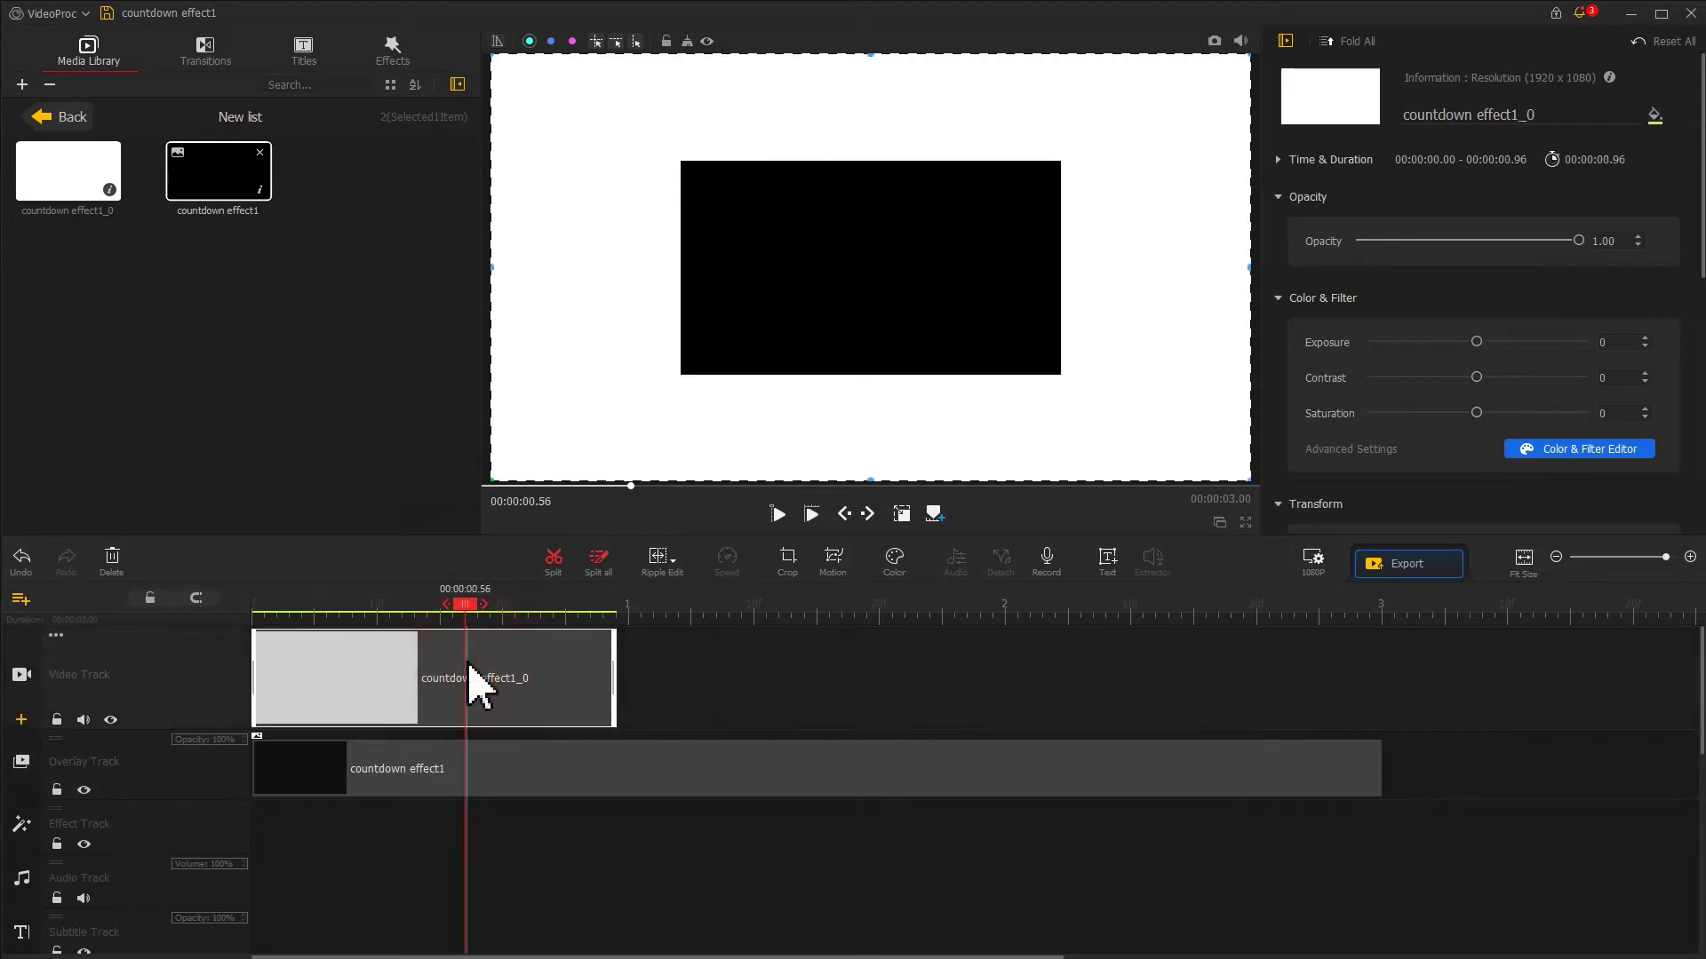
drag(492, 480, 666, 382)
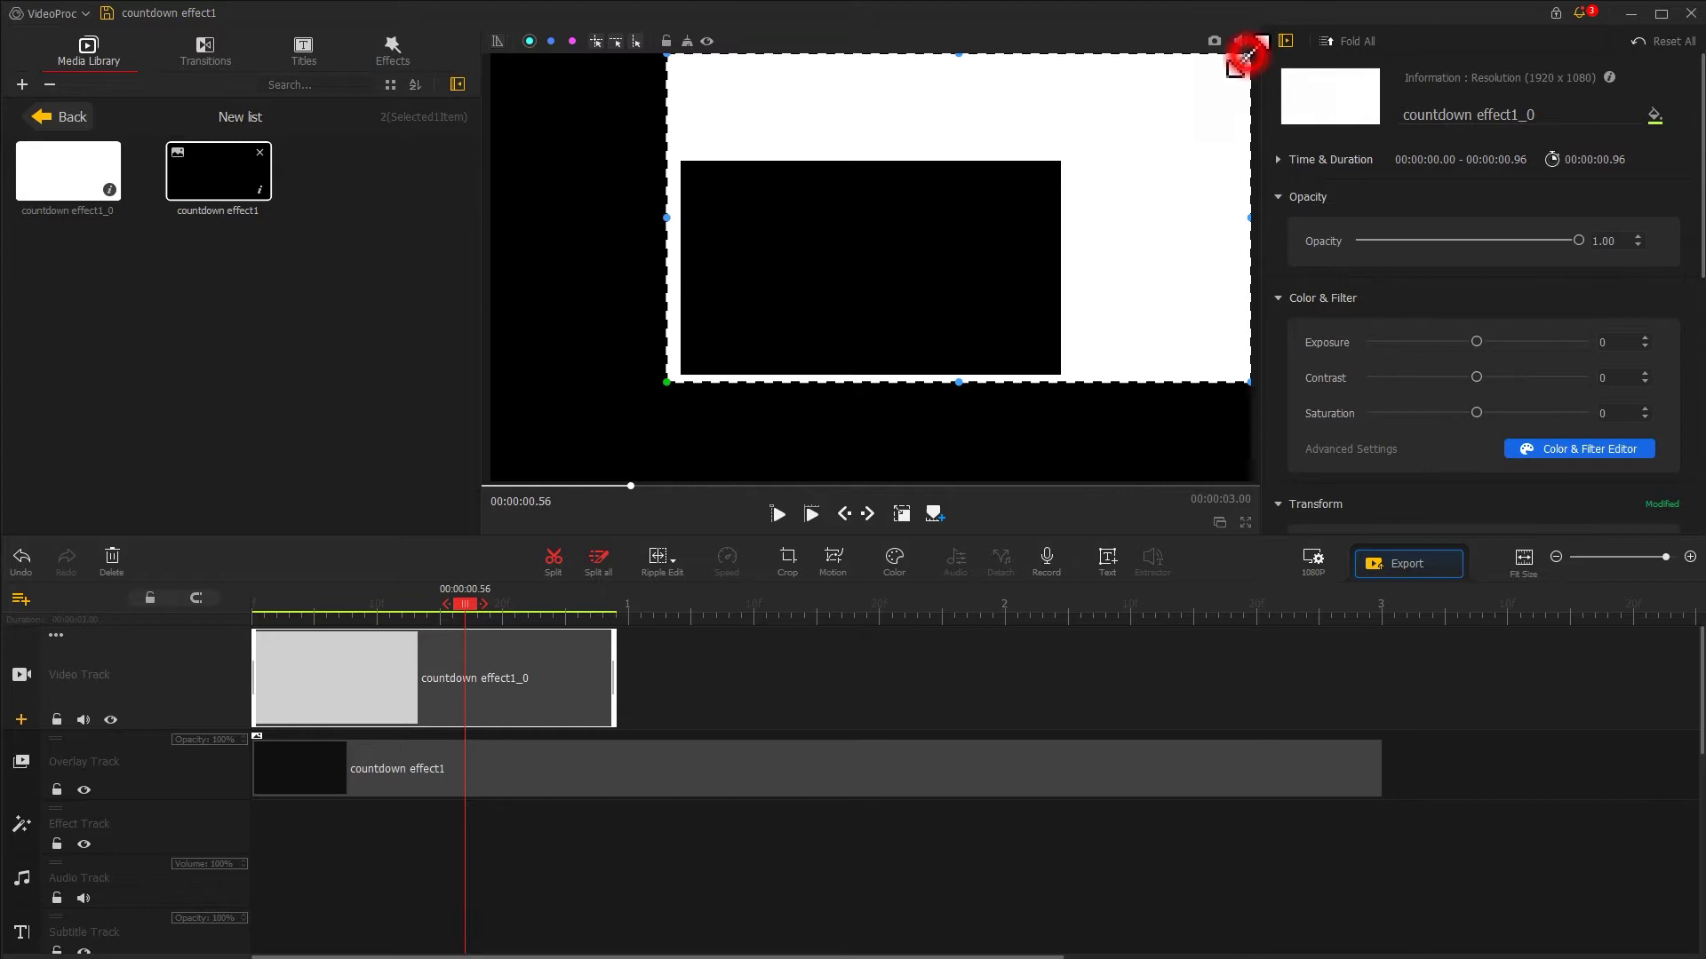
drag(1246, 56, 1082, 149)
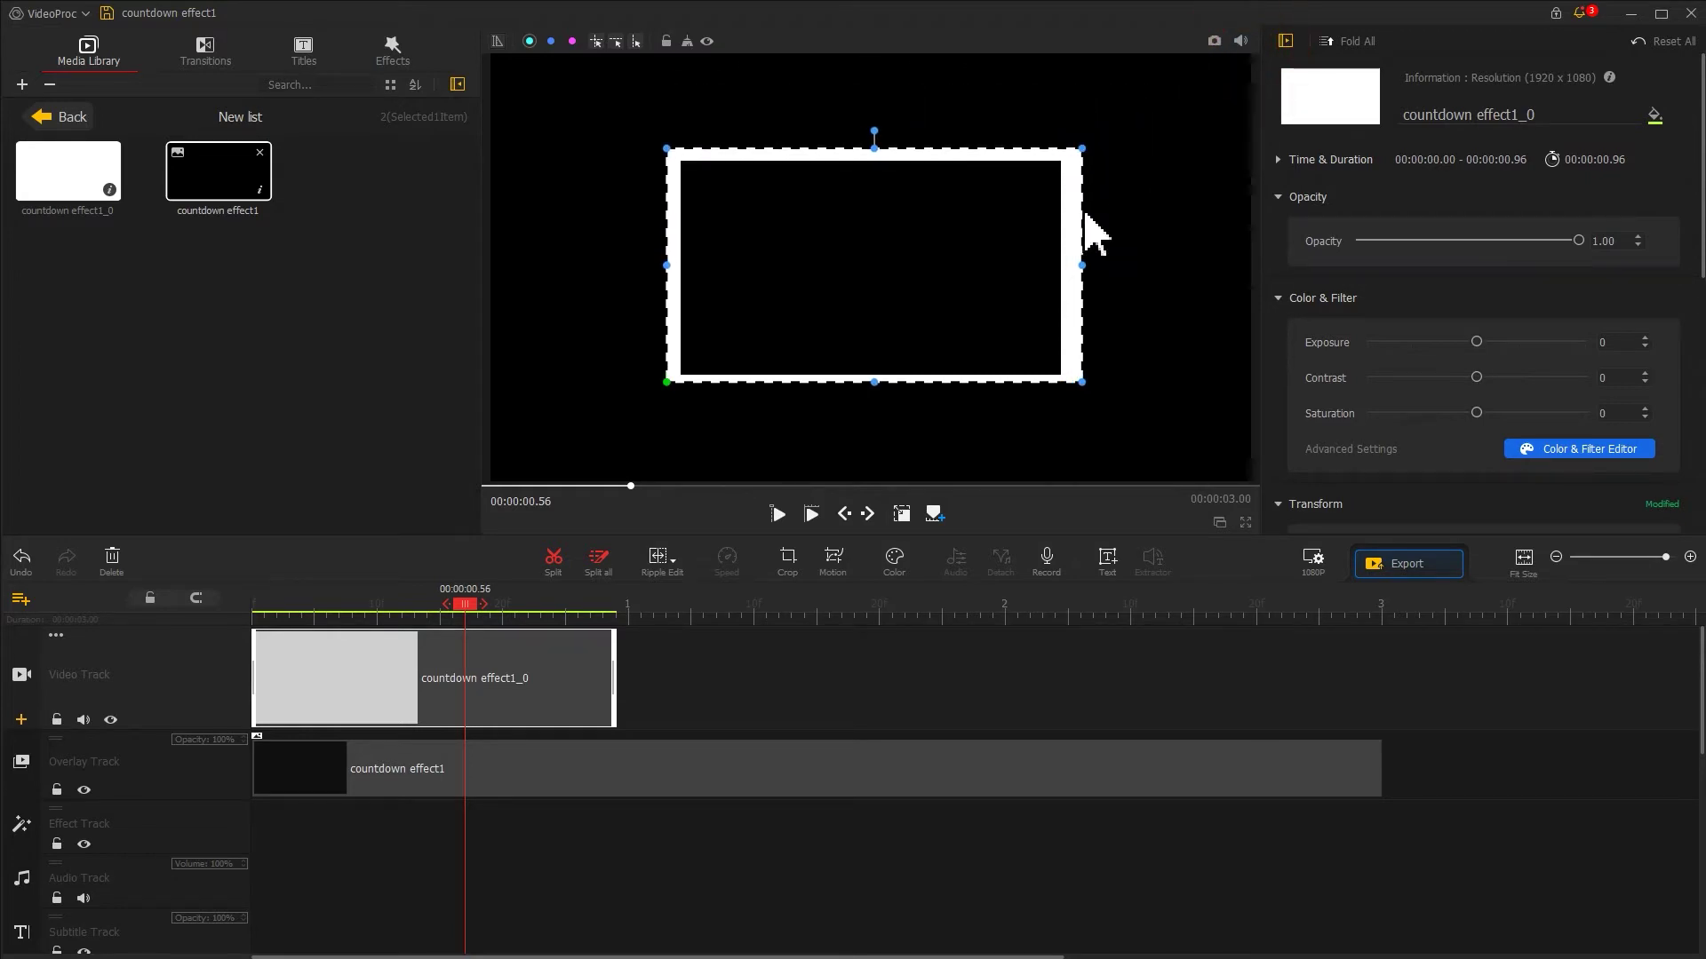
drag(1081, 266, 1074, 267)
drag(872, 382, 870, 388)
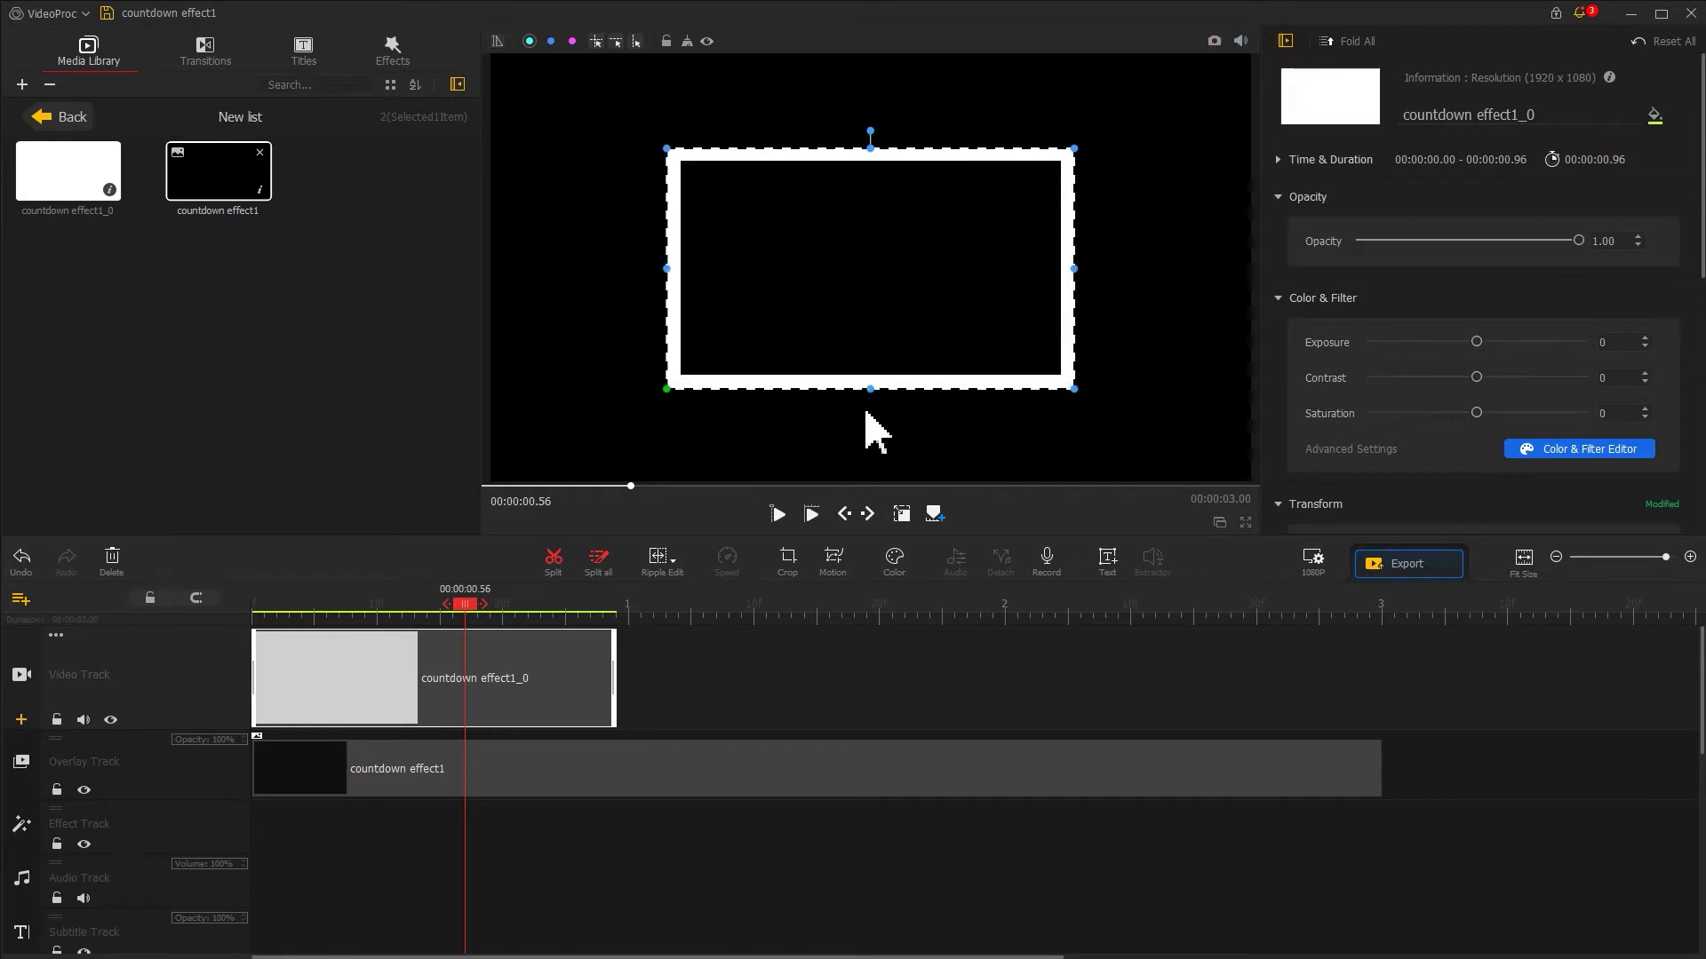
click(900, 515)
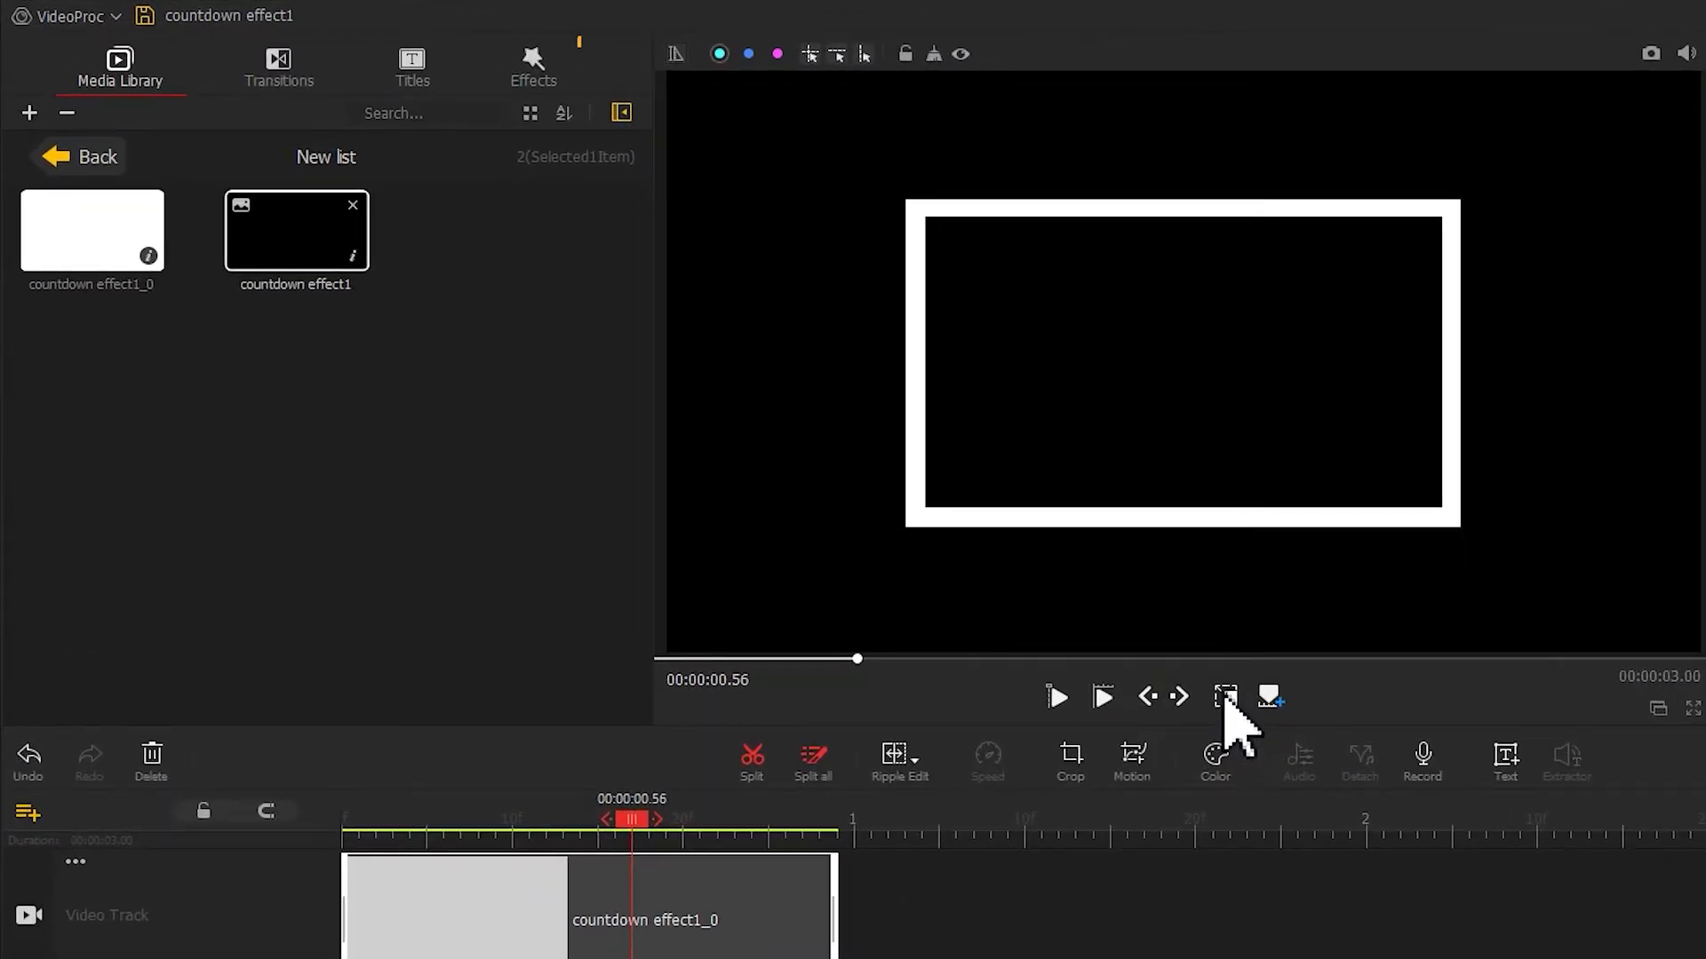
Step: Drag the Circular Mask effect from the effects library onto the Effect Track
click(545, 76)
drag(647, 152, 649, 318)
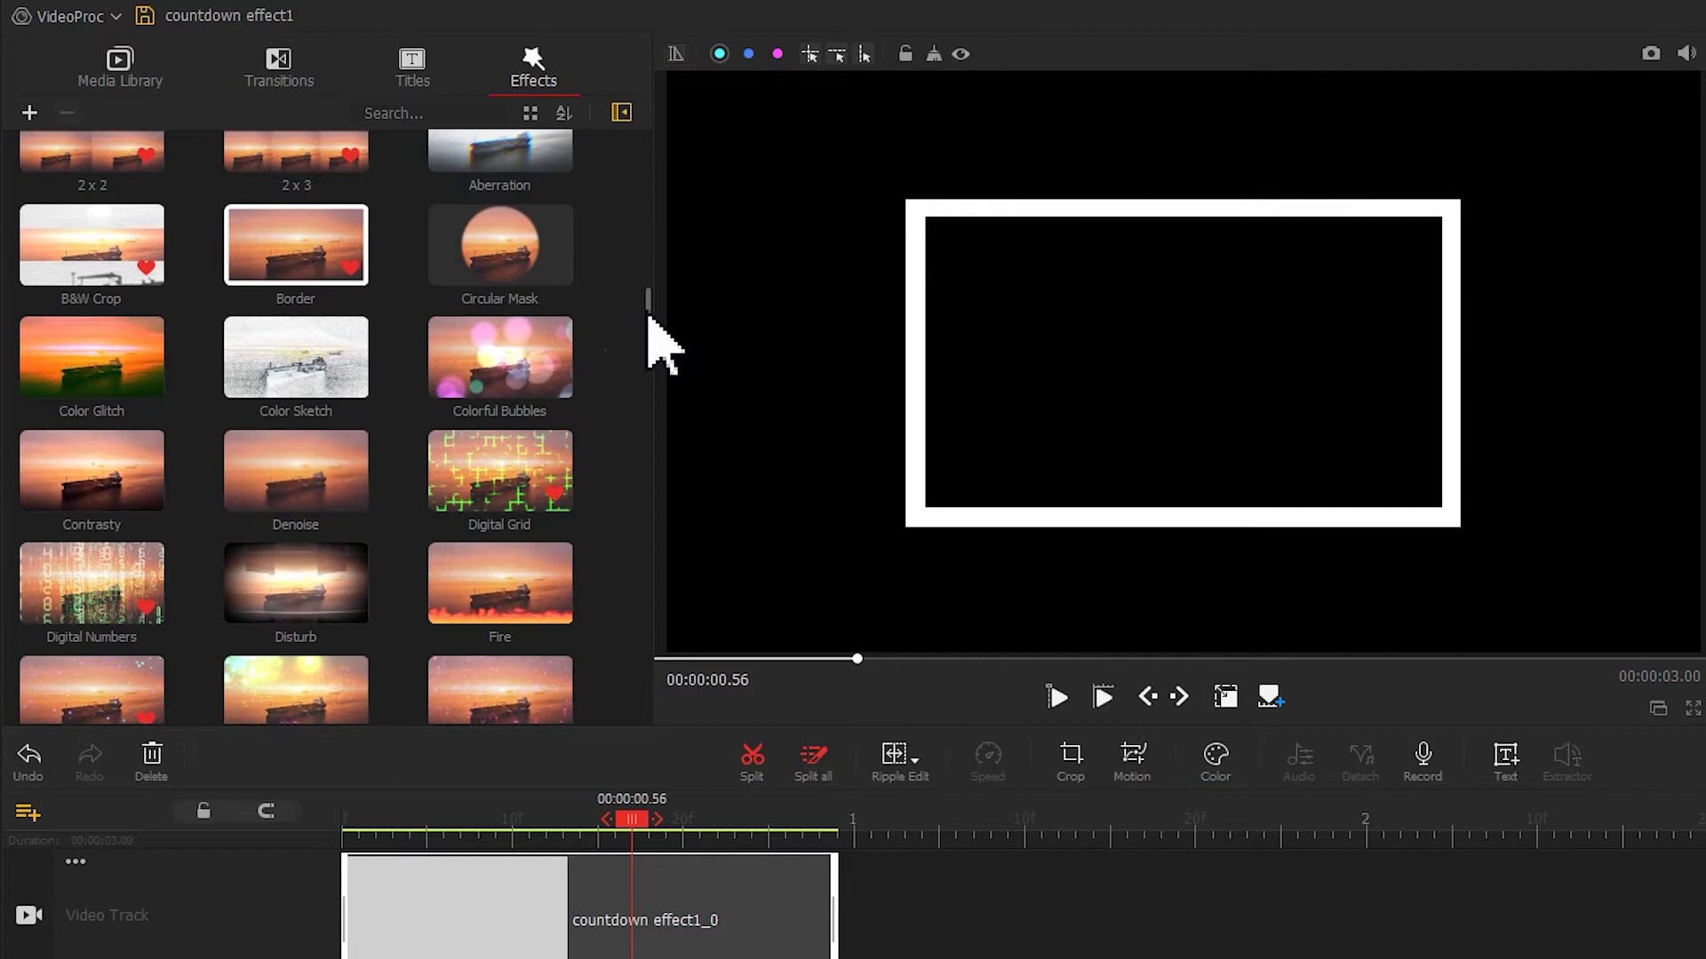
mouse_move(506, 278)
mouse_down()
mouse_move(450, 347)
mouse_move(258, 838)
mouse_move(207, 815)
mouse_move(210, 829)
mouse_up()
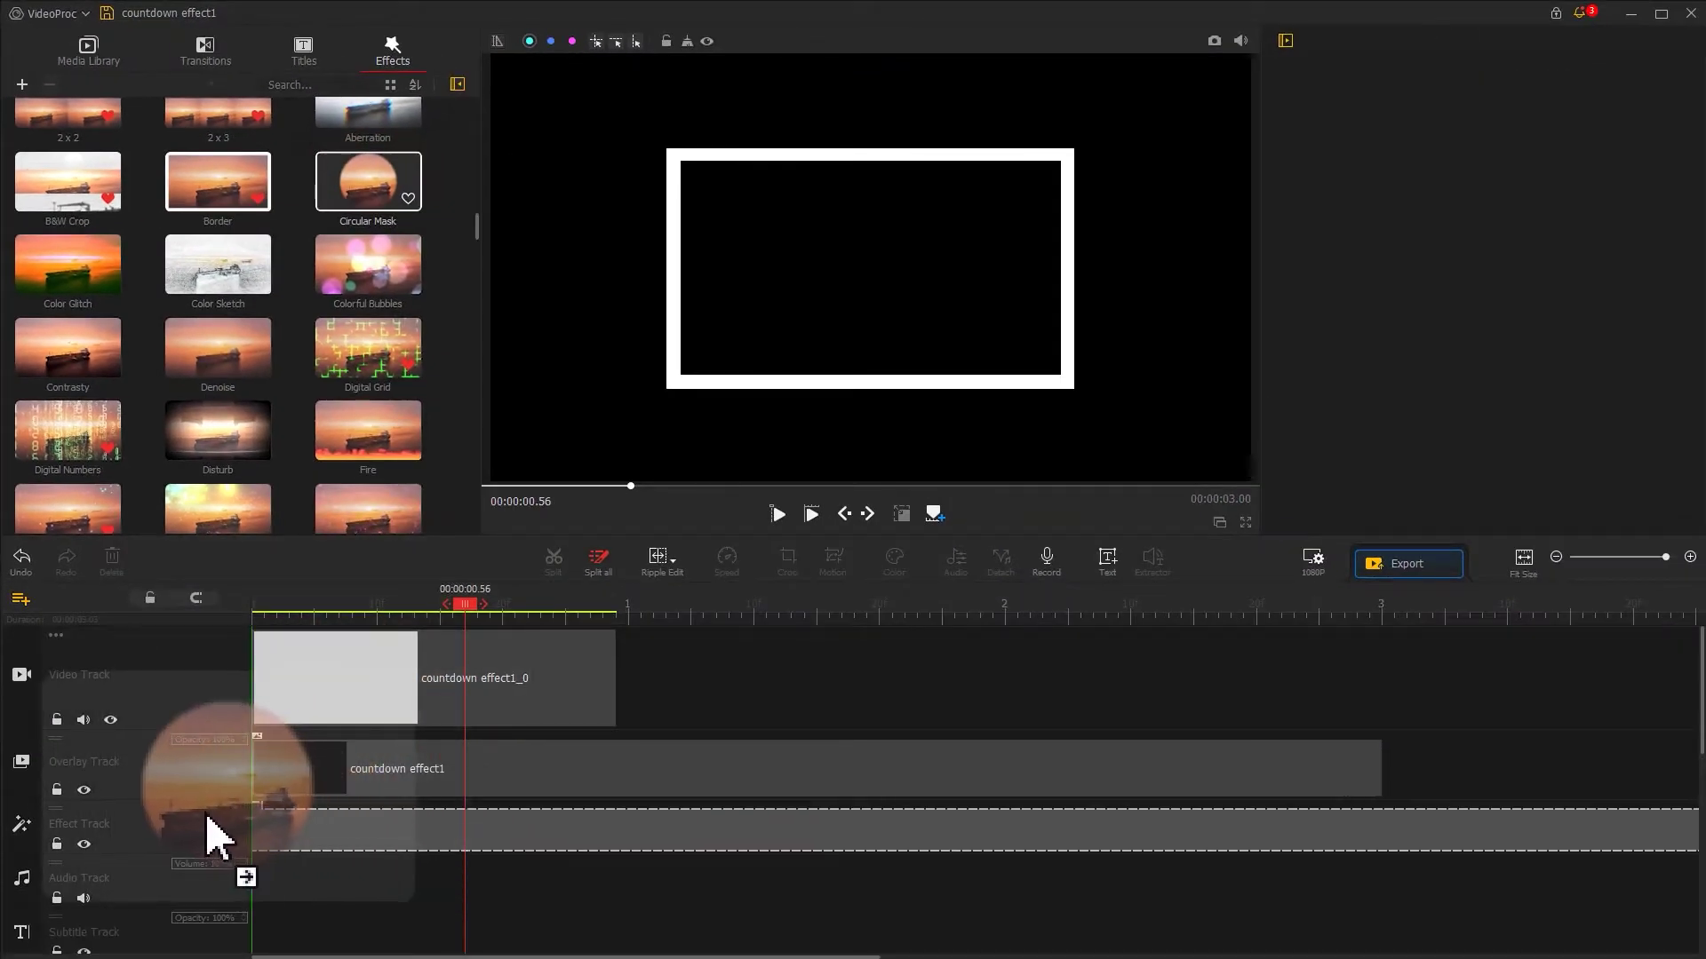
Step: Trim the Circular Mask to 3 seconds and lower its Gradient to 0.01 for sharp edges
click(649, 619)
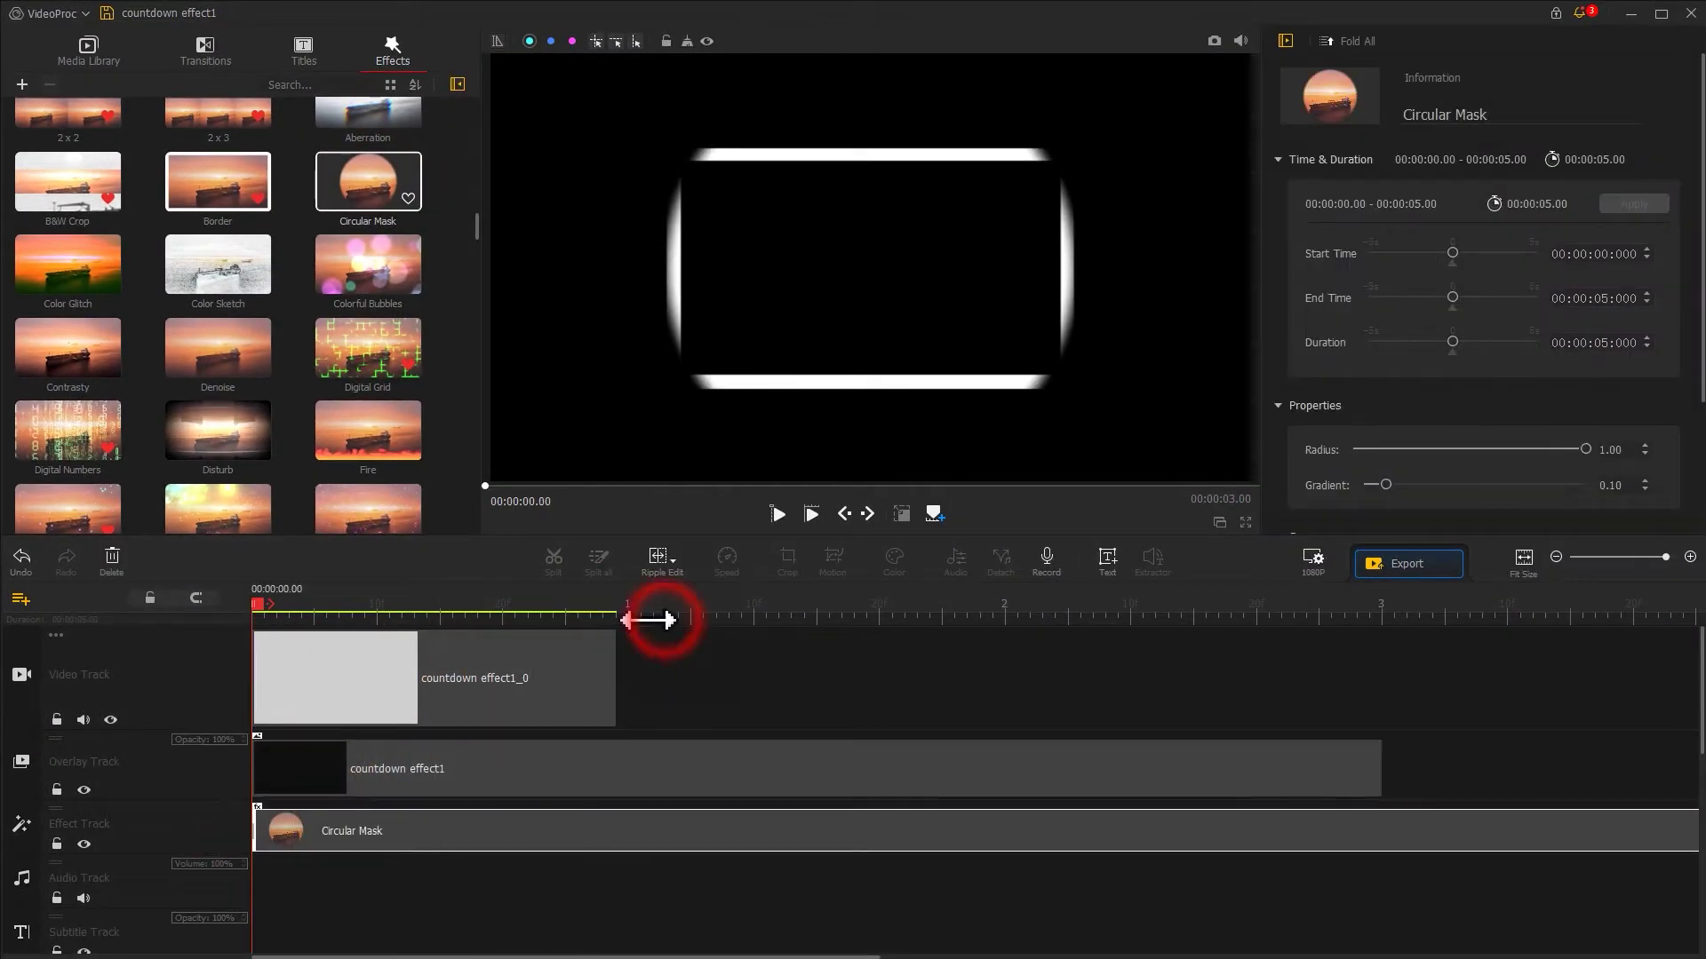
scroll(852, 771, down, 3)
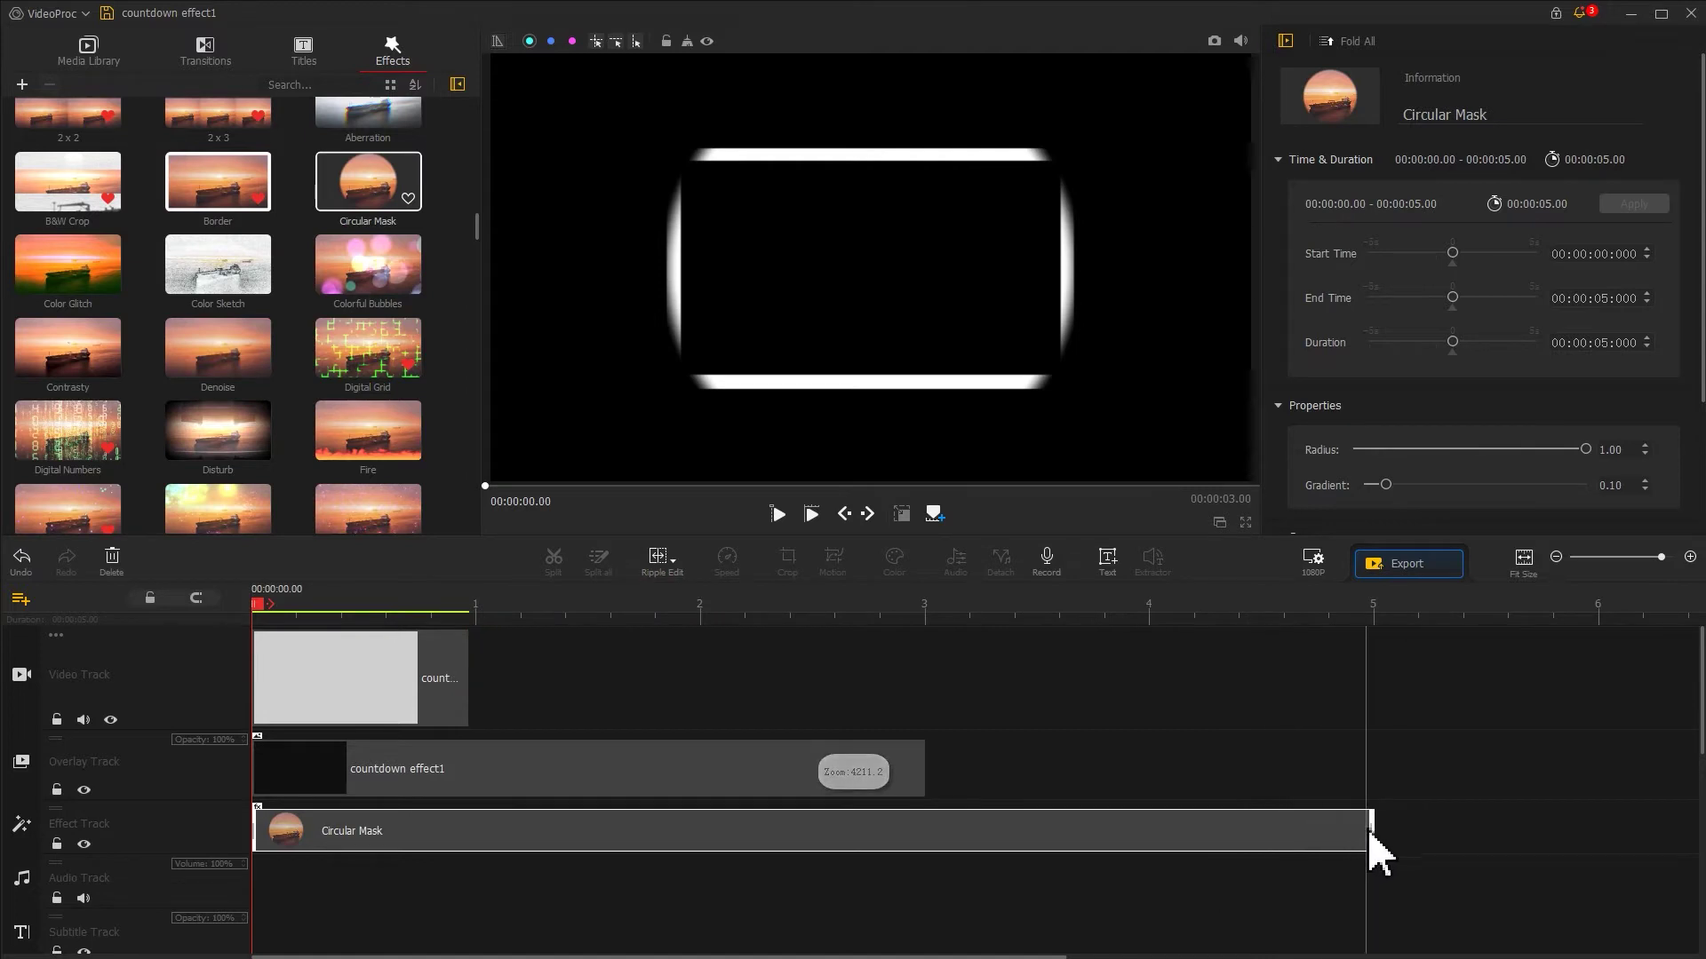
drag(1368, 830, 924, 829)
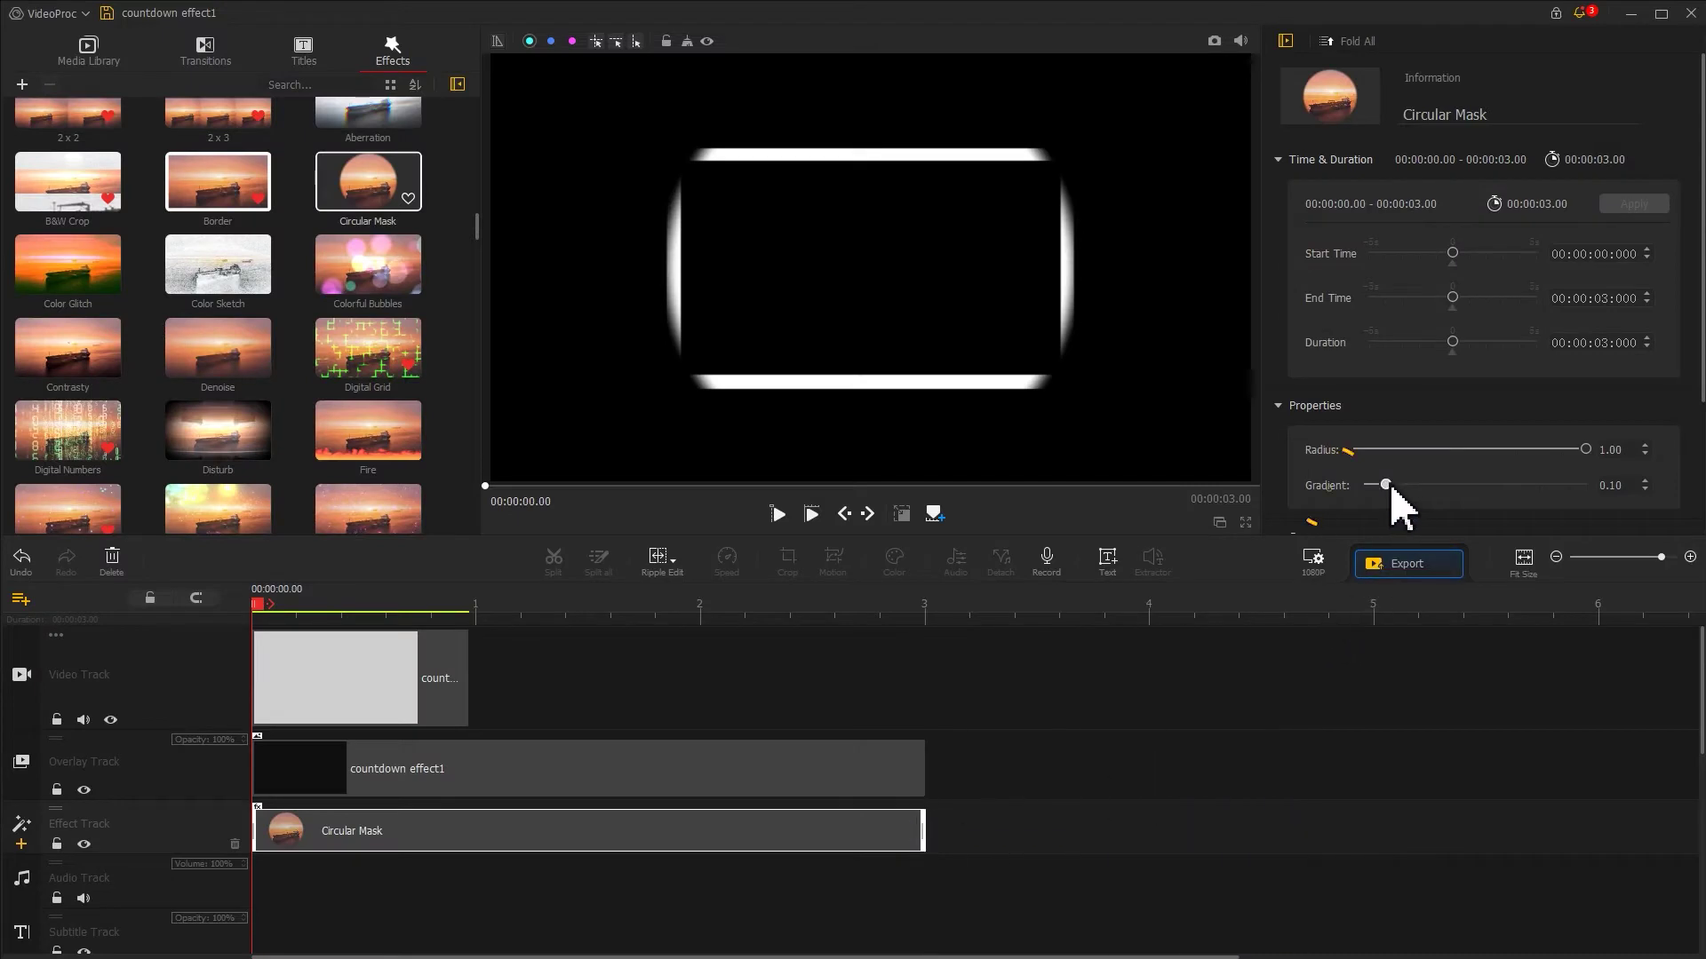
drag(1274, 659, 1279, 658)
drag(1388, 485, 1369, 485)
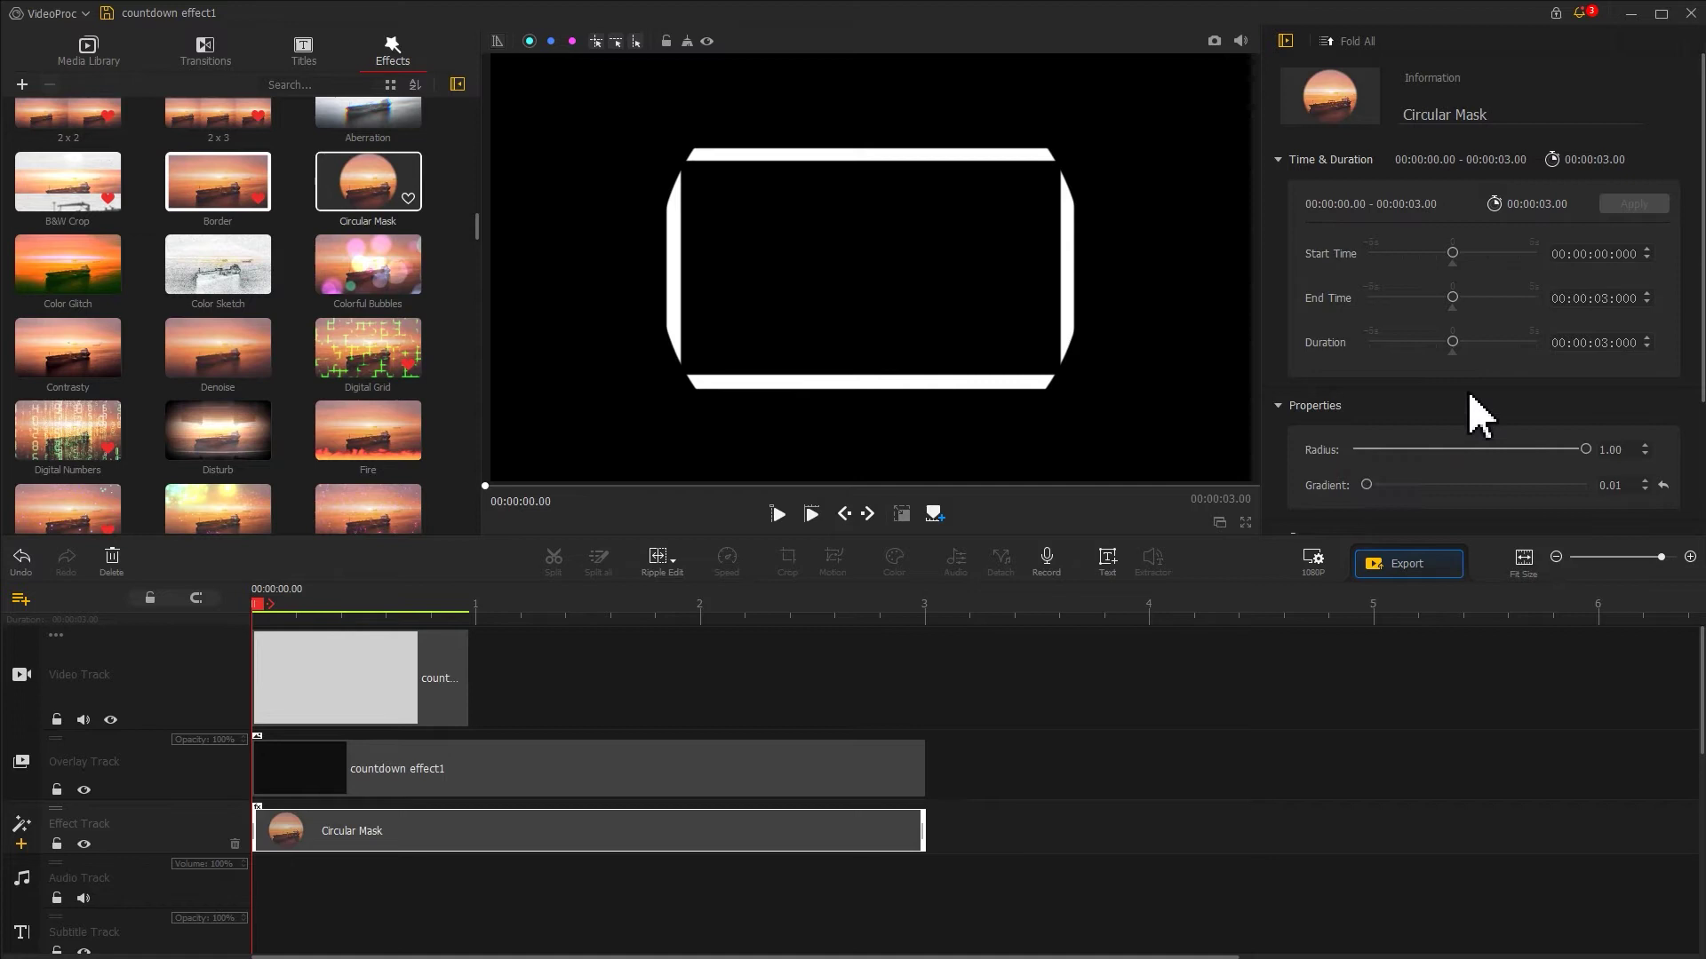
Step: Limit the mask's scope to the countdown clips instead of the whole Canvas
scroll(1675, 526, down, 2)
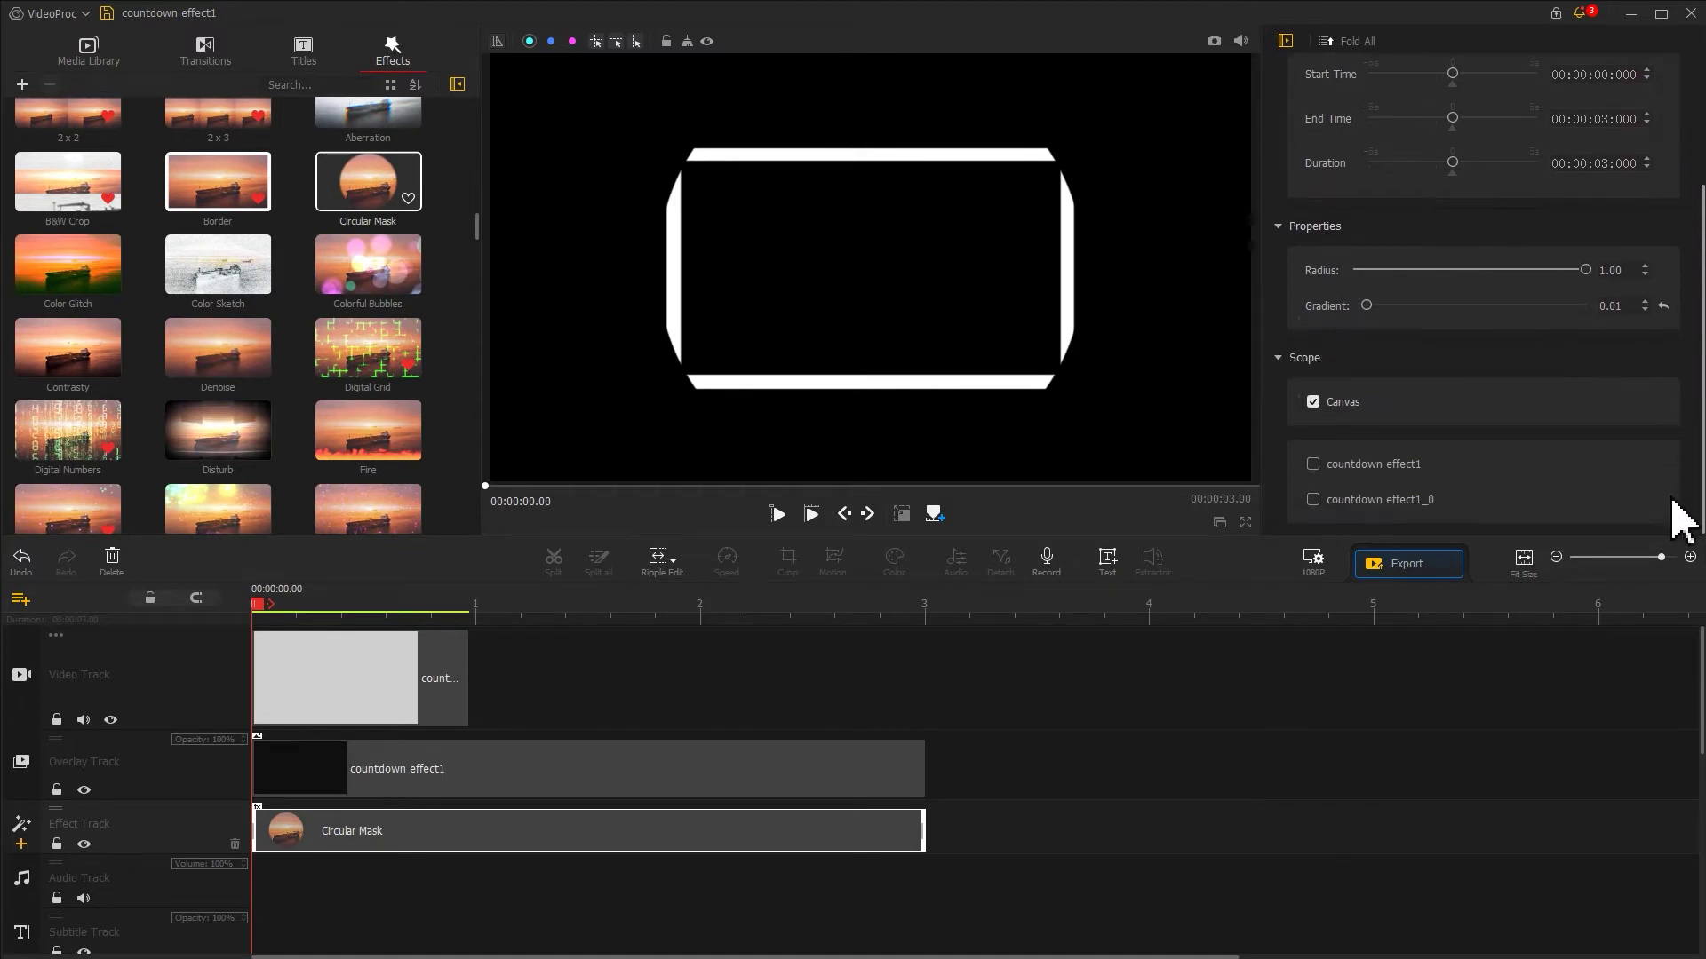
click(1325, 406)
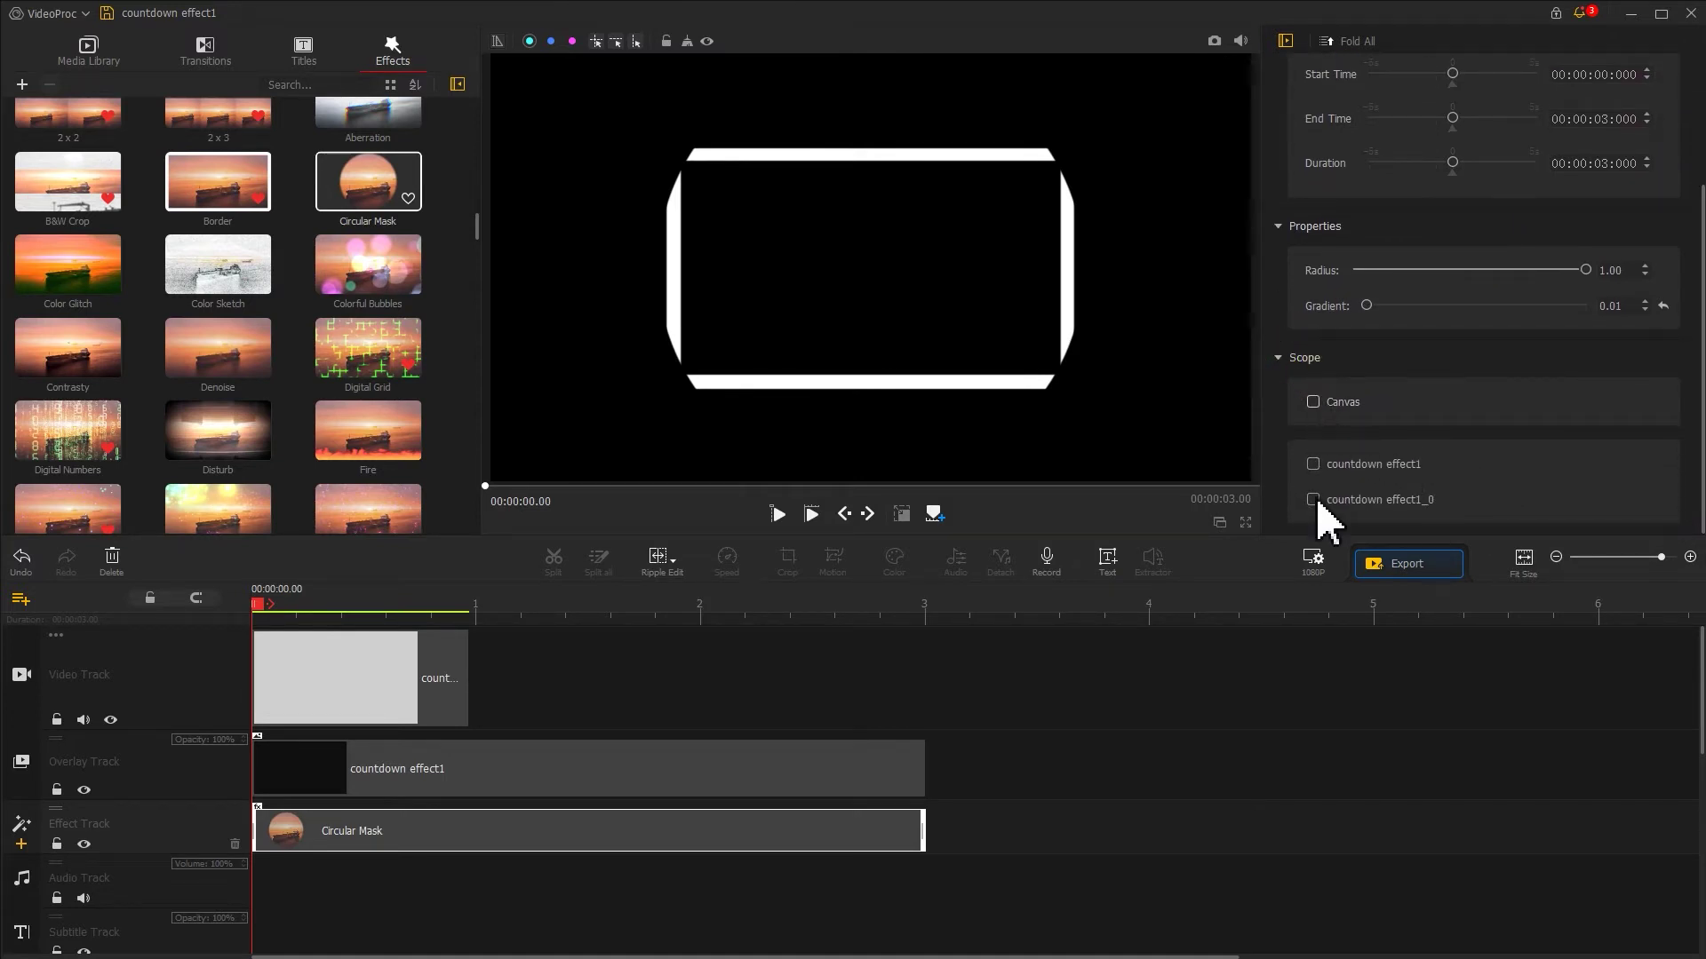
click(1314, 501)
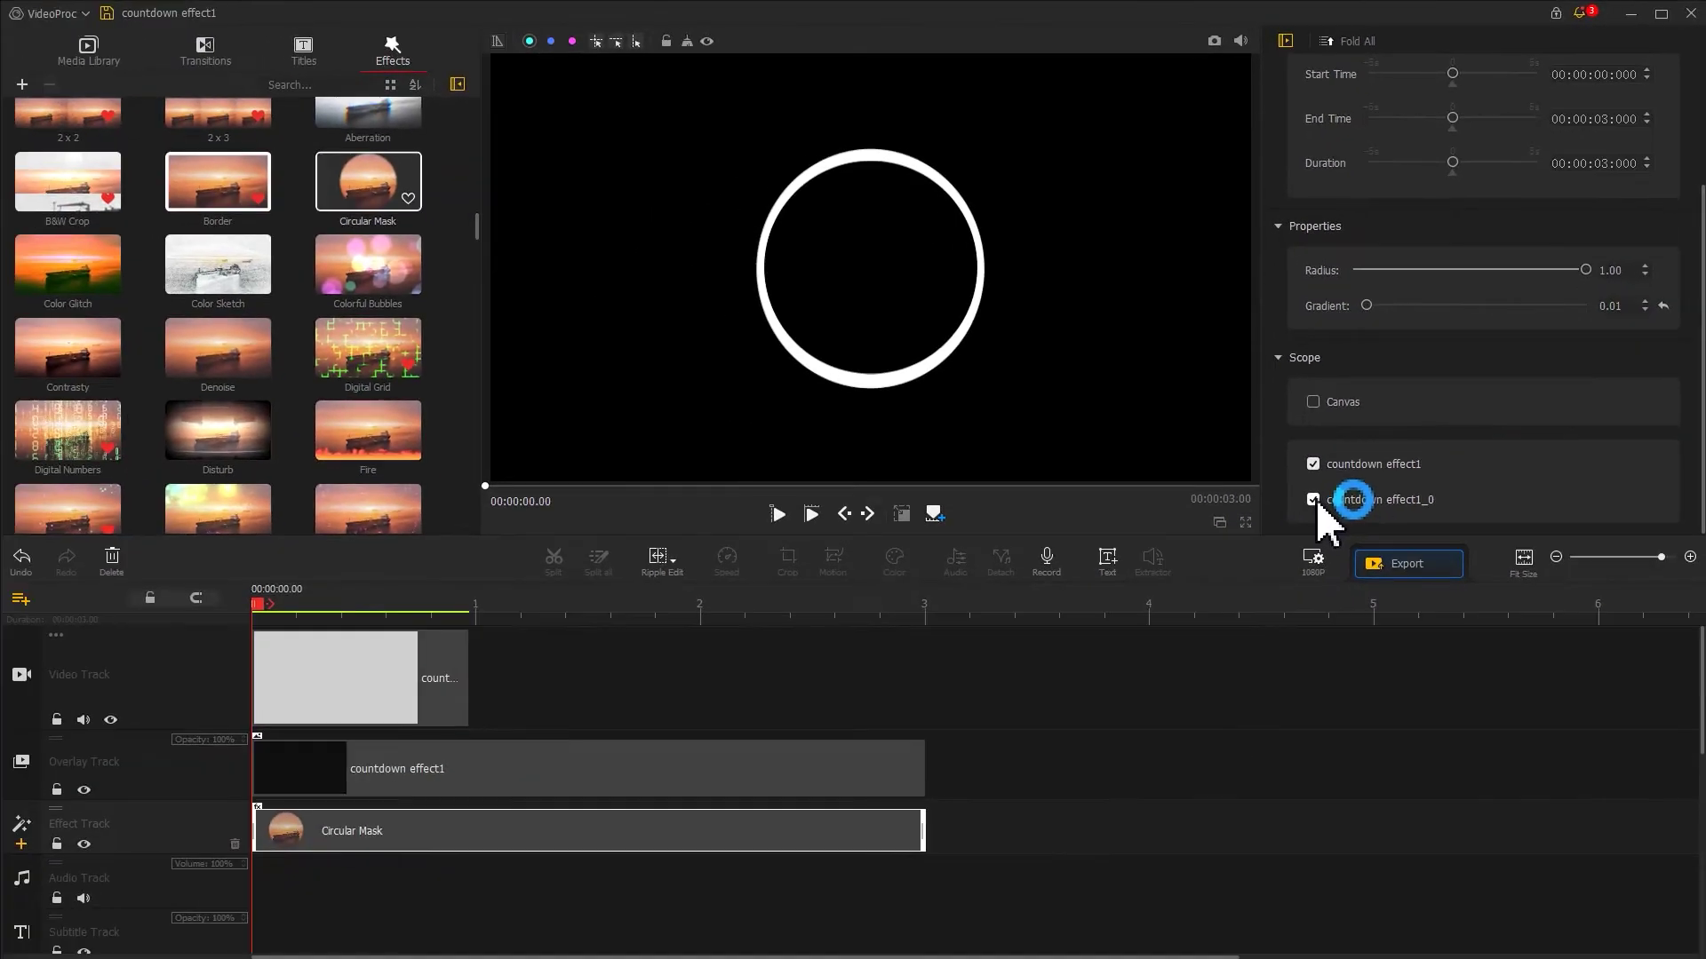
click(410, 653)
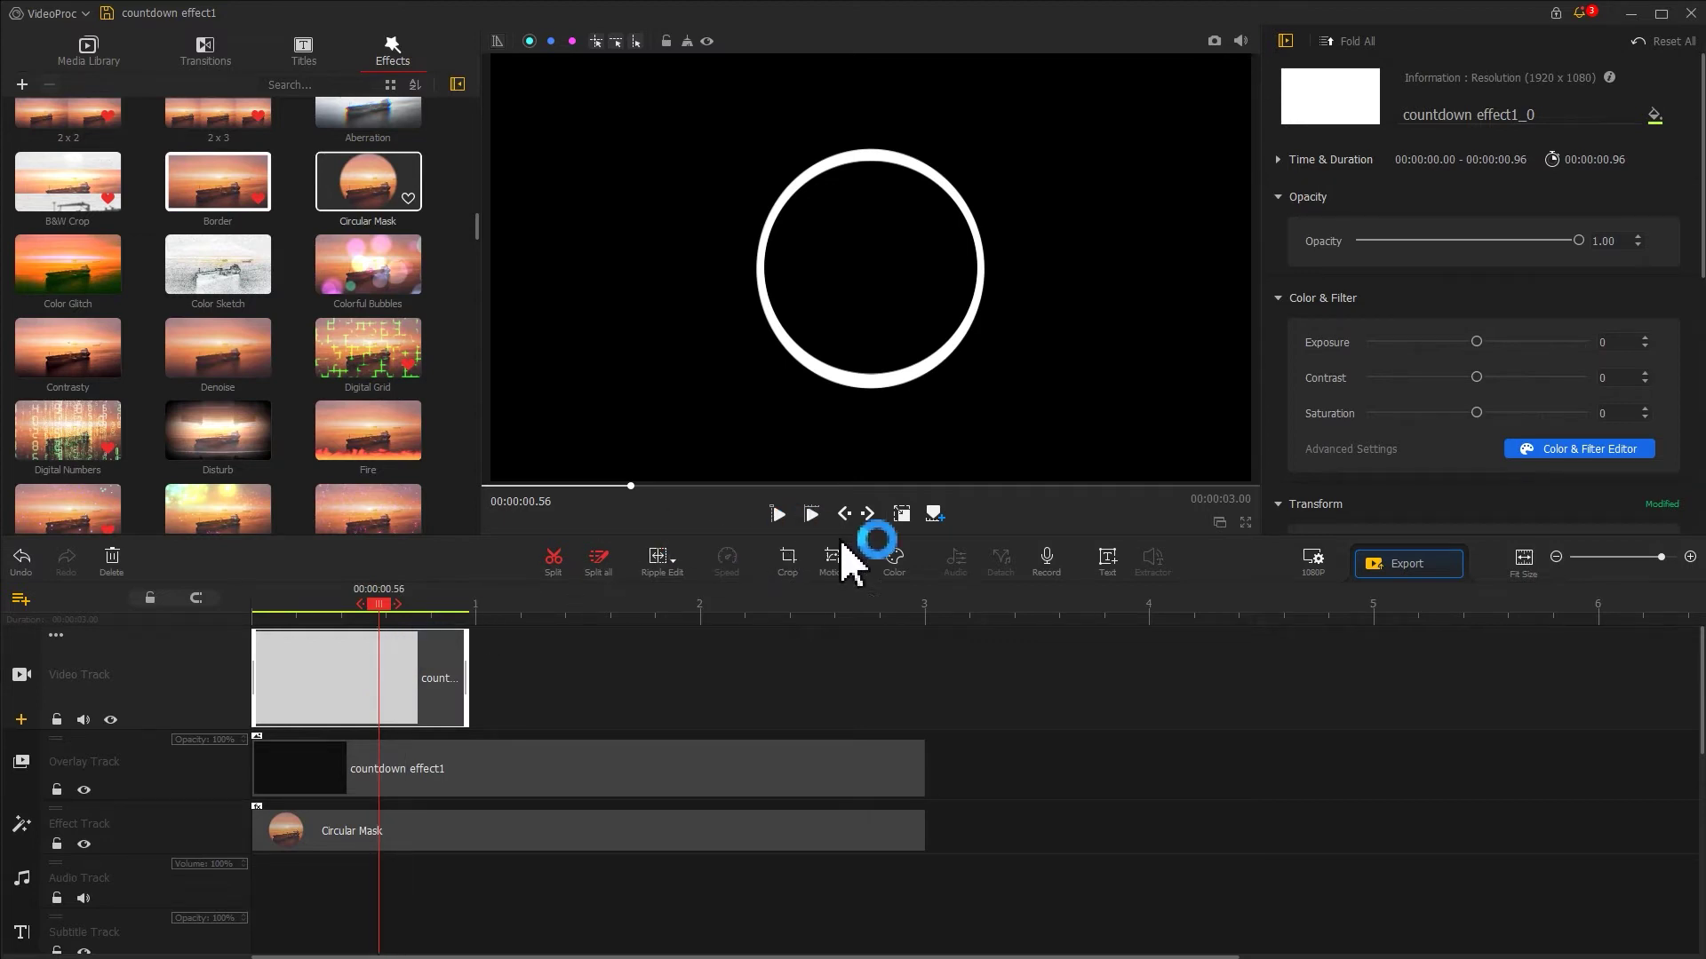
Step: Widen the white ring slightly on both left and right sides in the preview
click(924, 480)
drag(1073, 265, 1081, 268)
drag(667, 269, 656, 271)
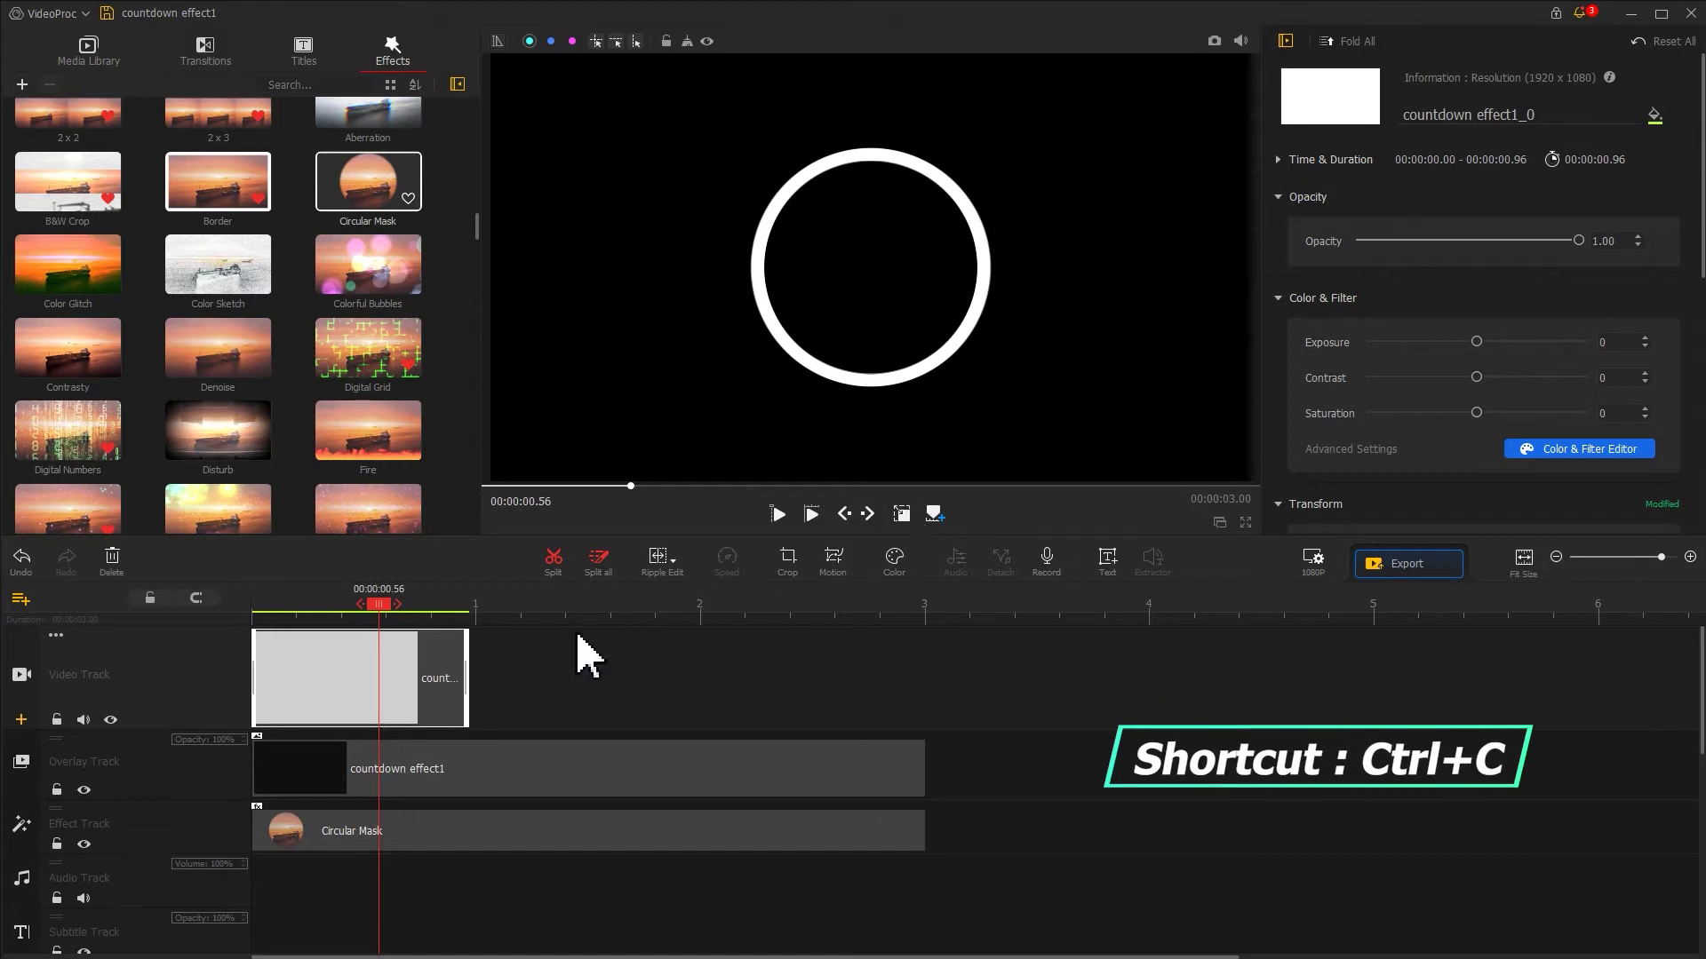
Step: Paste two copies of the white clip starting at 0.96 seconds
click(369, 671)
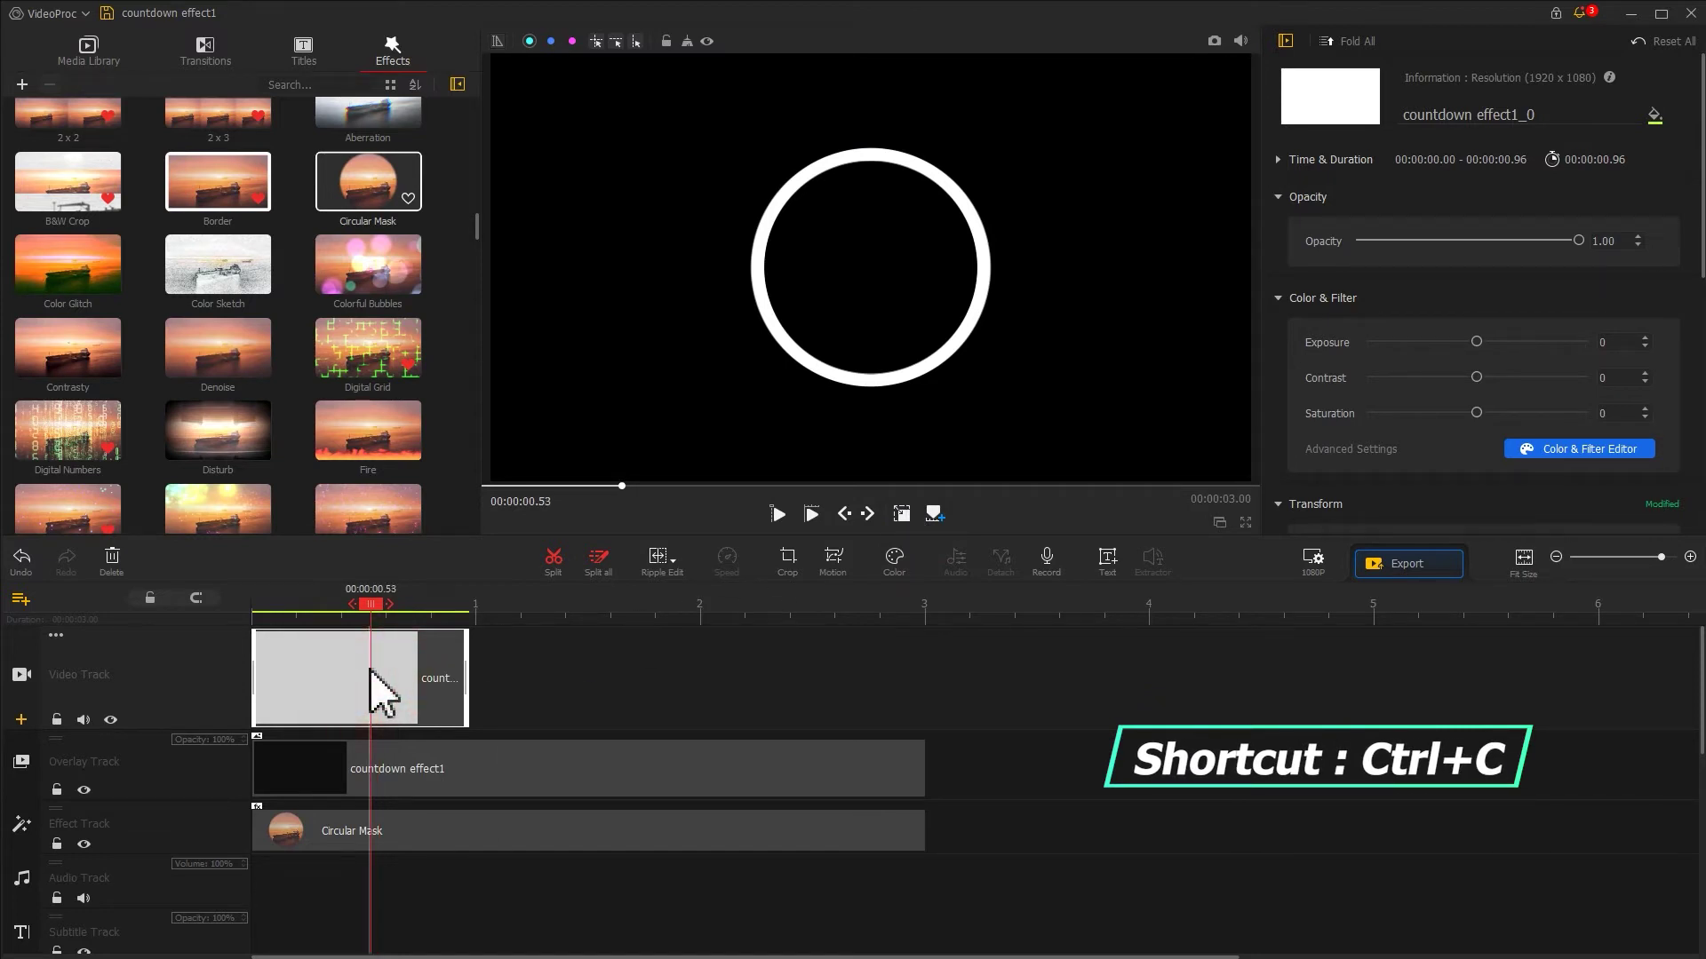
click(476, 603)
key(ctrl+v)
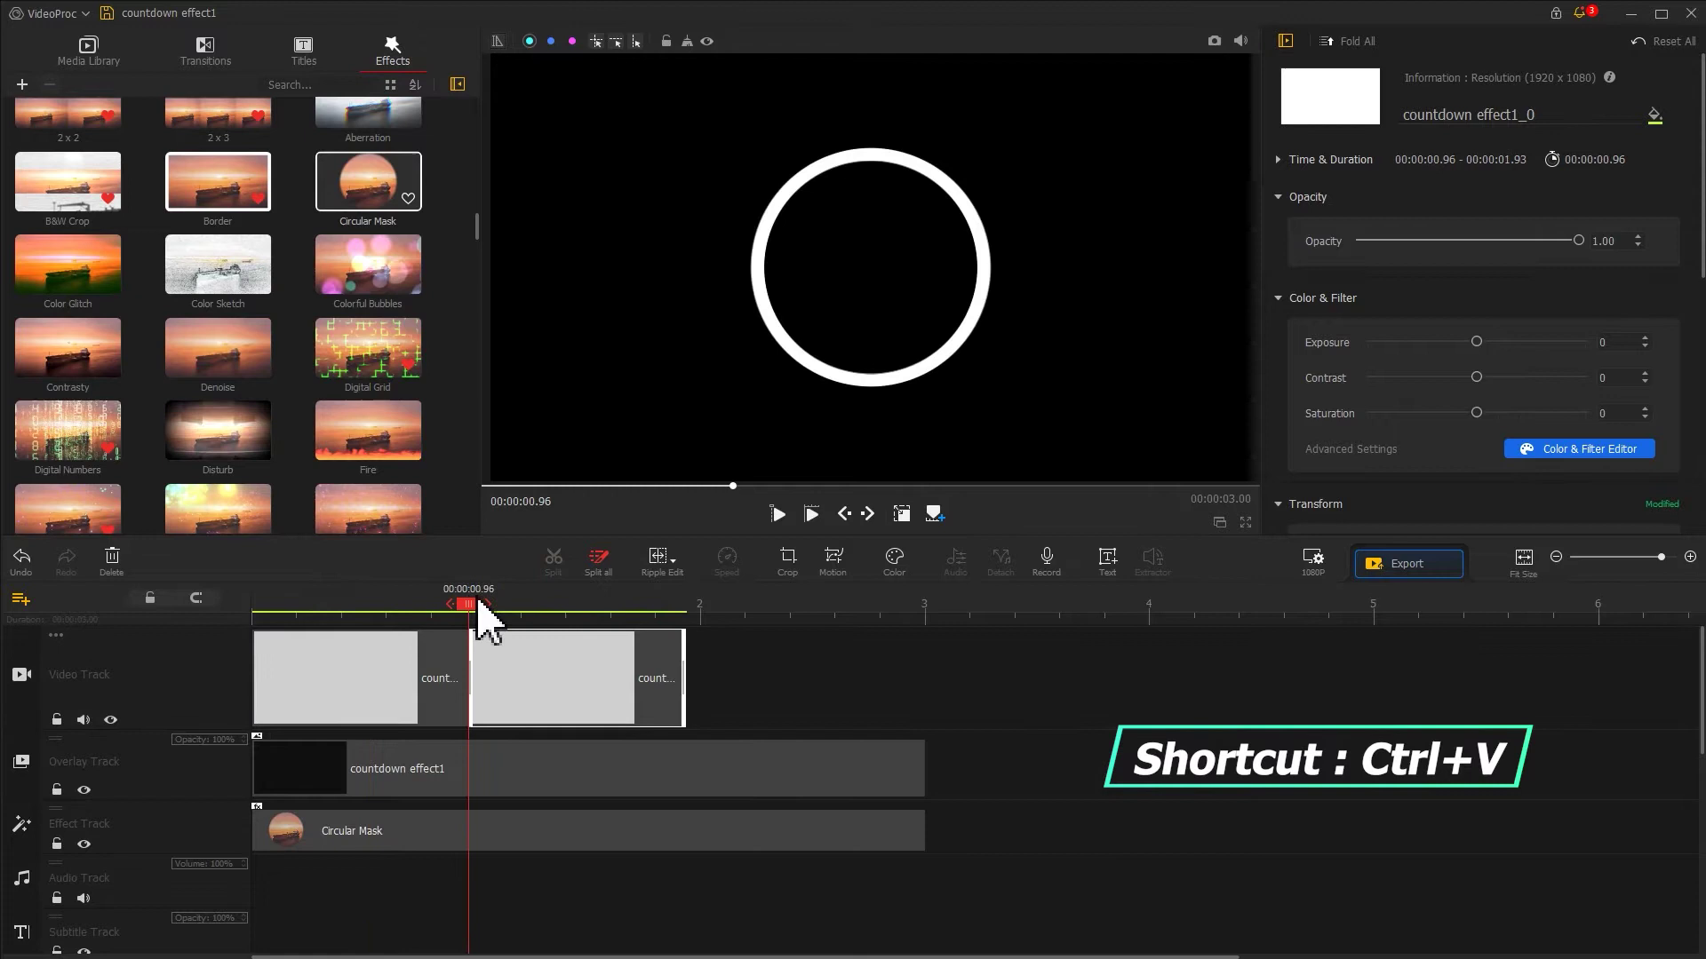
key(ctrl+v)
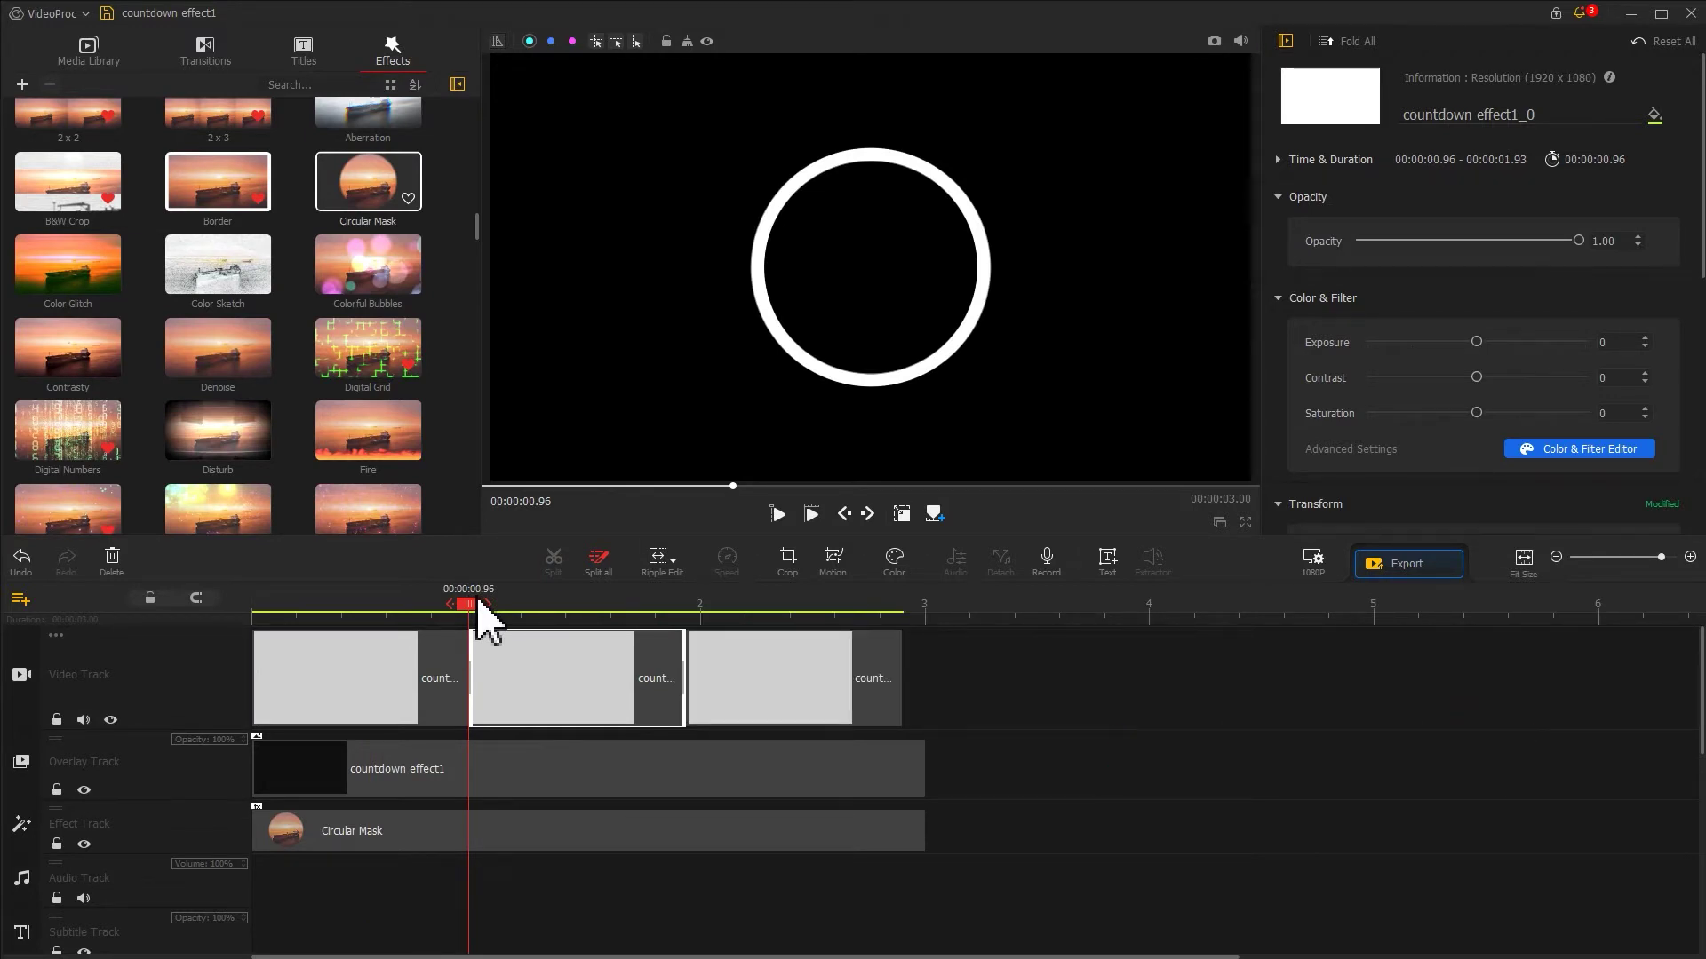
Step: Insert a black clip copy into the video track, shortening the second white clip and trimming the black to 1 second
click(441, 771)
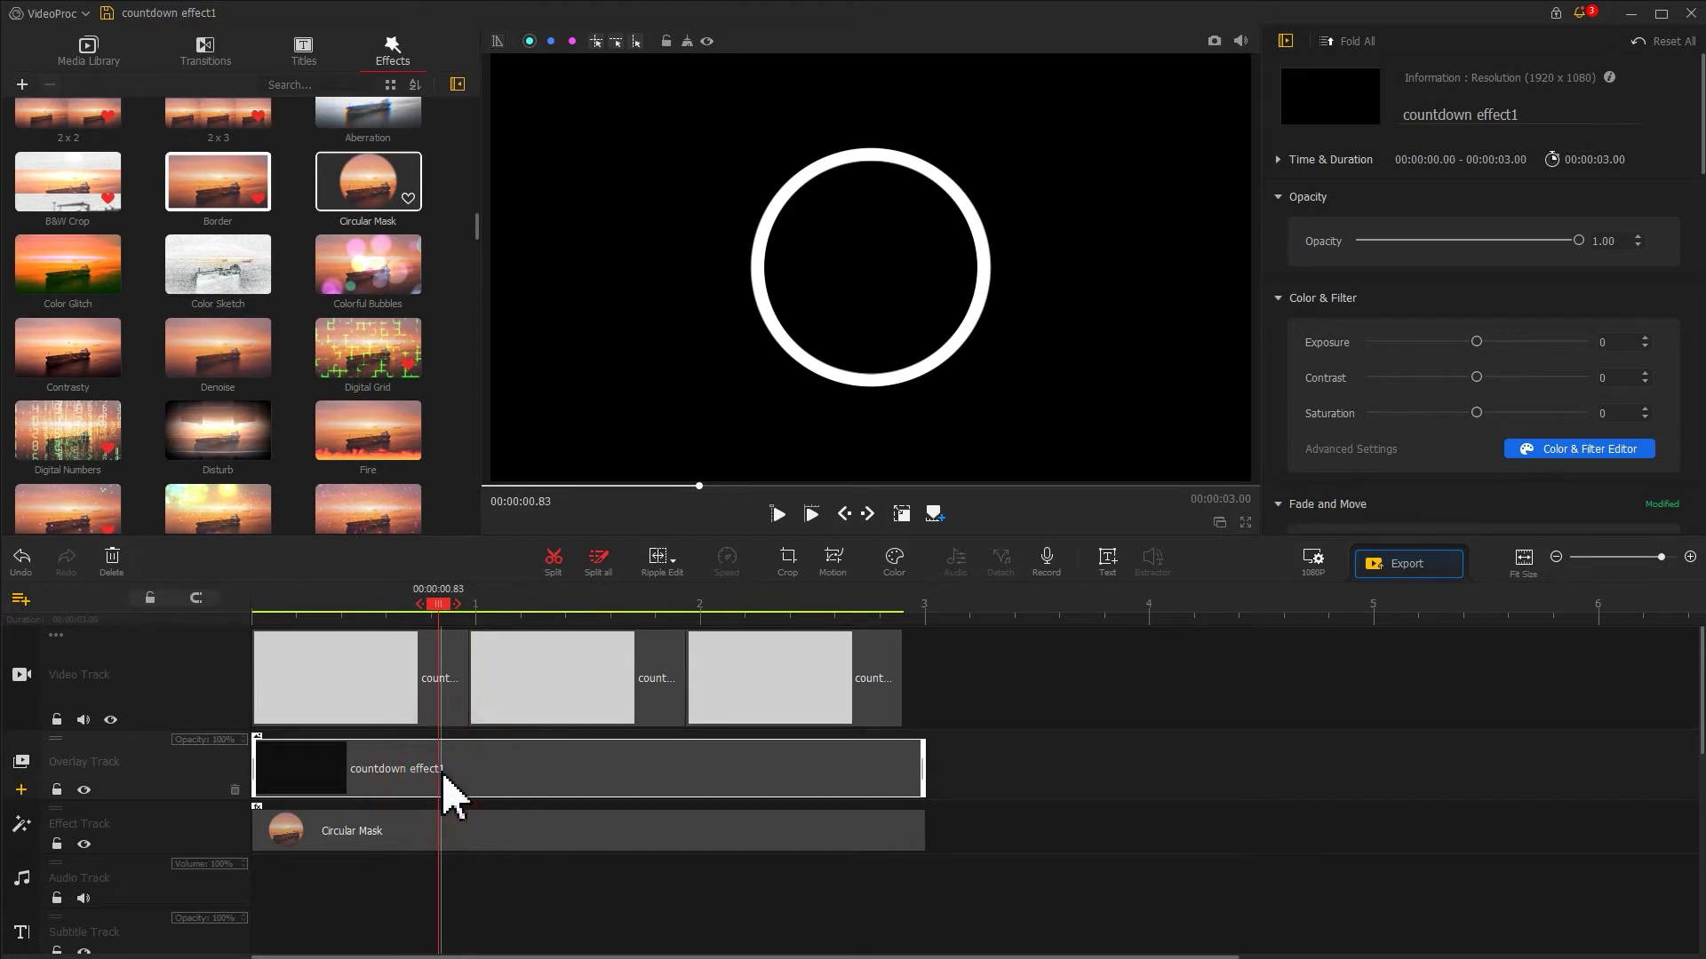
click(590, 604)
key(ctrl+v)
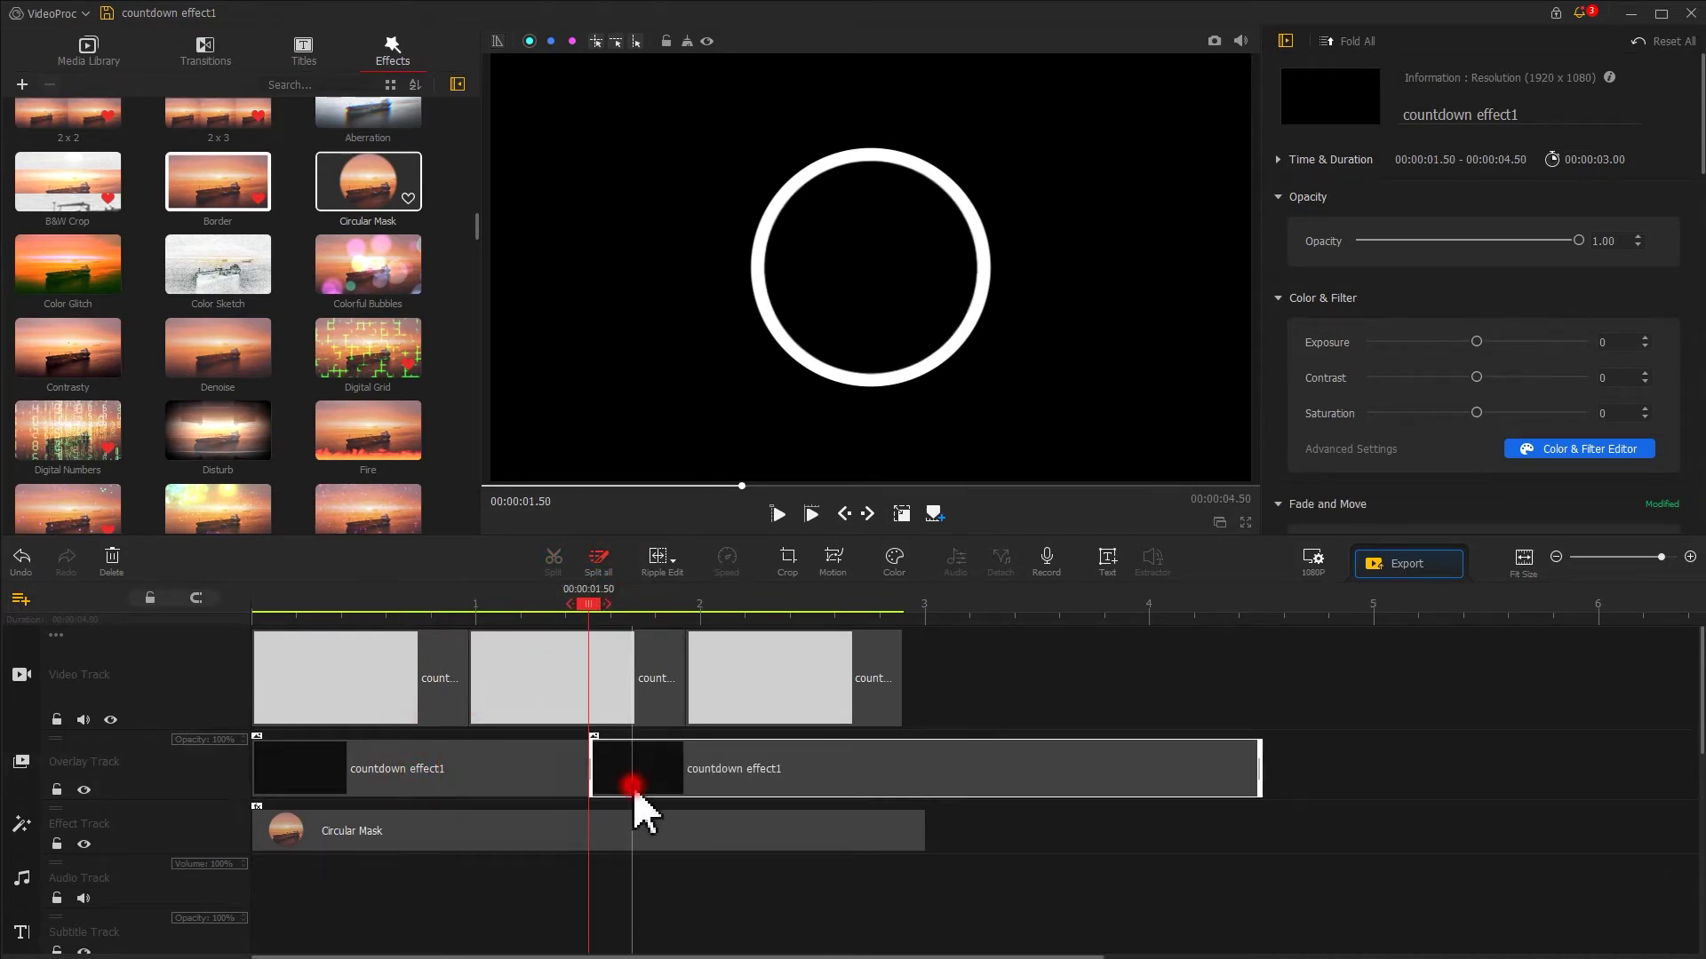
drag(629, 781, 573, 663)
click(670, 679)
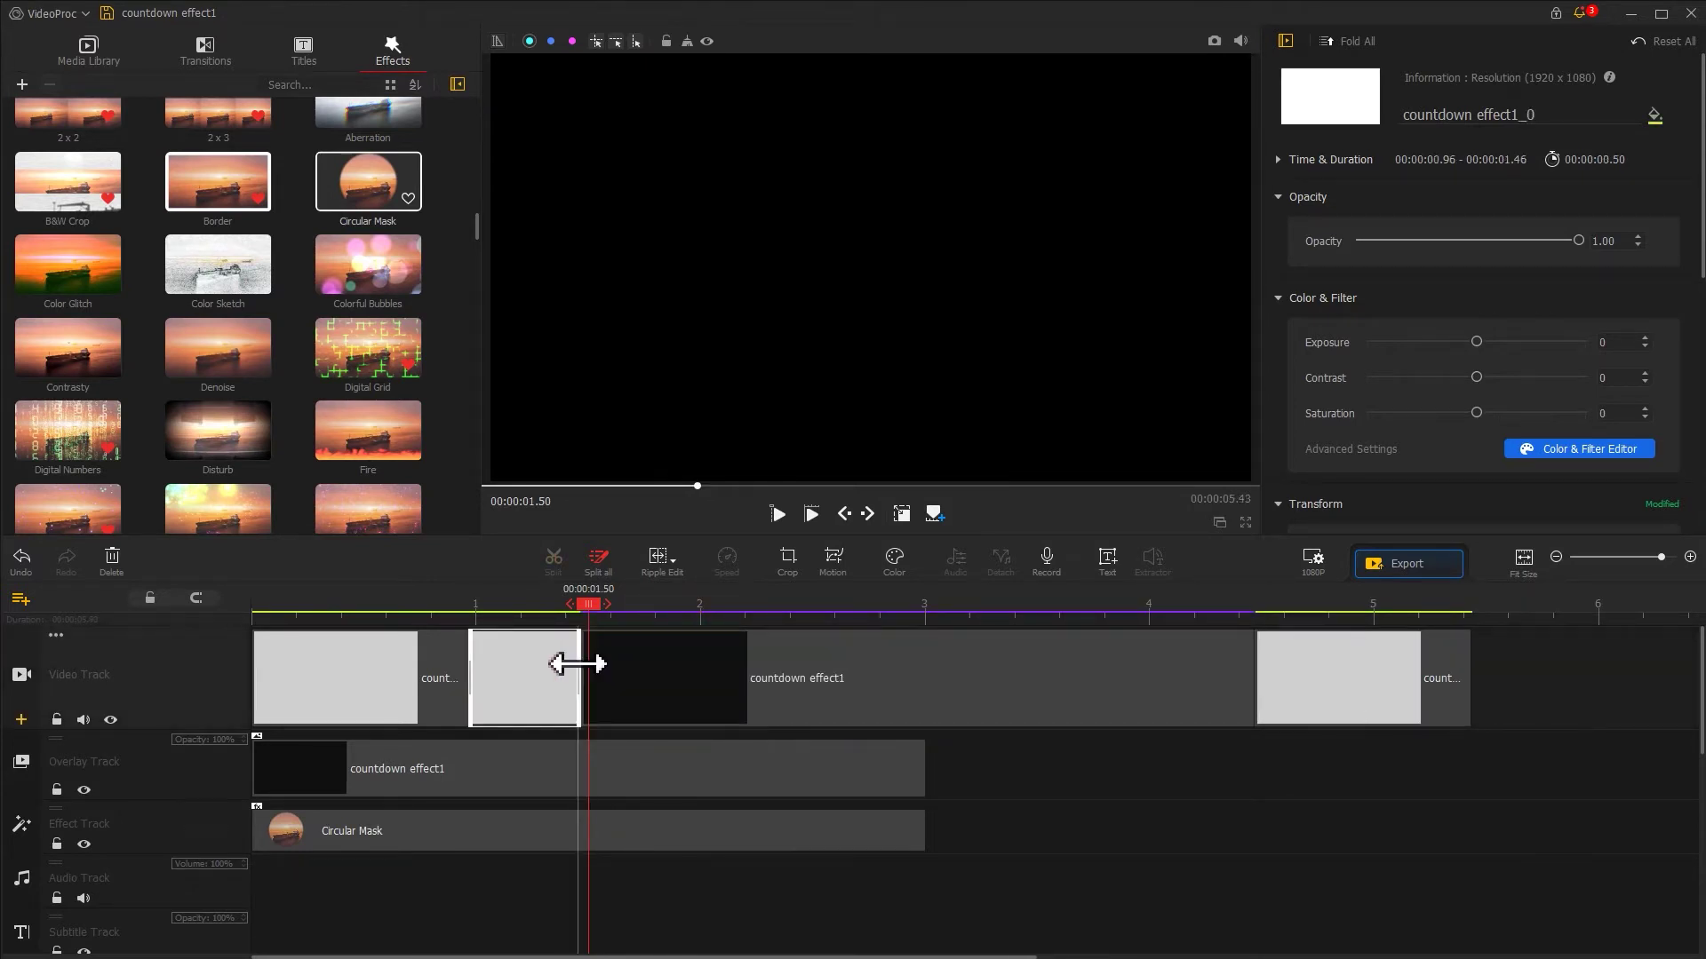
drag(1255, 679, 804, 682)
drag(1021, 680, 933, 682)
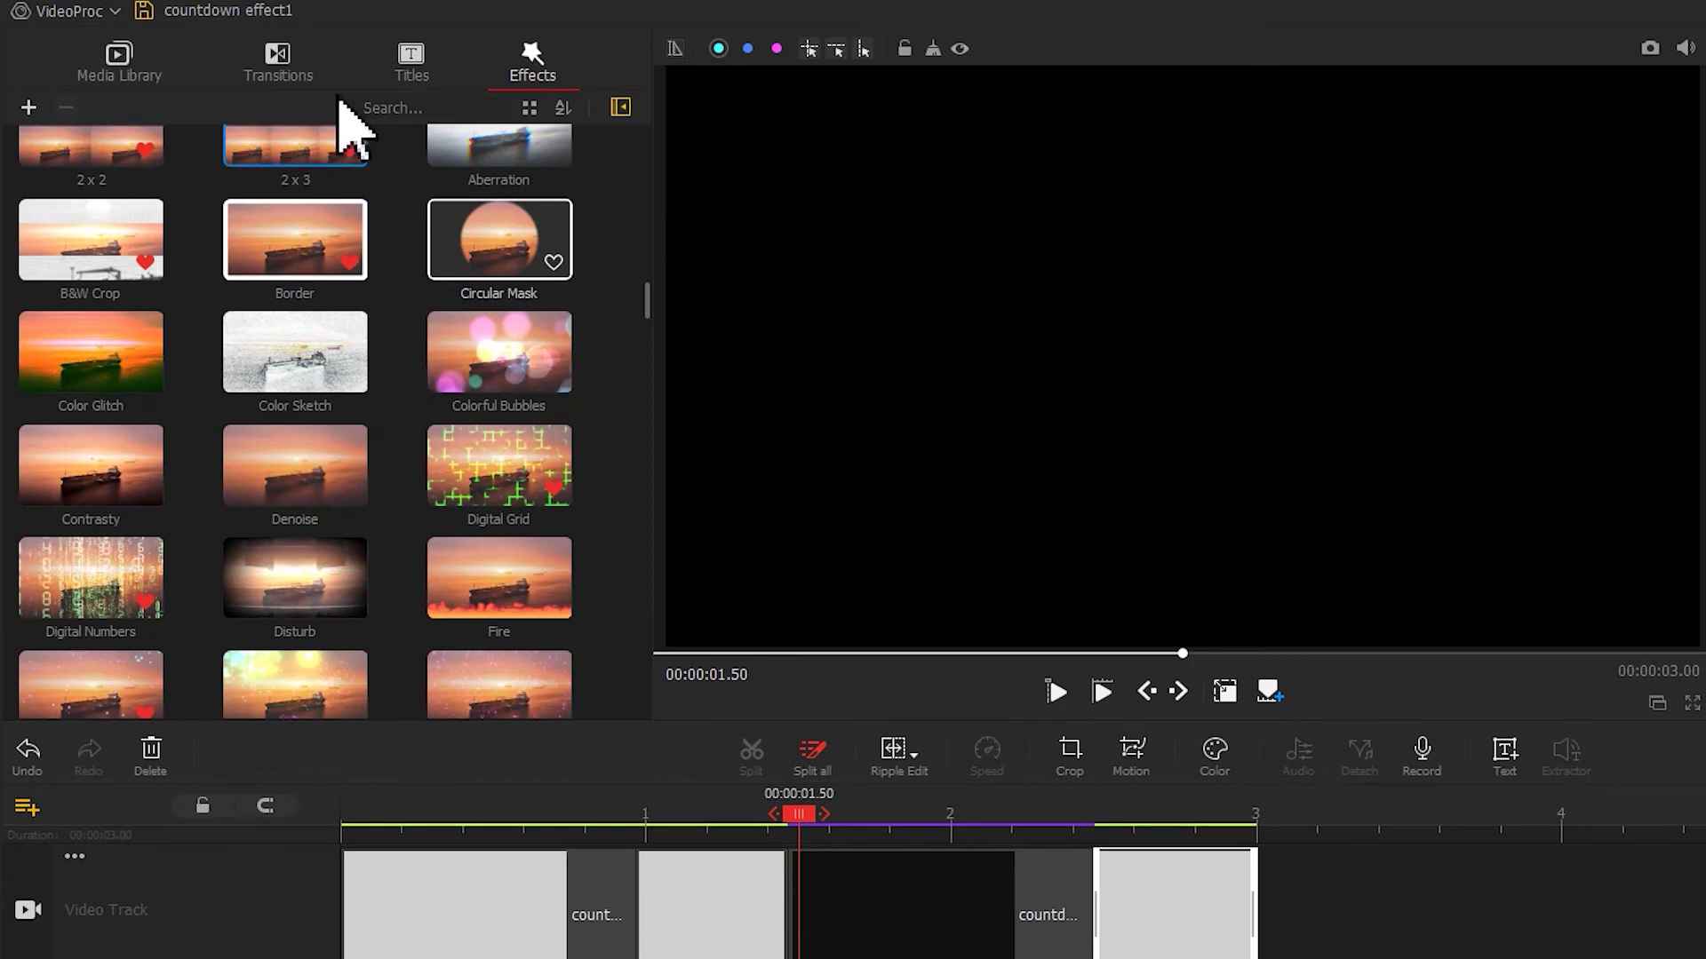
Step: Add Clock Wipe transitions between the clips on the Video Track
click(209, 48)
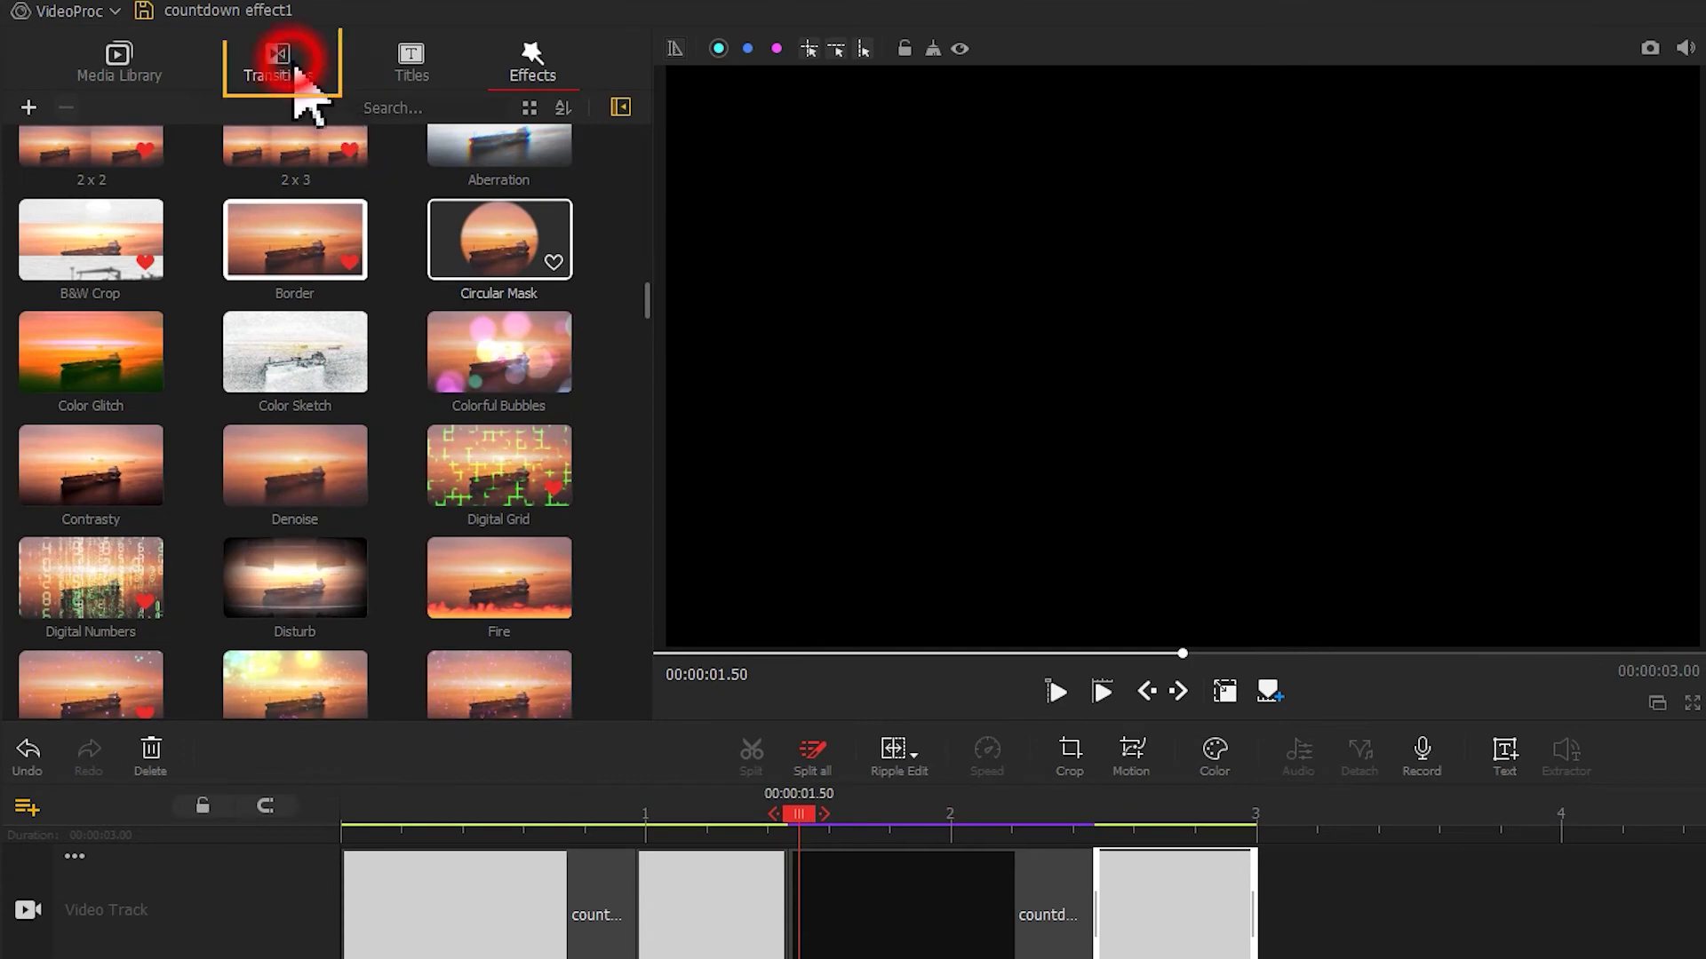
click(648, 141)
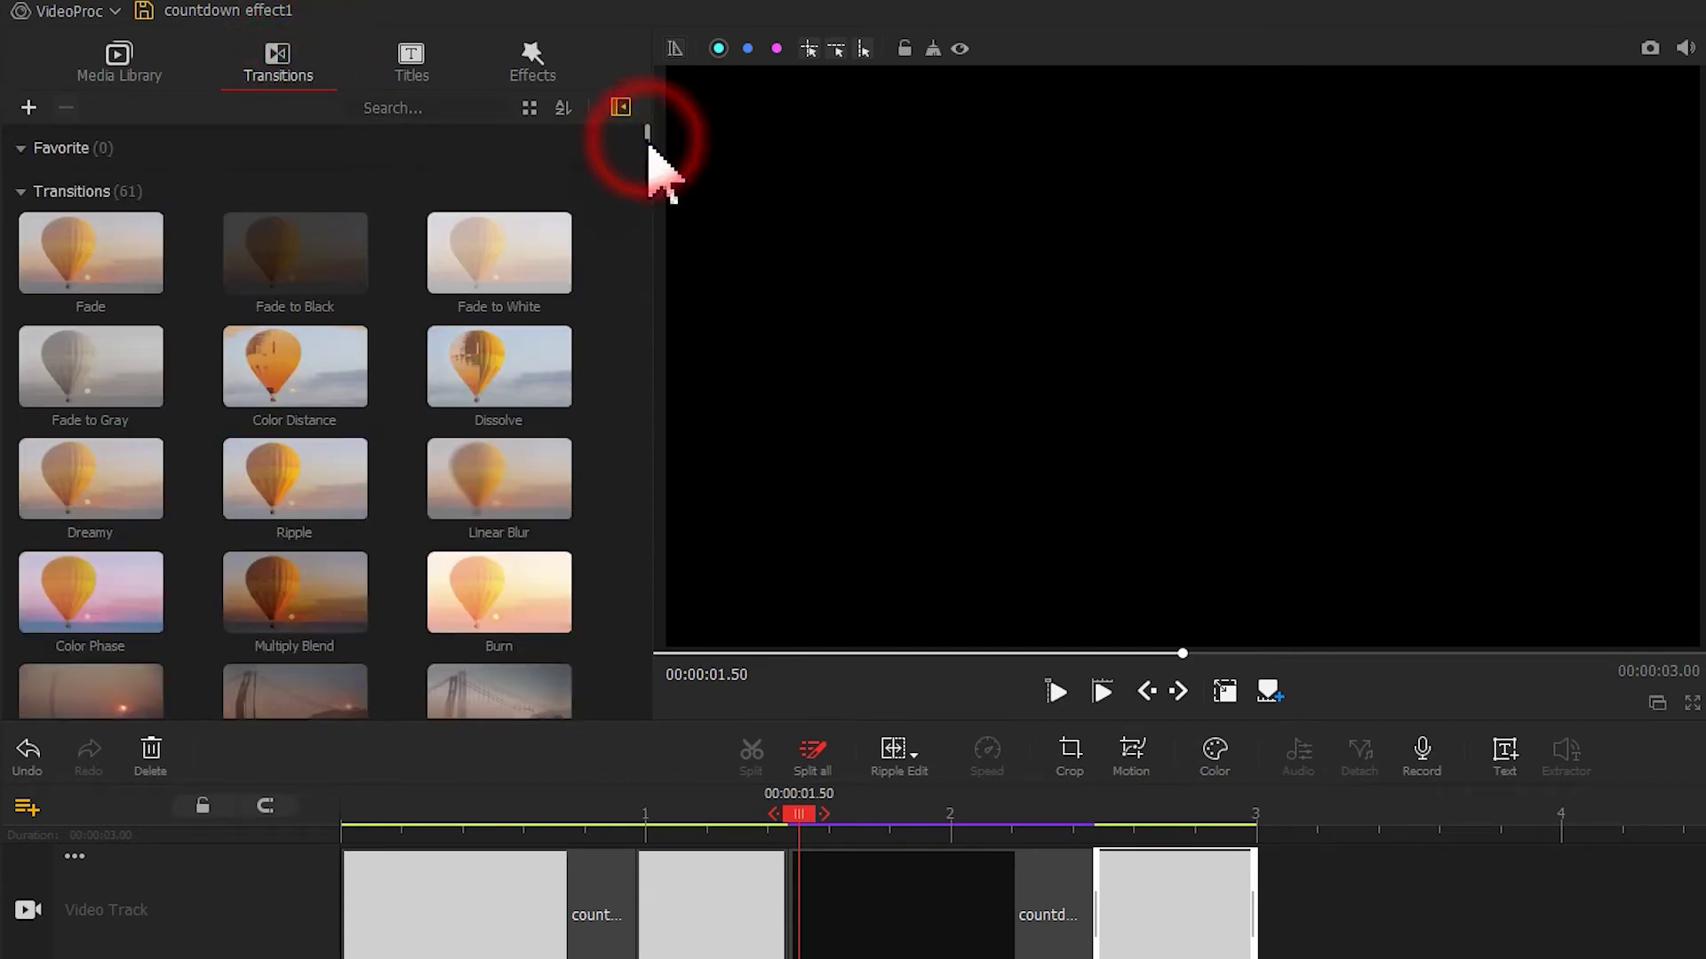
drag(650, 146, 647, 322)
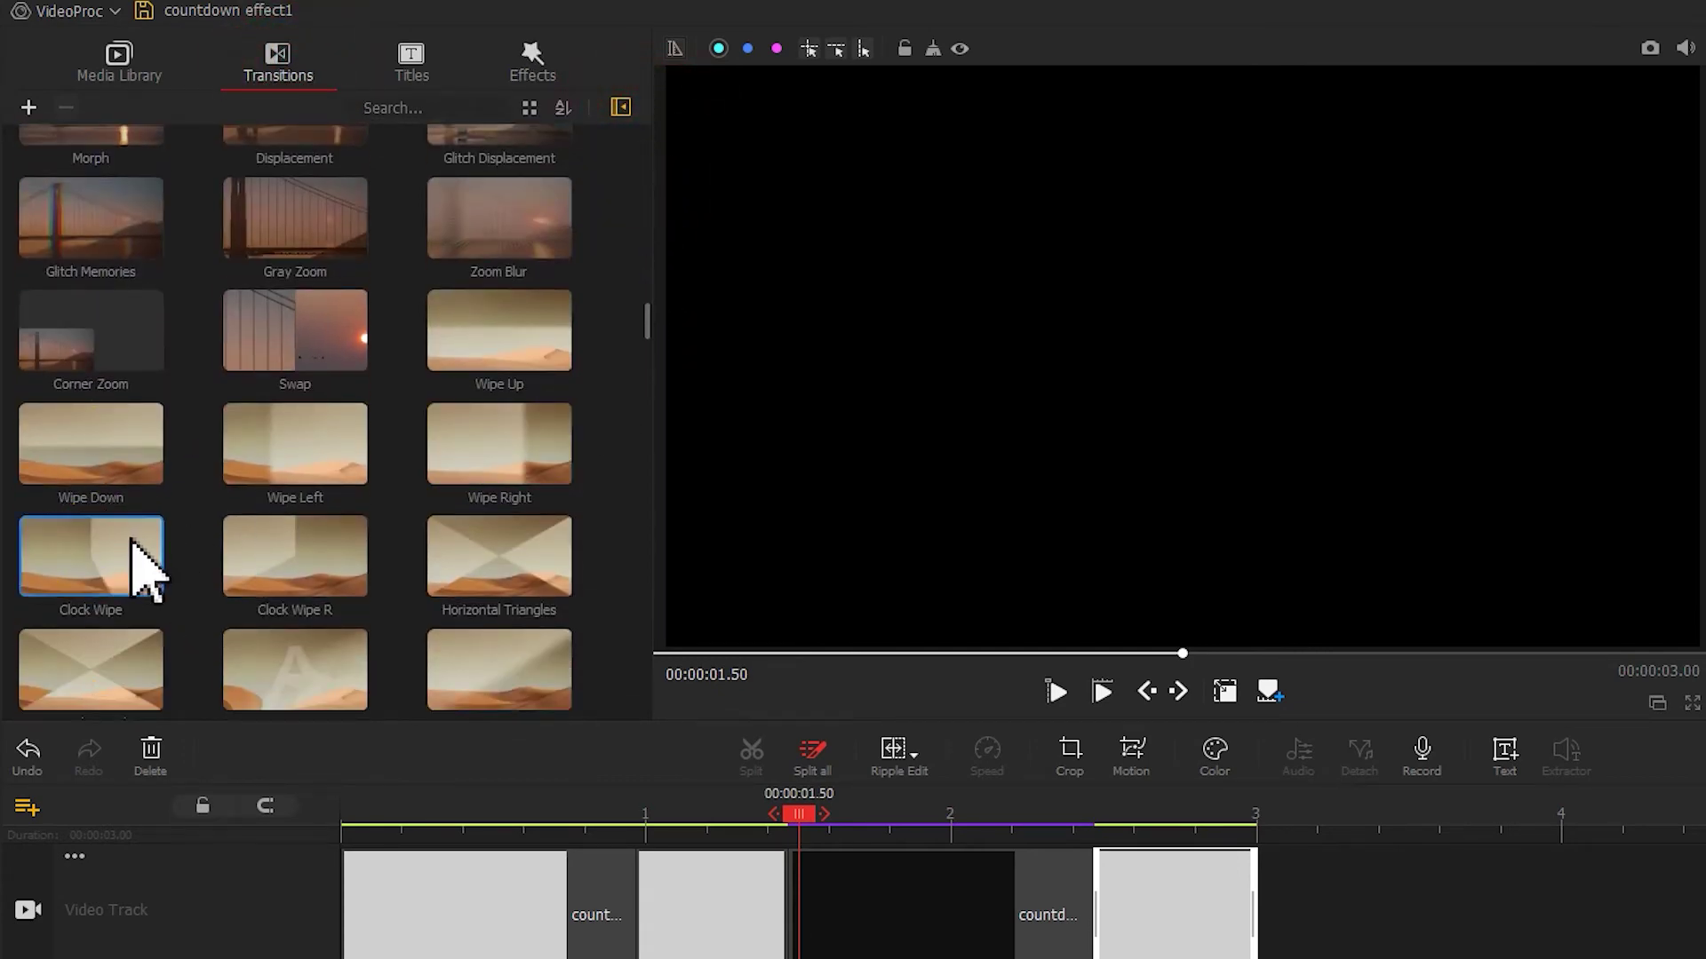
click(133, 545)
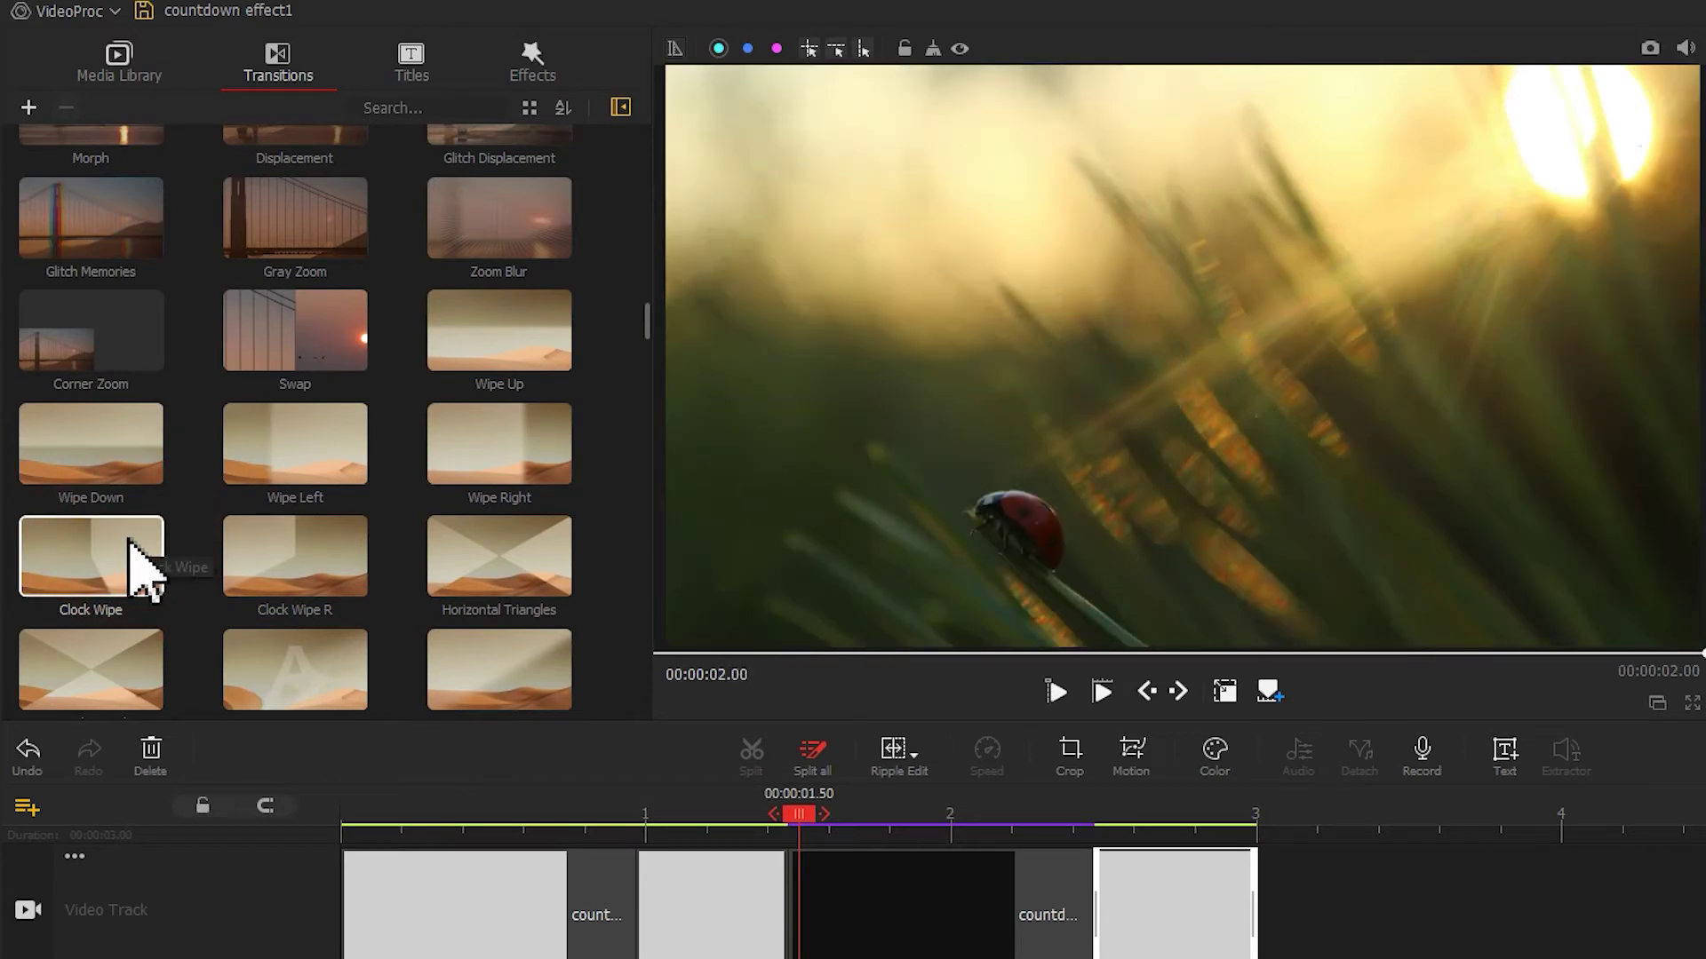
drag(102, 562, 505, 905)
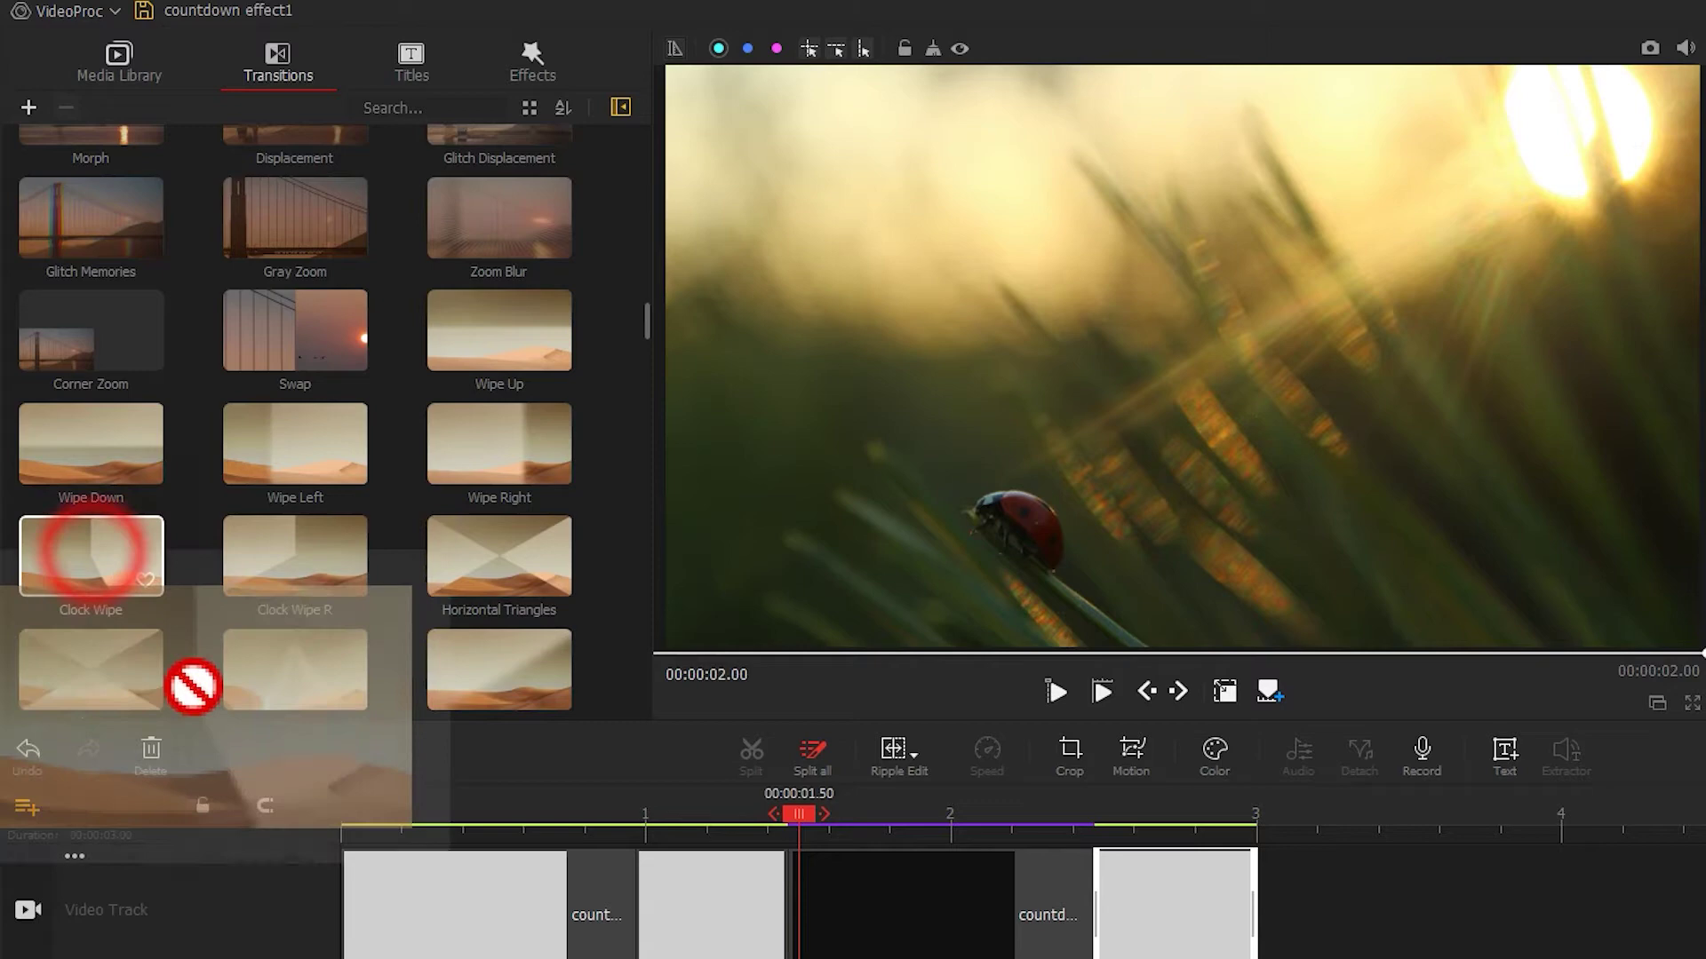
drag(371, 672, 528, 673)
drag(55, 418, 782, 674)
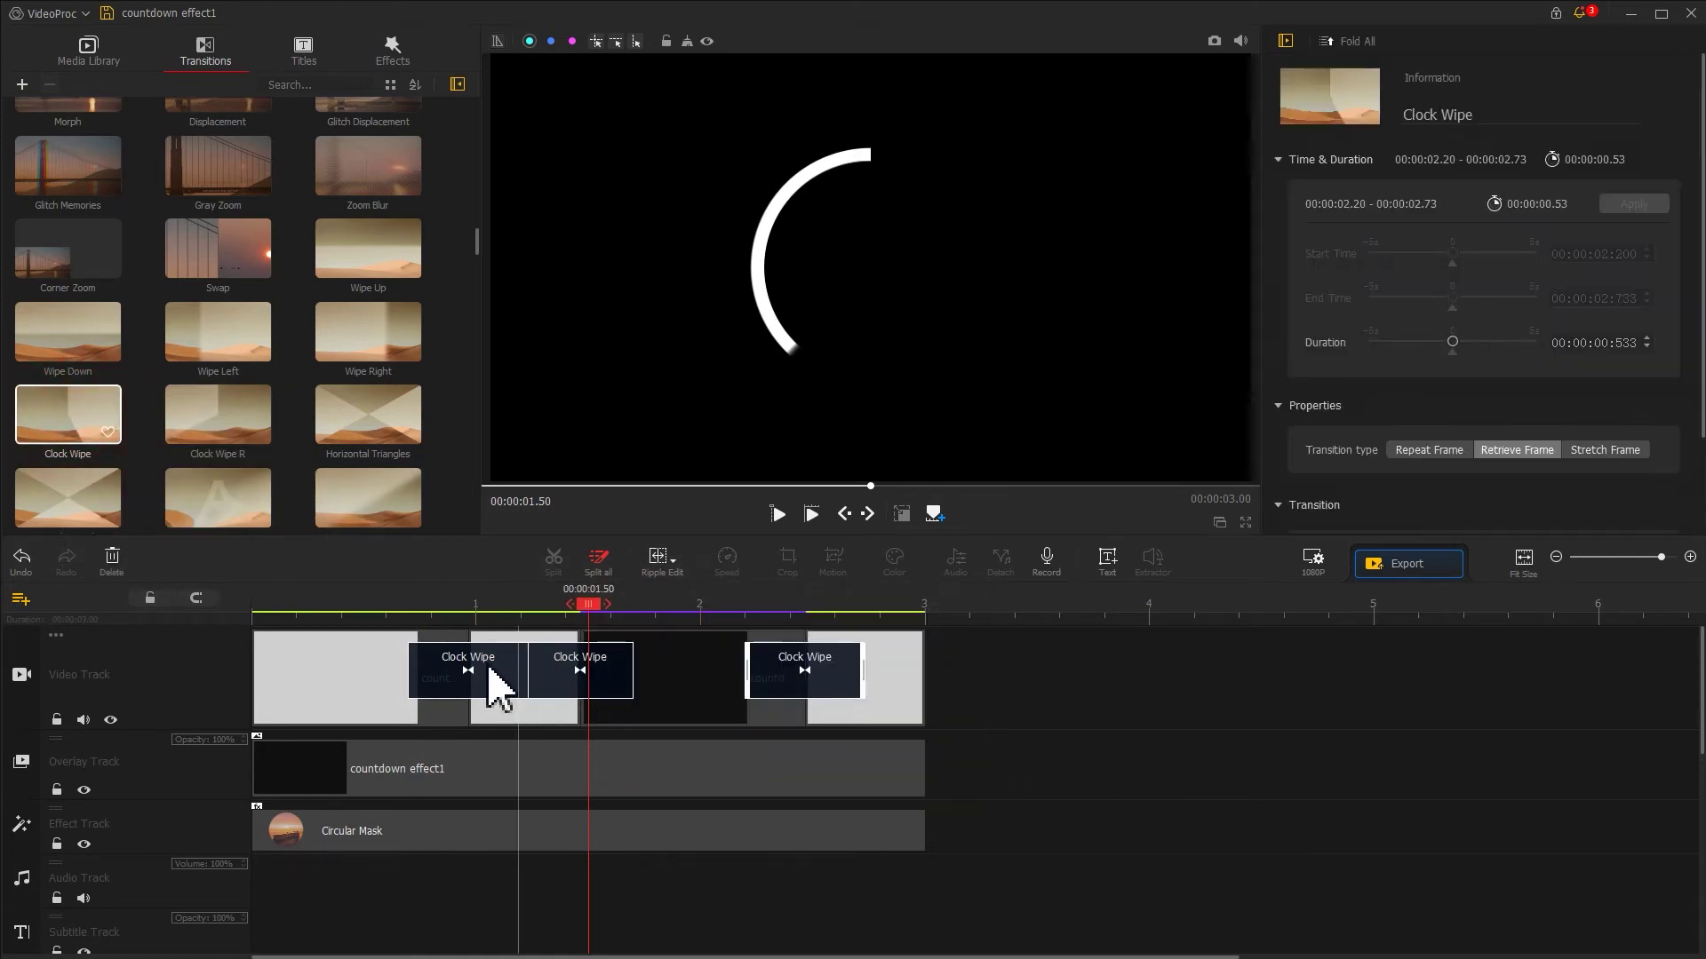
Step: Move the first Clock Wipe to 0:00, stretch it to 0.96 s and the second to 1.00 s, then play back
drag(430, 678, 236, 689)
drag(368, 676, 467, 670)
drag(630, 669, 689, 677)
drag(586, 614, 217, 622)
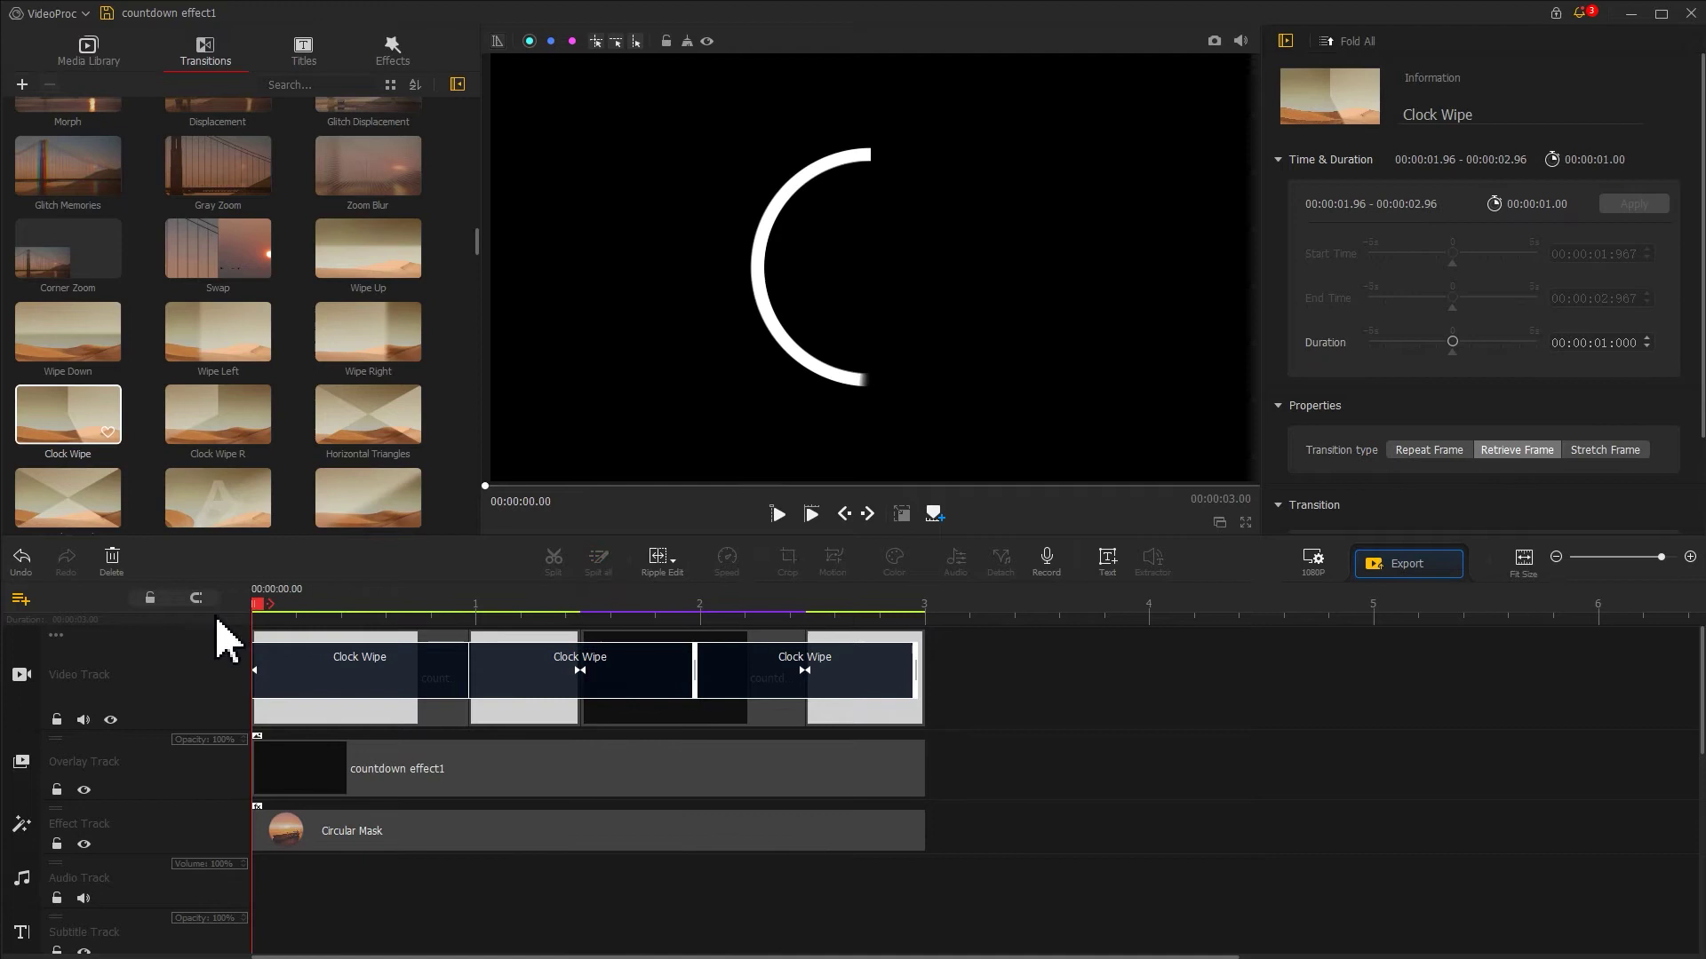
key(space)
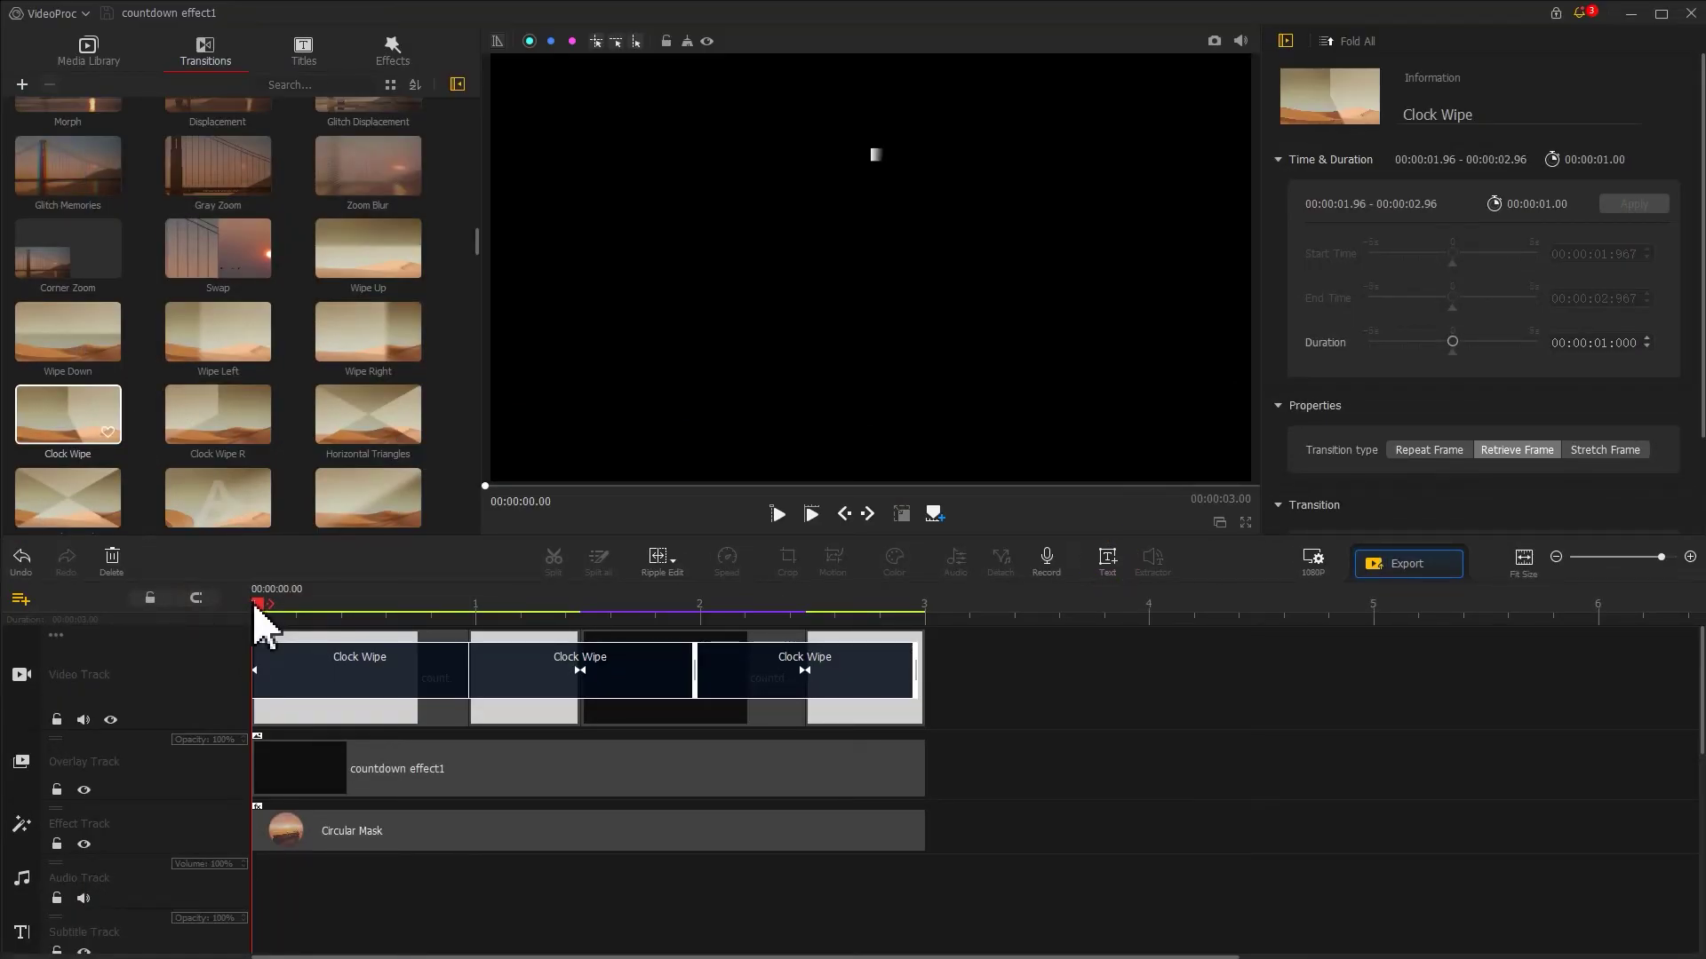
Step: Add a title clip trimmed to 0.96 seconds with its text replaced by '3'
click(1107, 564)
scroll(1106, 808, down, 2)
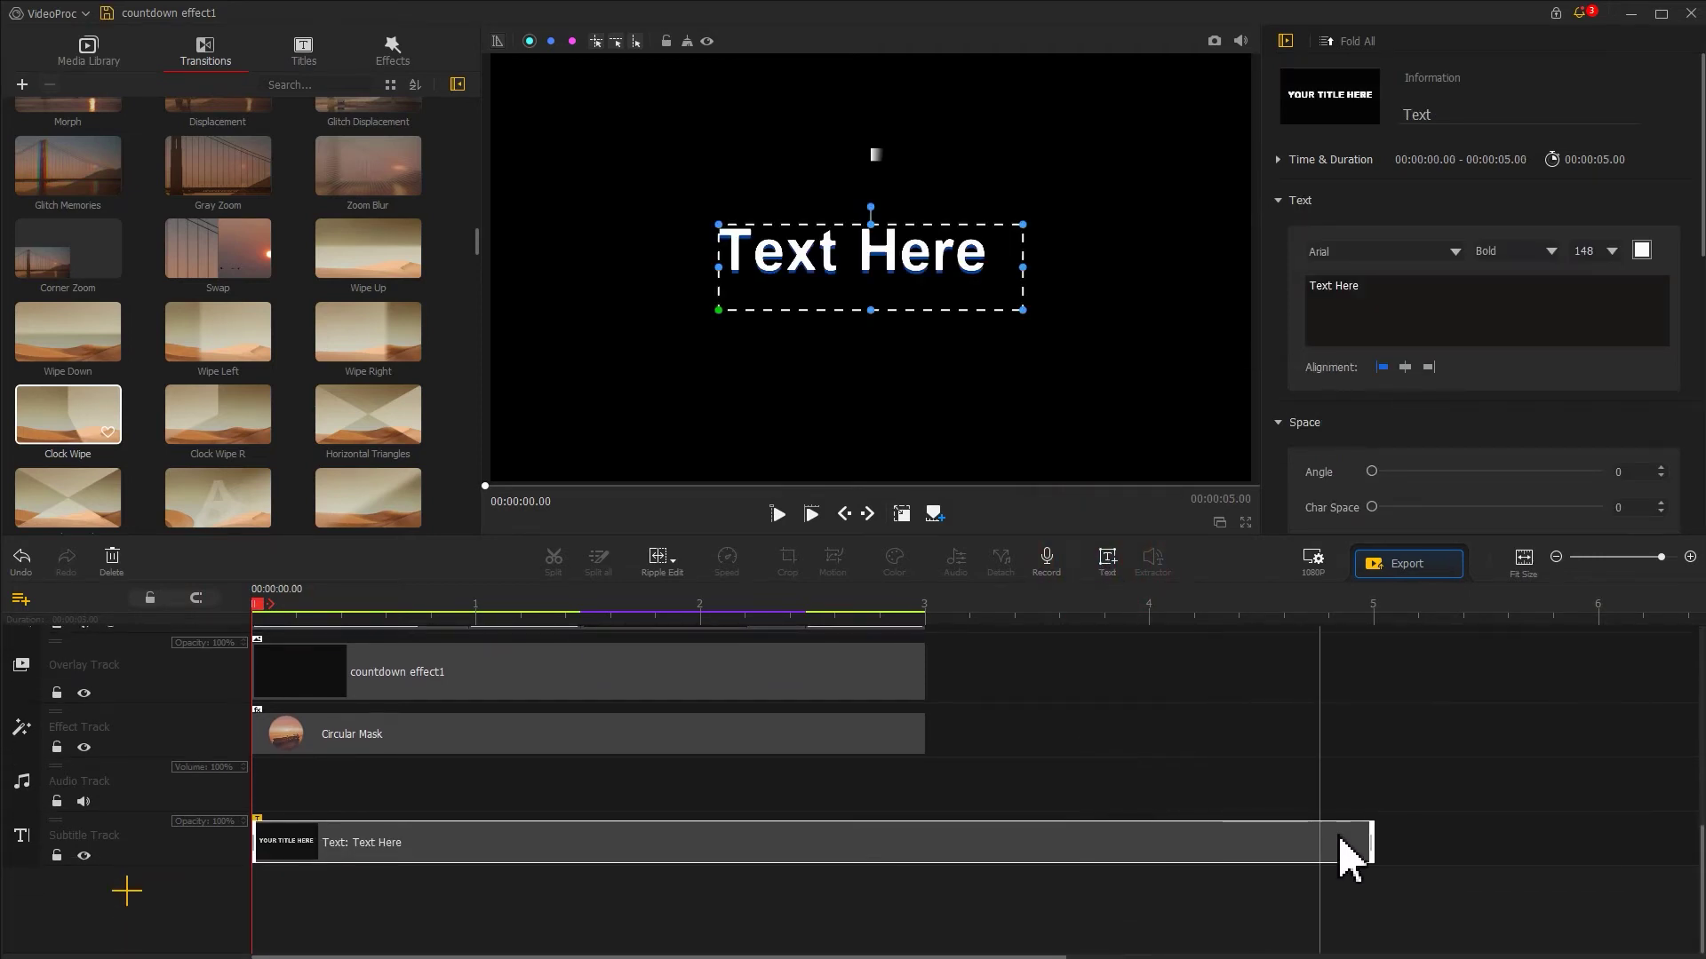
drag(1371, 836, 476, 800)
scroll(477, 800, up, 2)
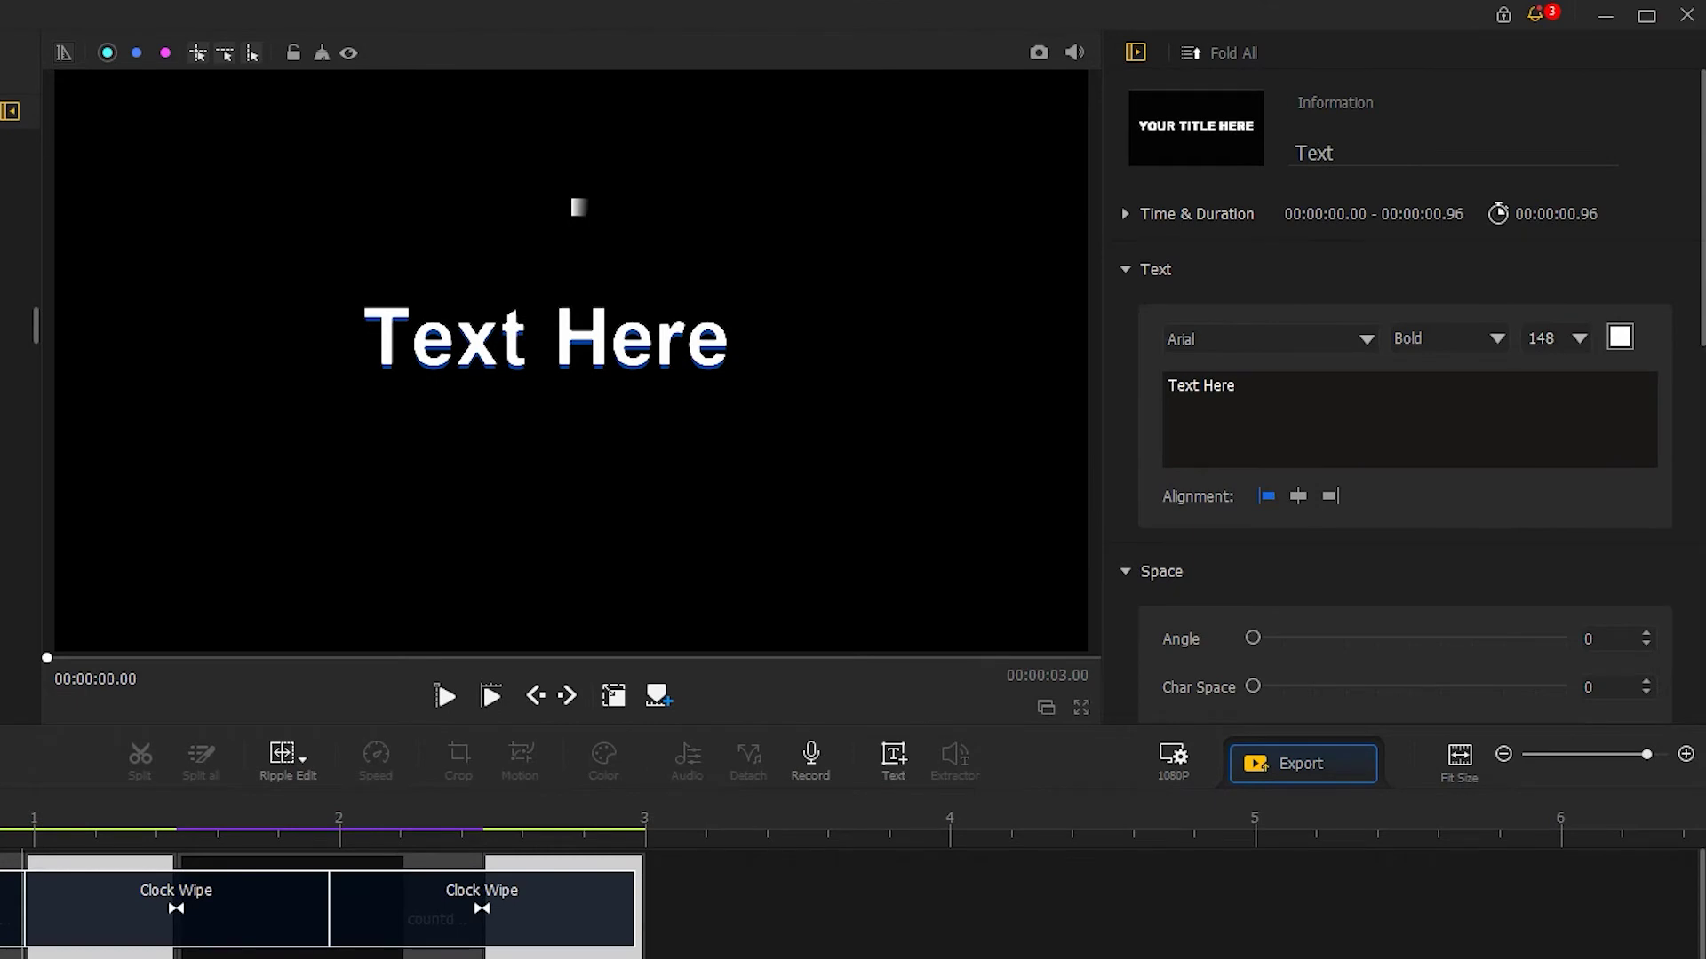
drag(1268, 385, 1154, 392)
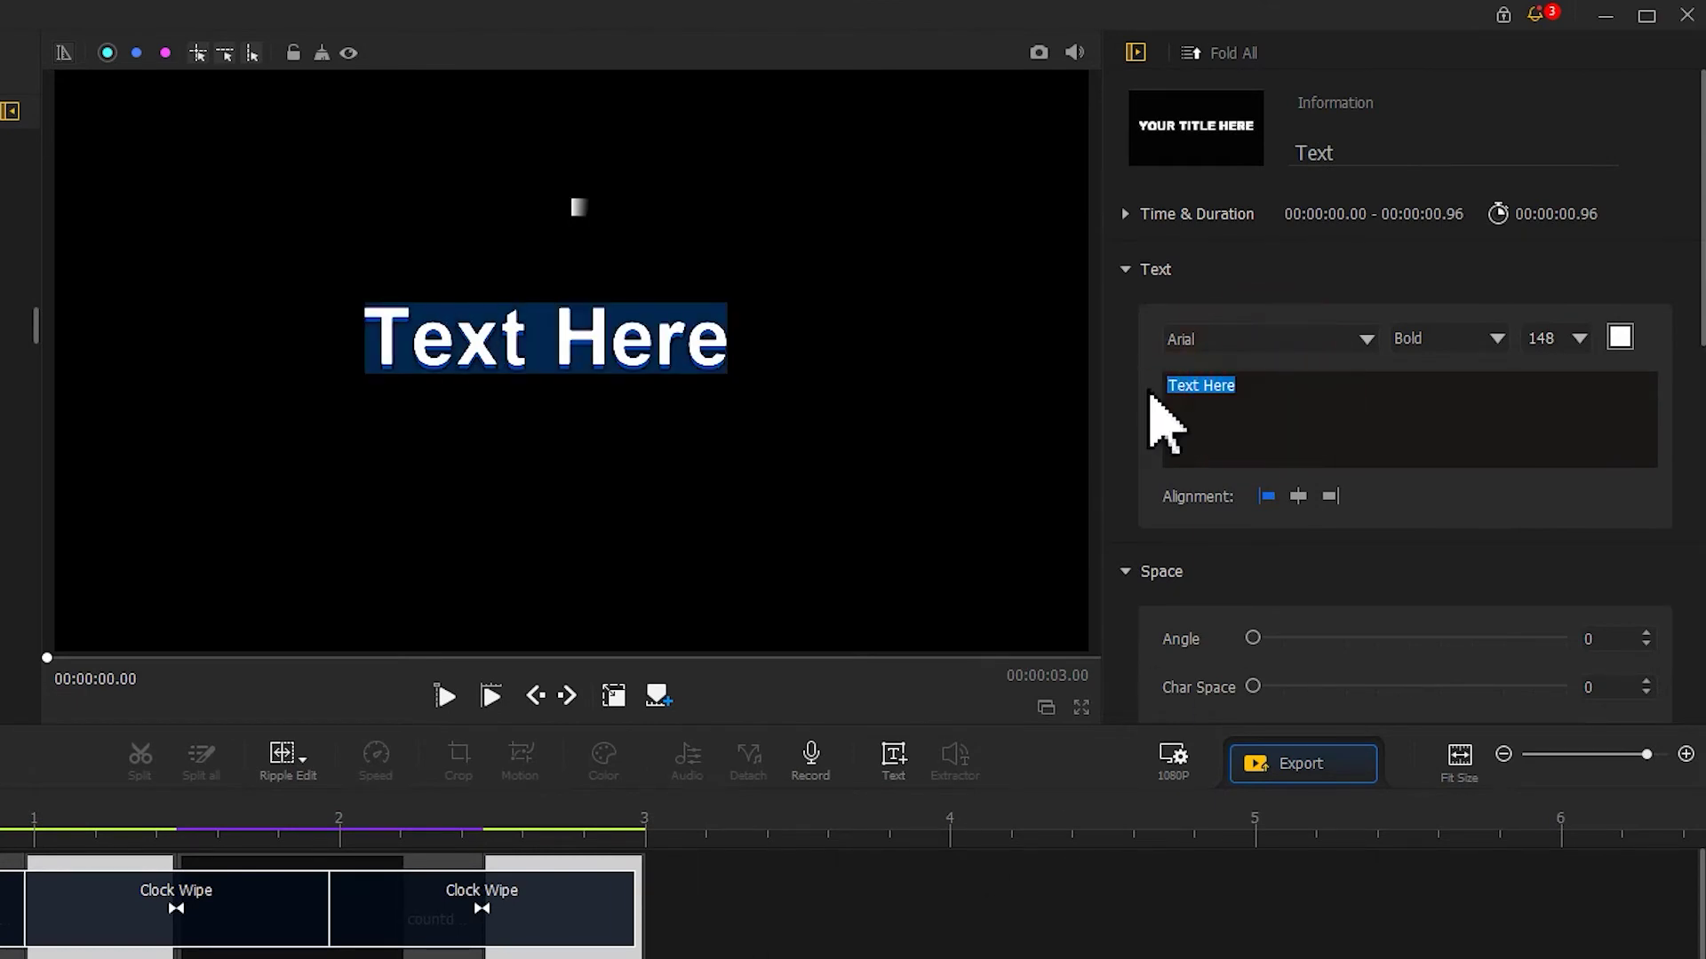
text(3)
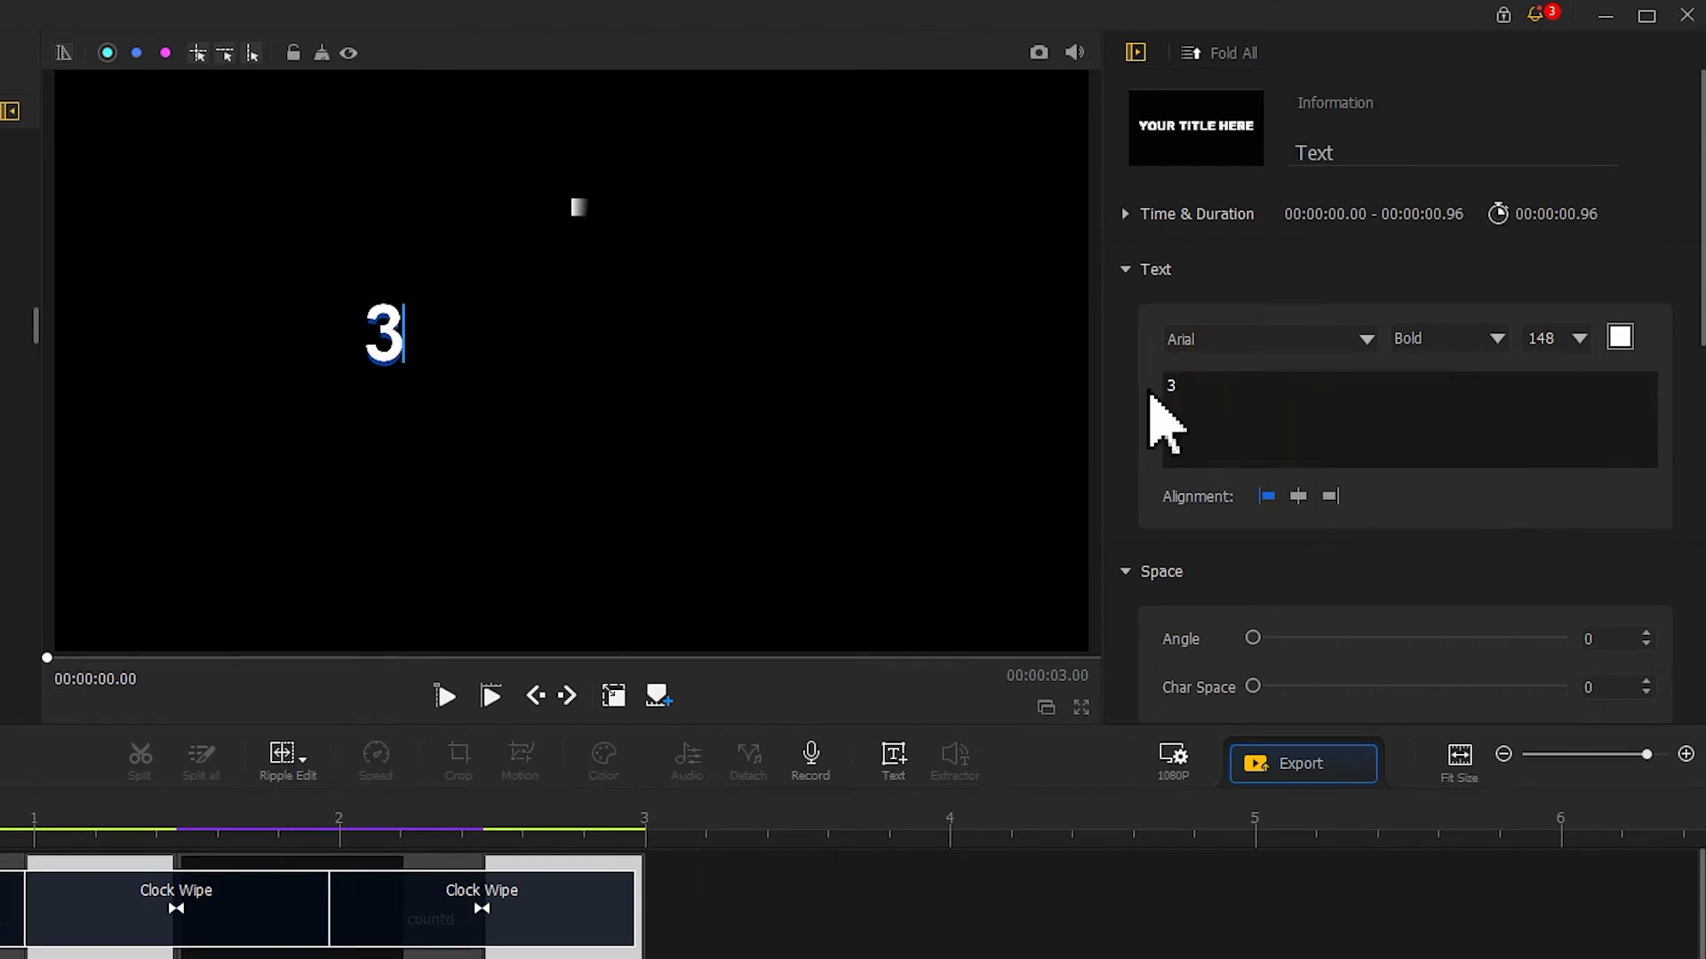
Step: Set the '3' to font size 300 and its Text Shadow Offset to 0
double_click(1561, 339)
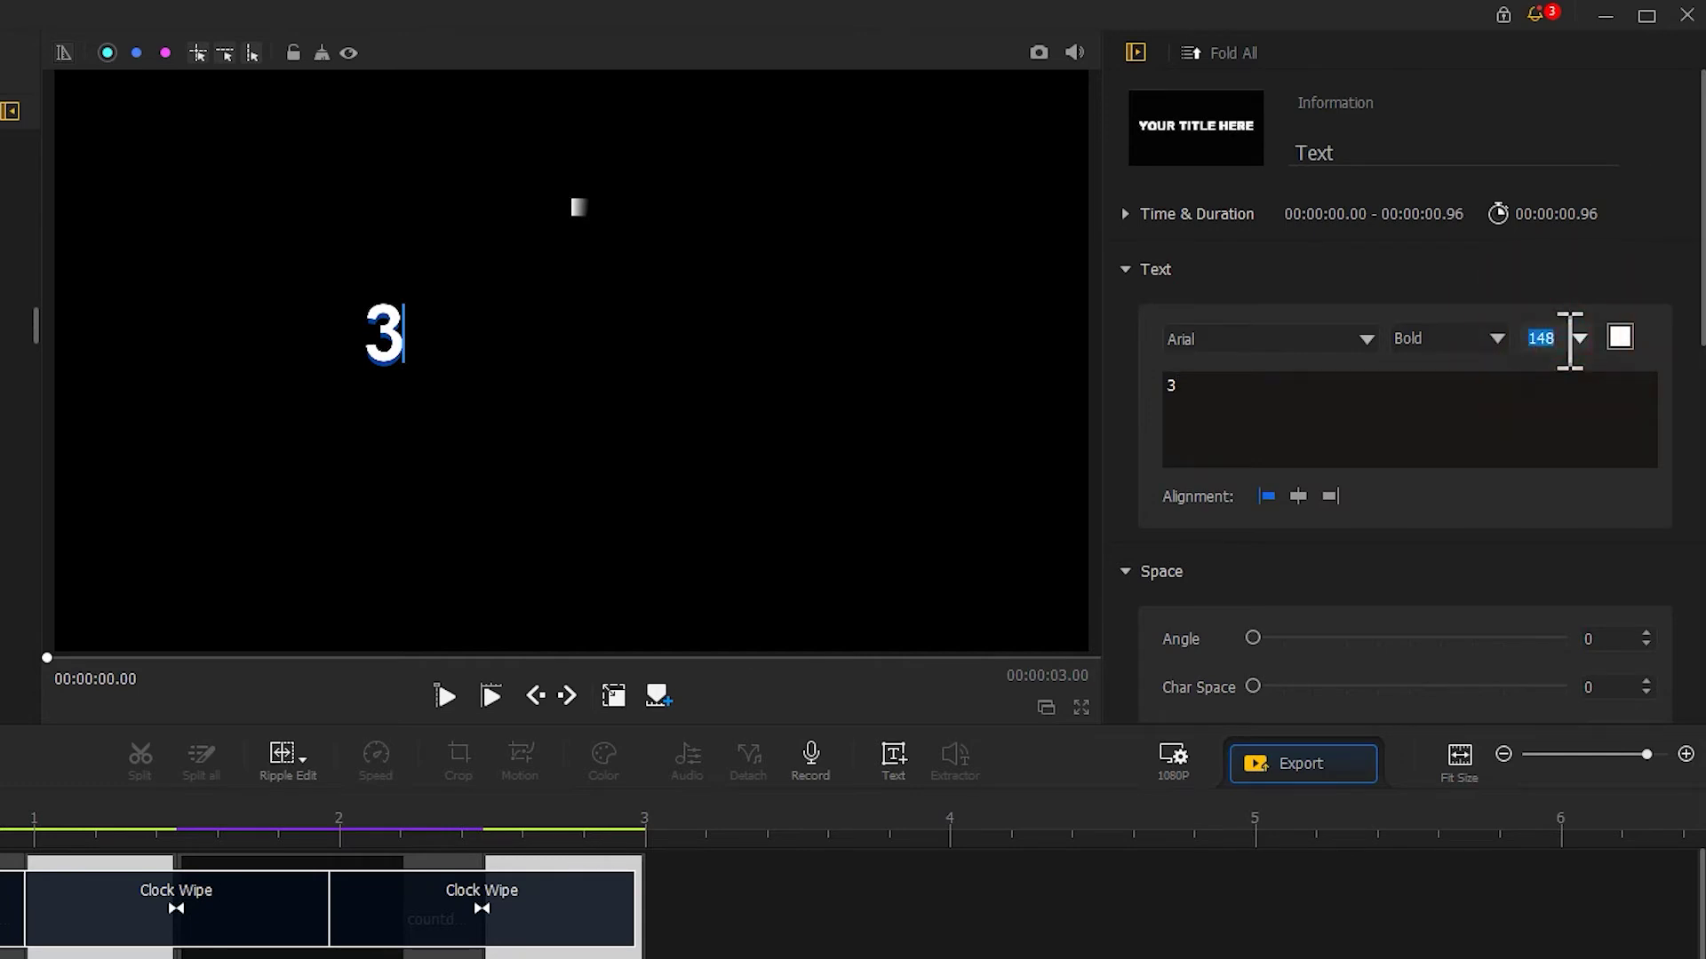
text(300)
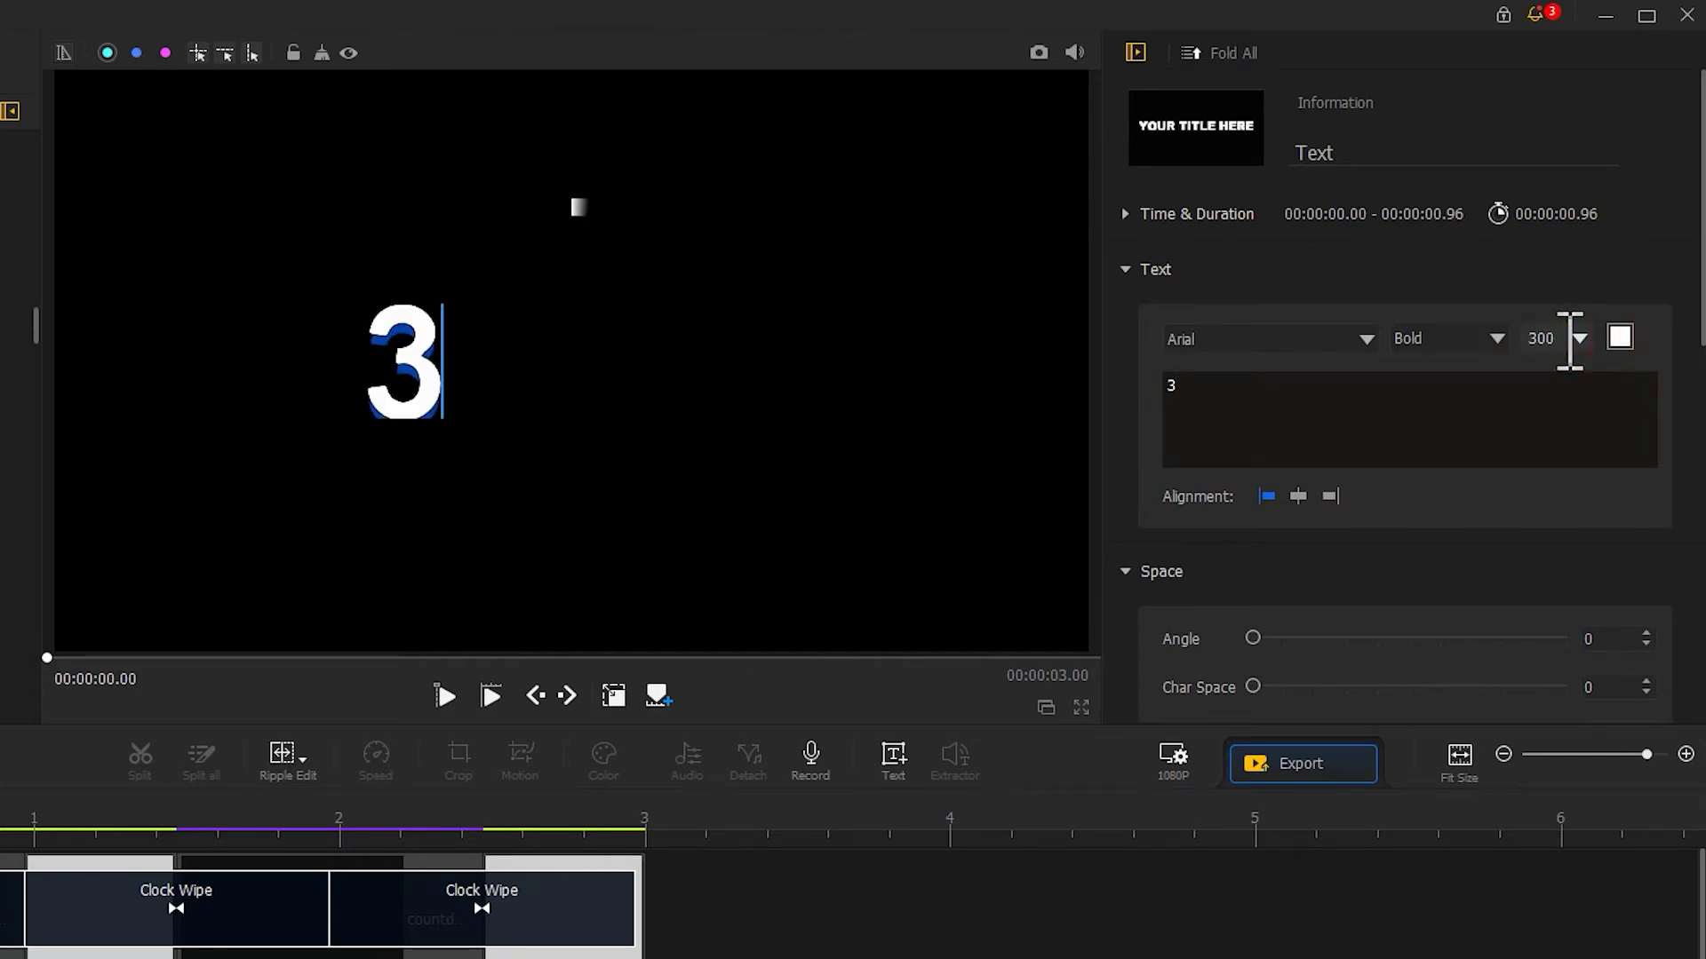
scroll(1403, 400, down, 5)
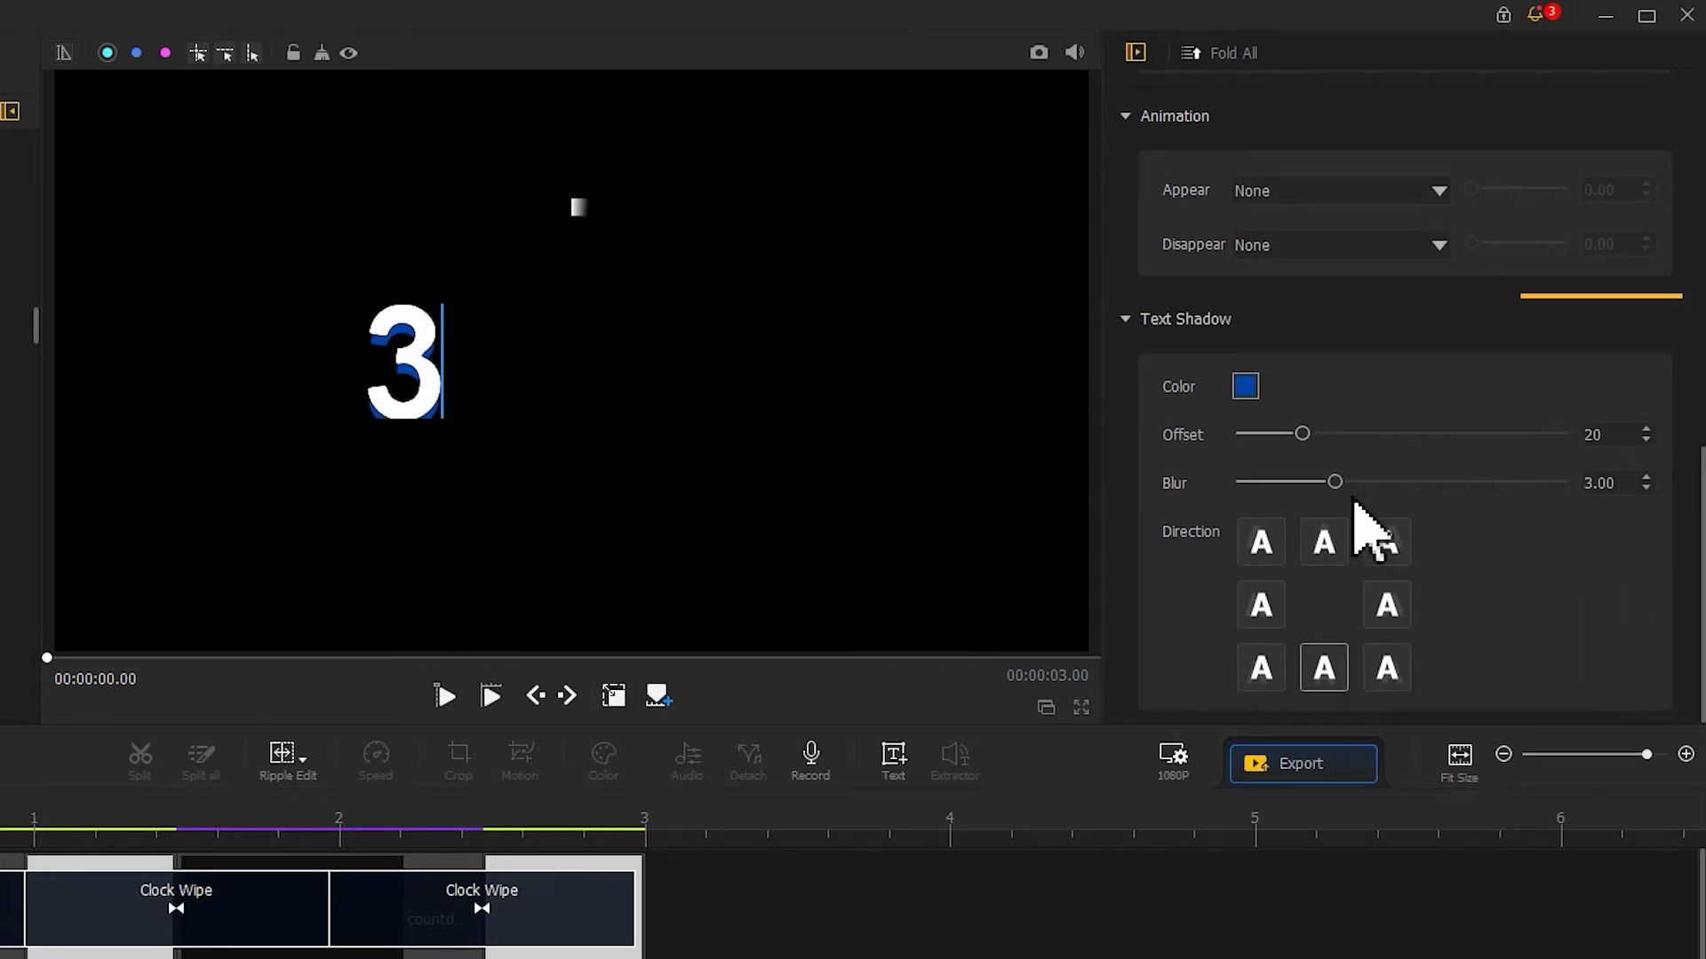
drag(1302, 434, 1213, 448)
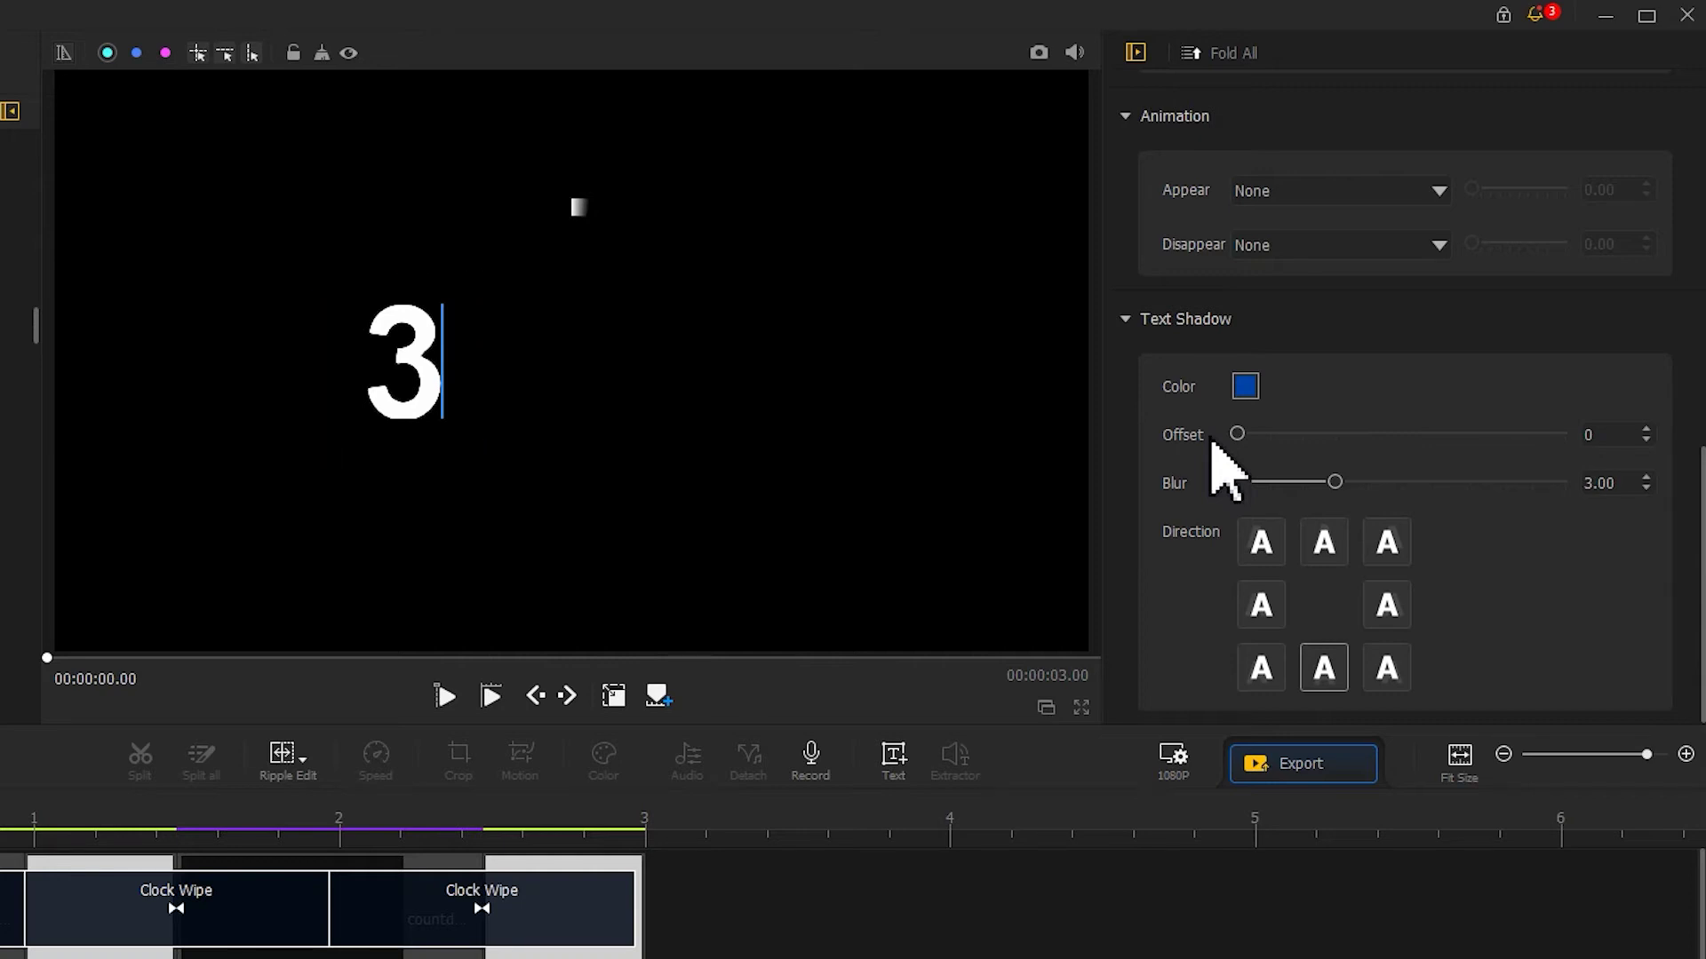
Step: Turn on rulers and guides, then drag the 3 title to the frame's centre crosshair
click(64, 55)
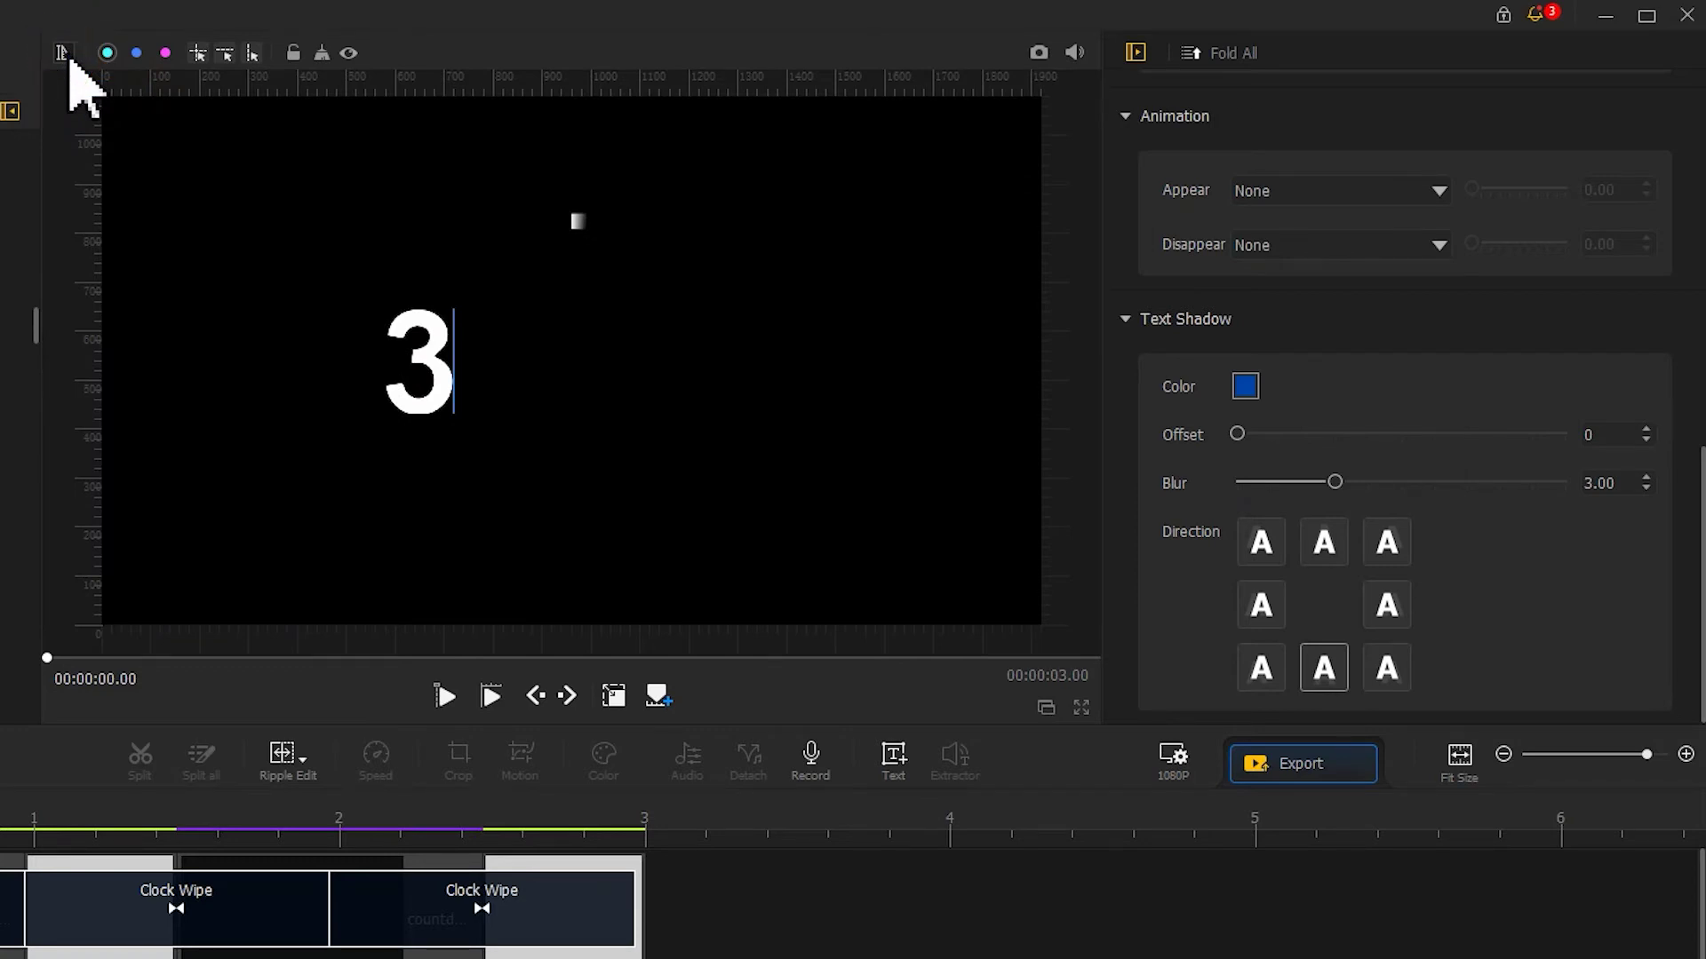
click(197, 53)
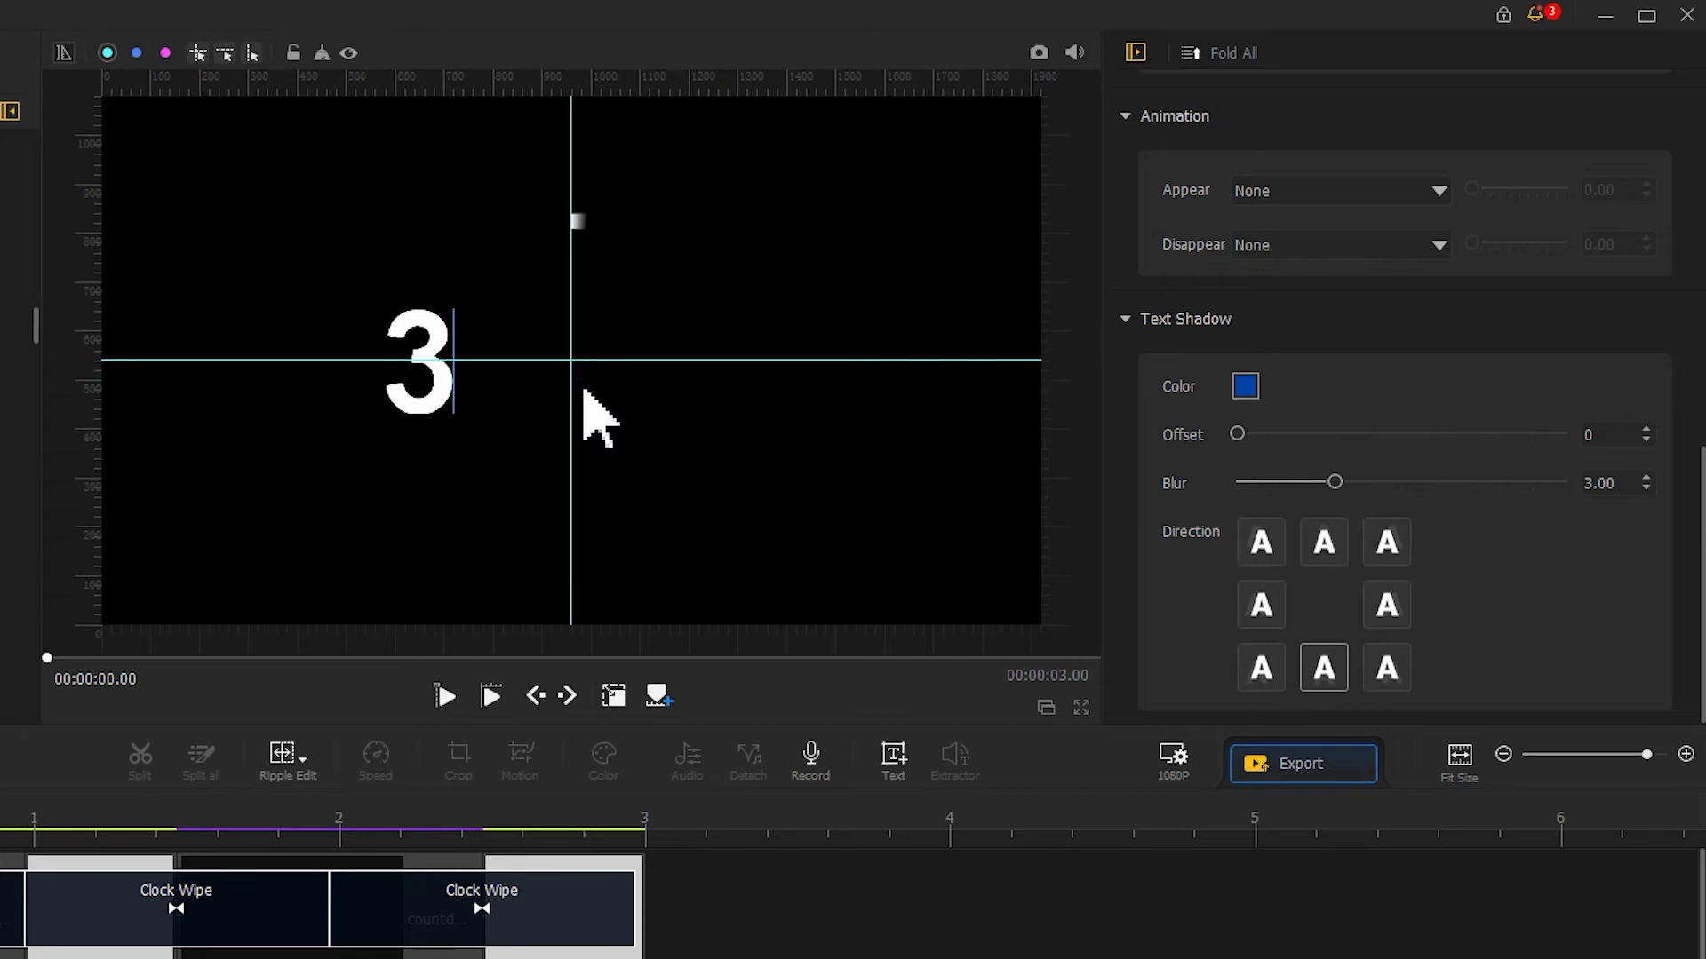
click(613, 697)
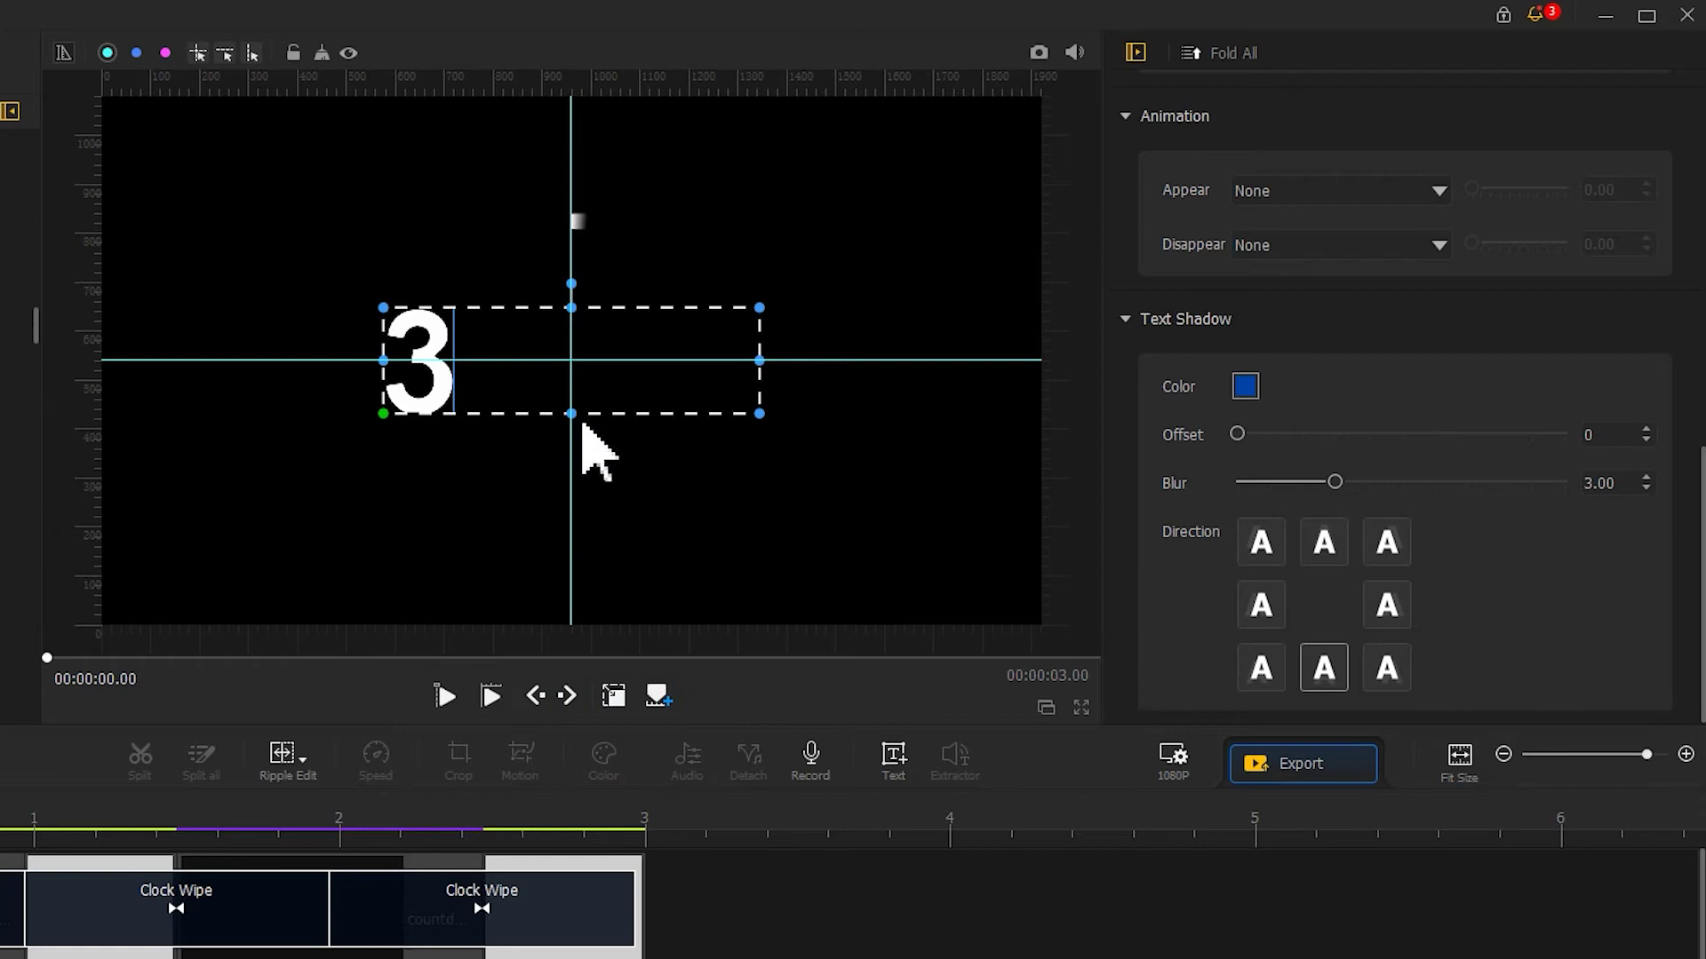
click(570, 417)
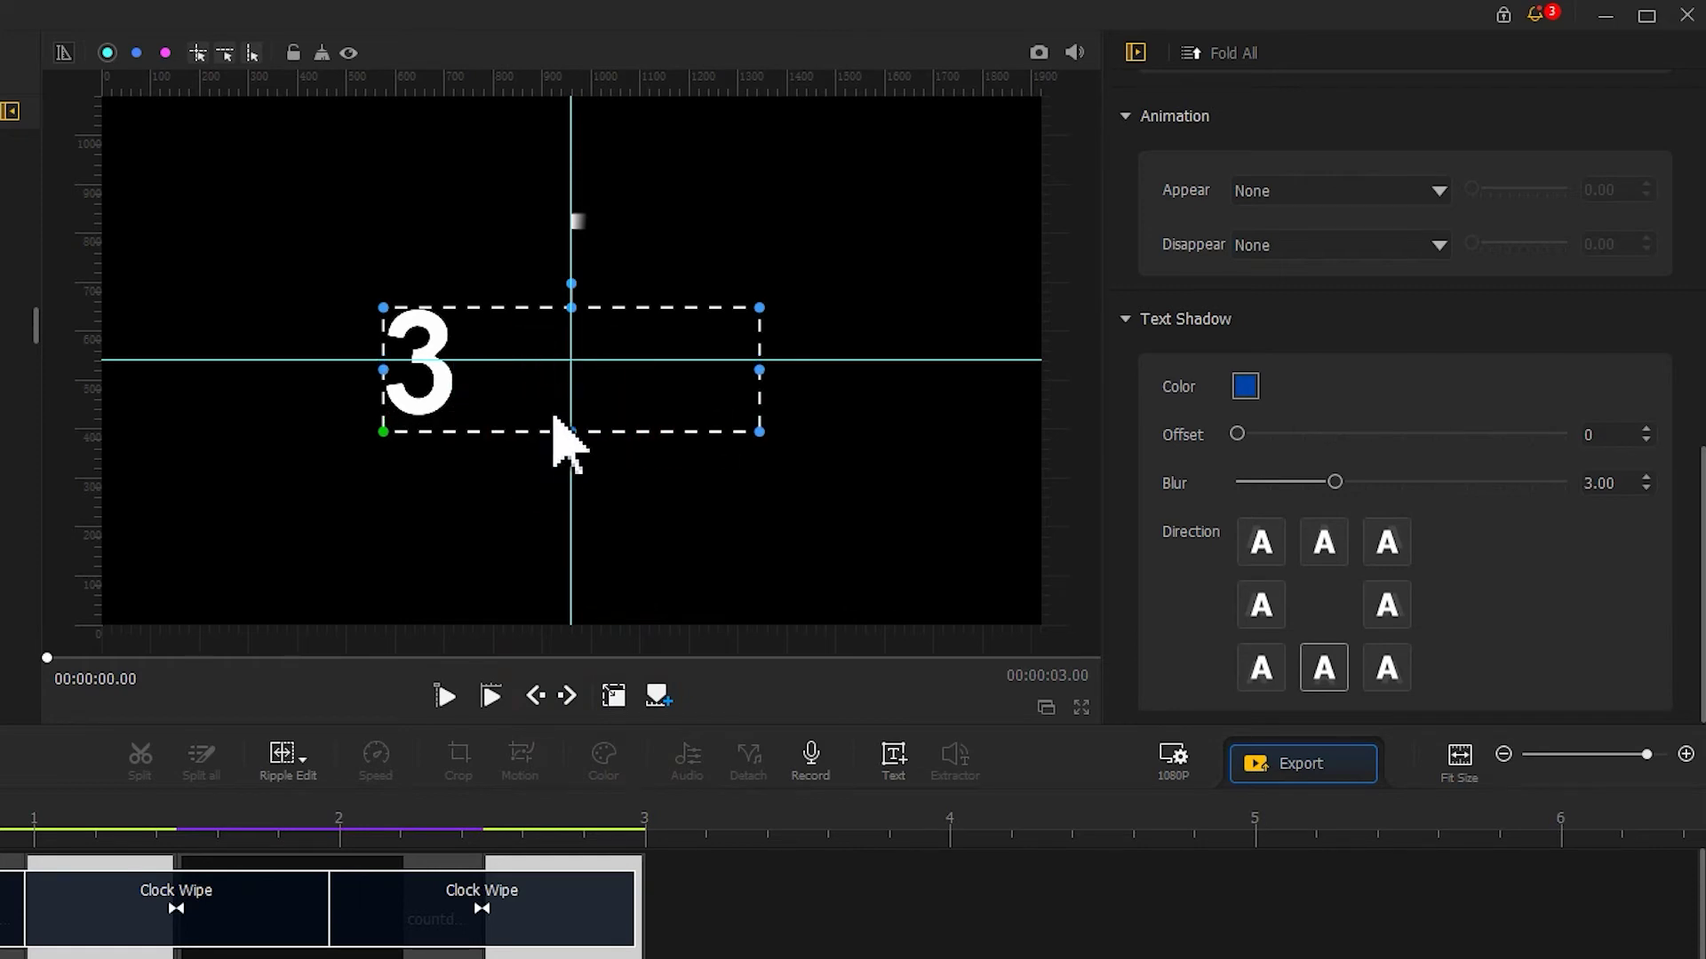
drag(515, 388, 658, 395)
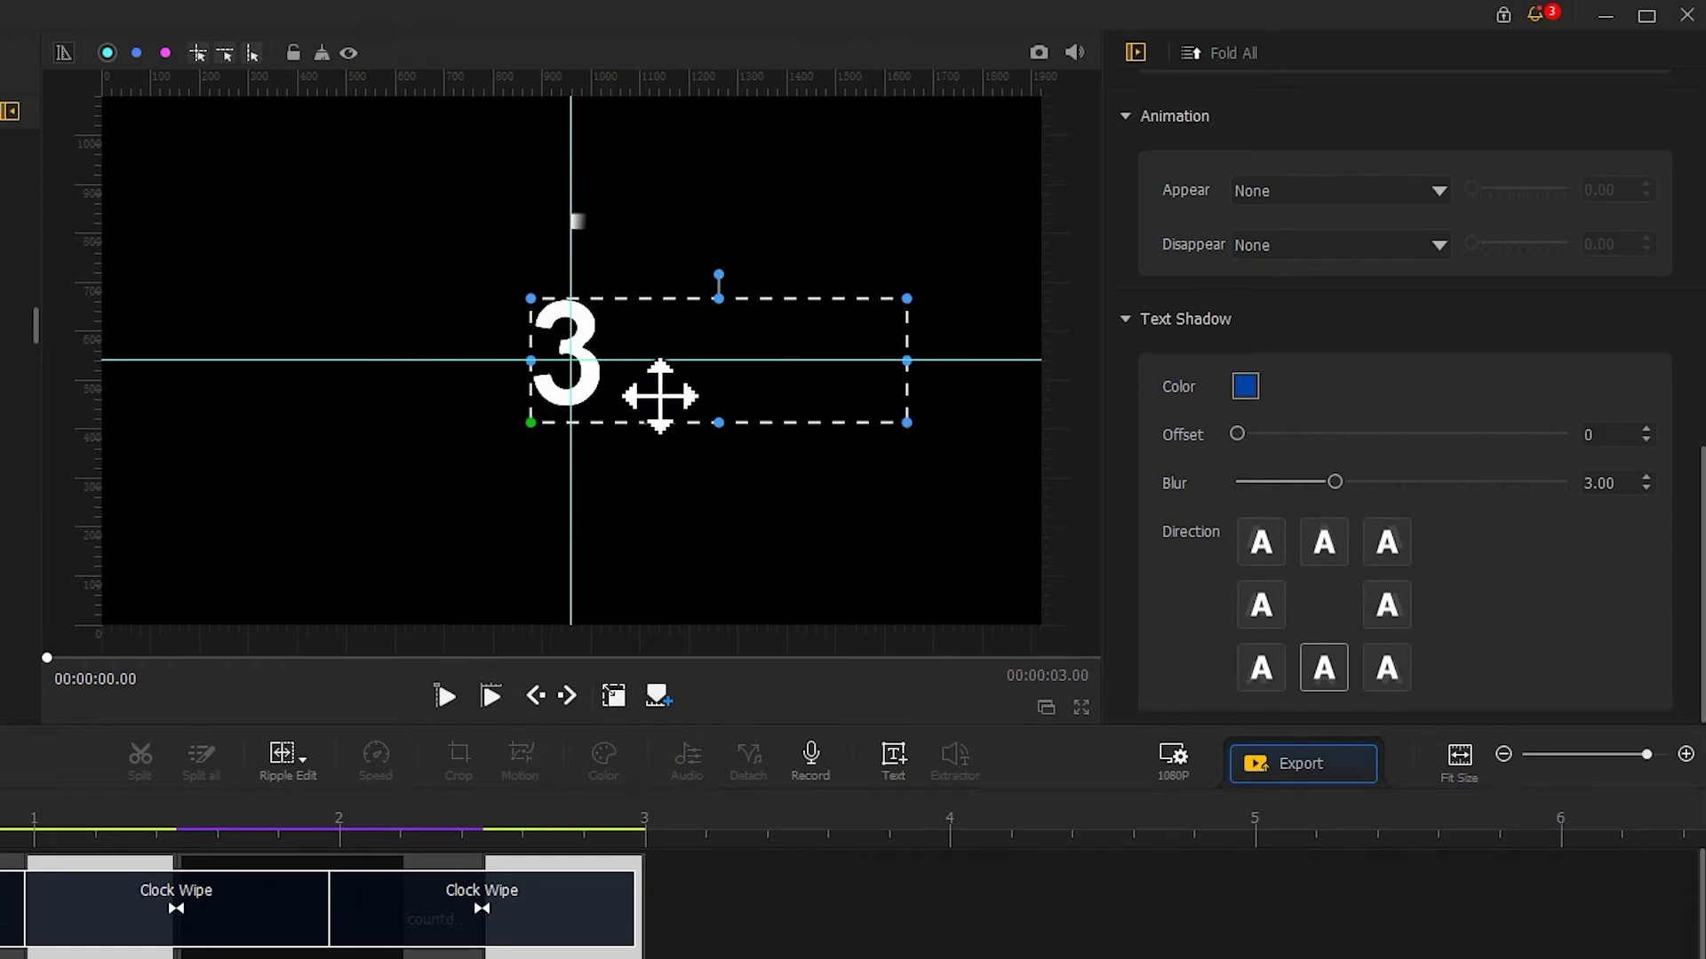
Step: Hide the guides and copy the 3 title clip with Ctrl+C
click(611, 698)
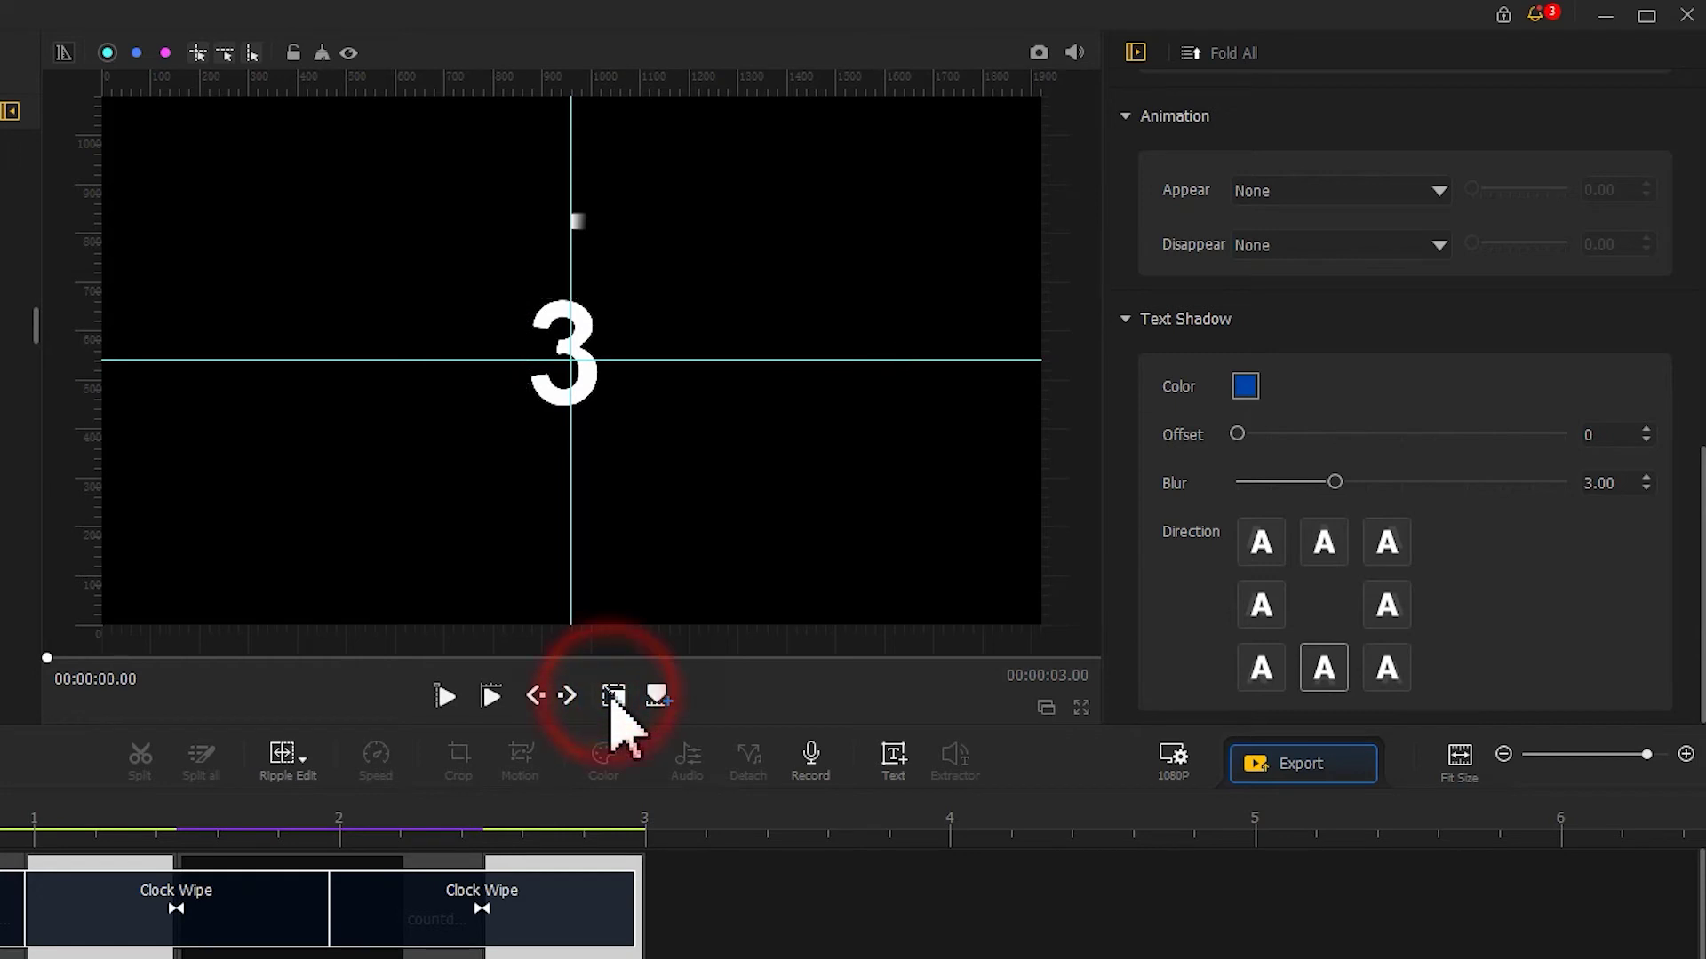
click(349, 53)
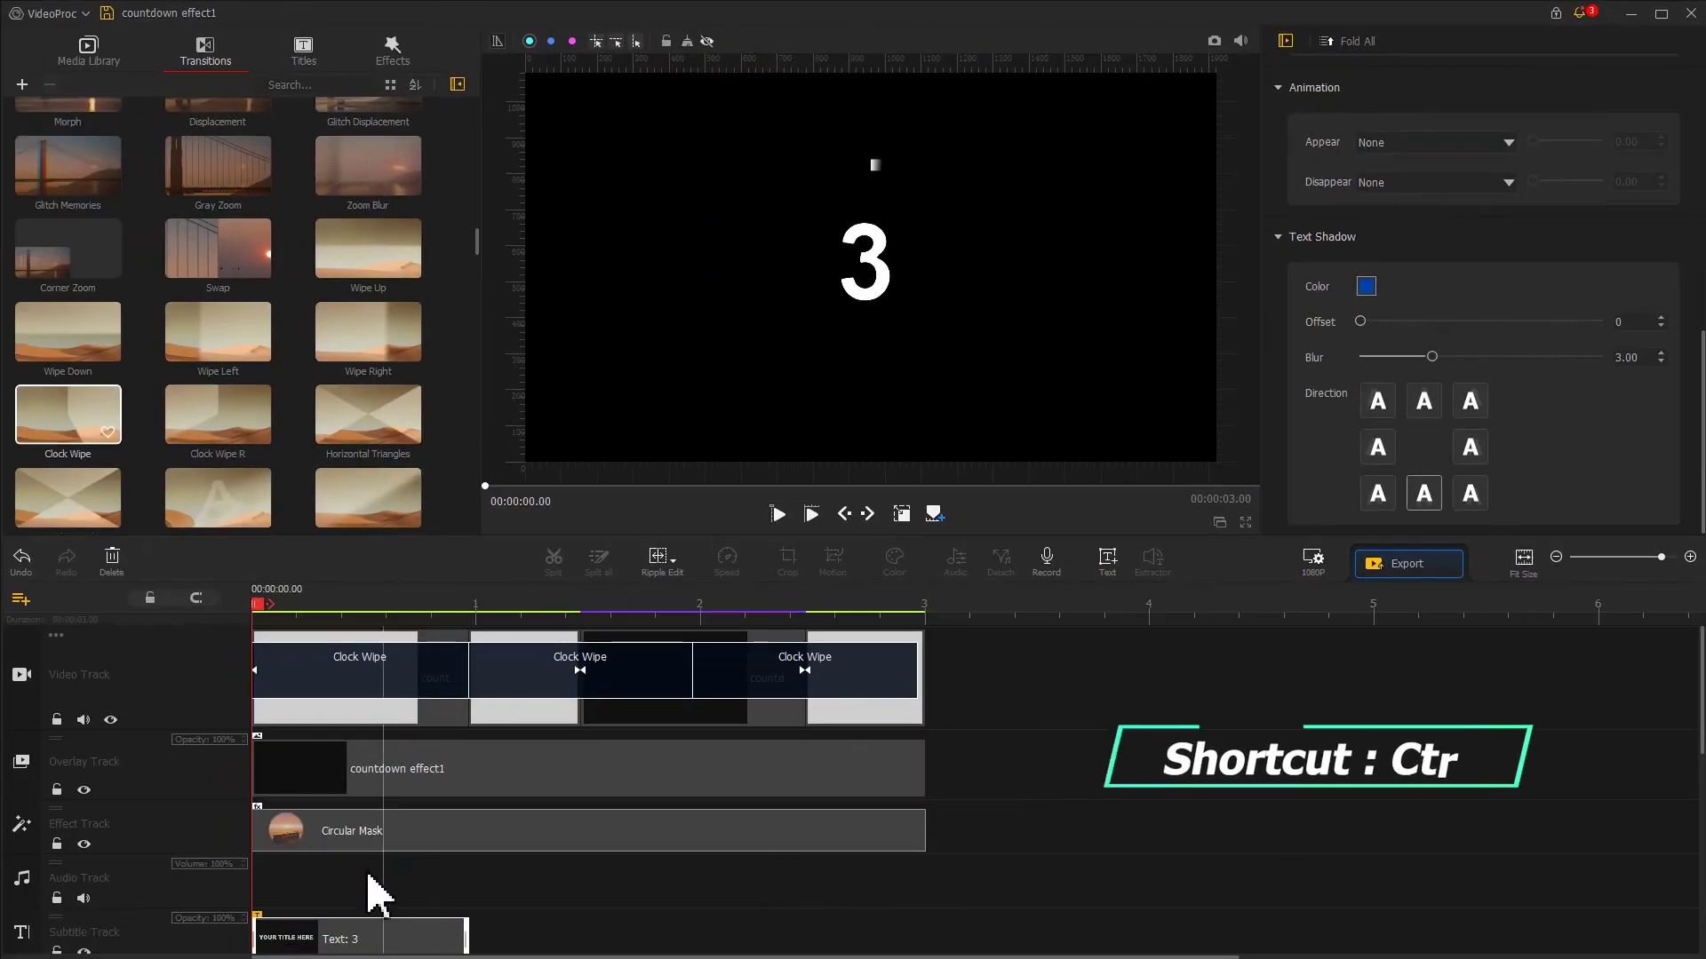
click(338, 939)
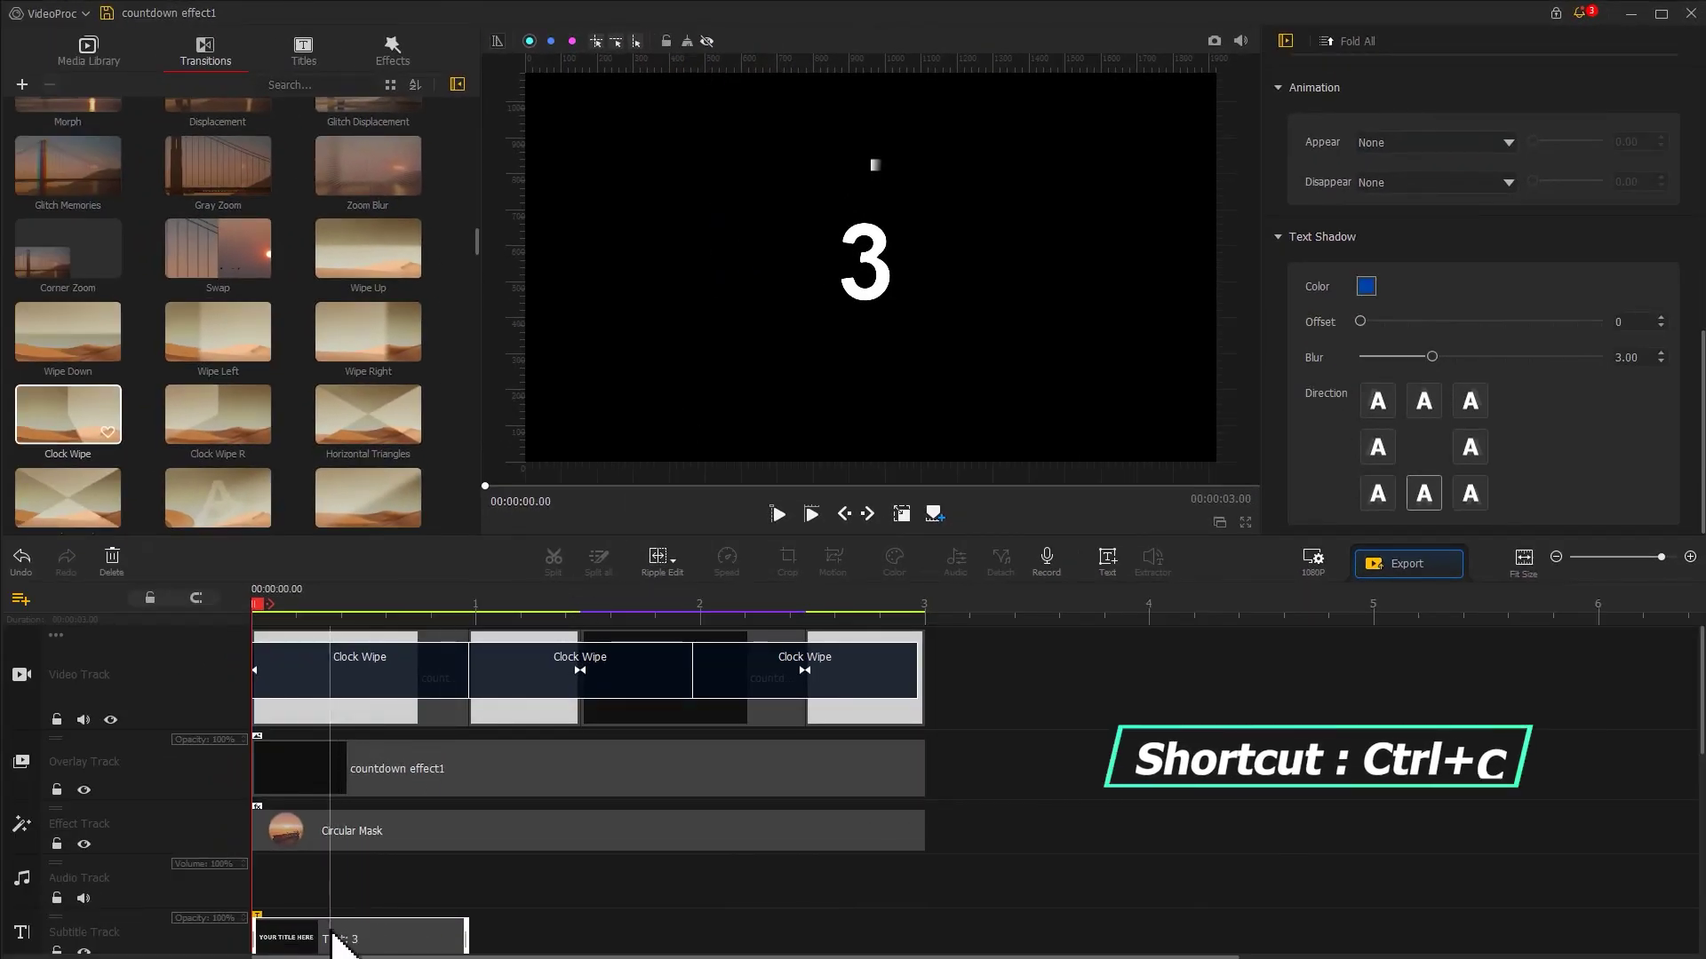
Step: Paste copies of the 3 title at 0.96 s and 1.96 s, extending them to meet and reach 3 s
click(469, 605)
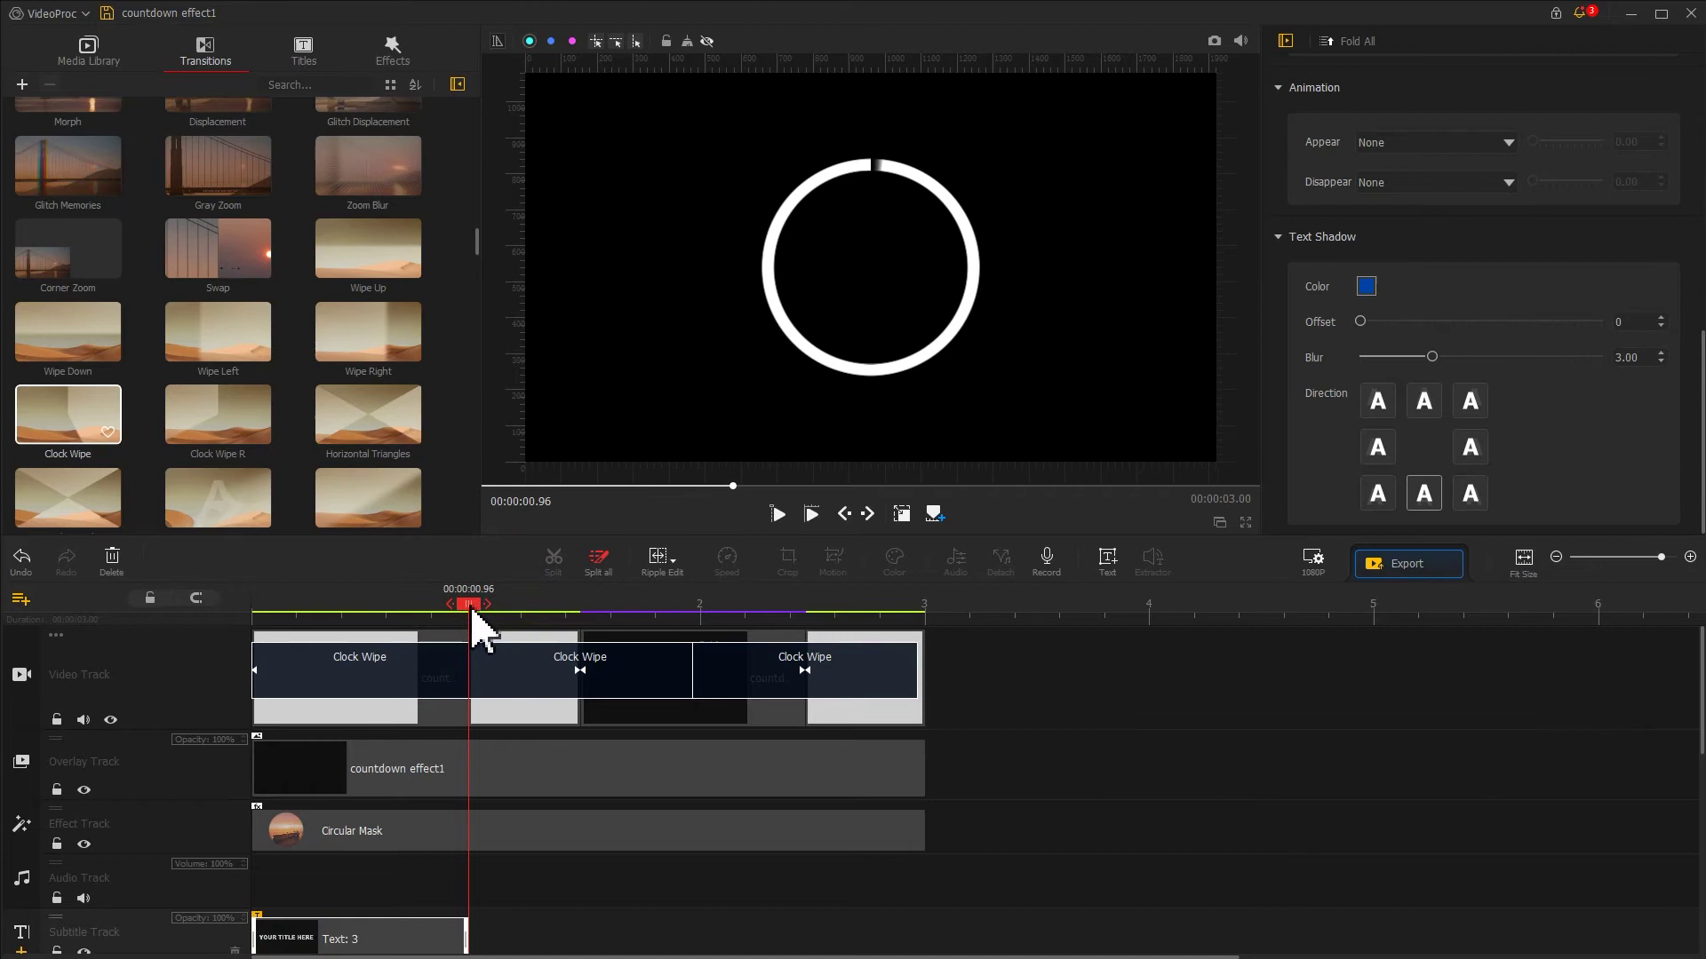
scroll(464, 791, down, 2)
key(ctrl+v)
click(489, 605)
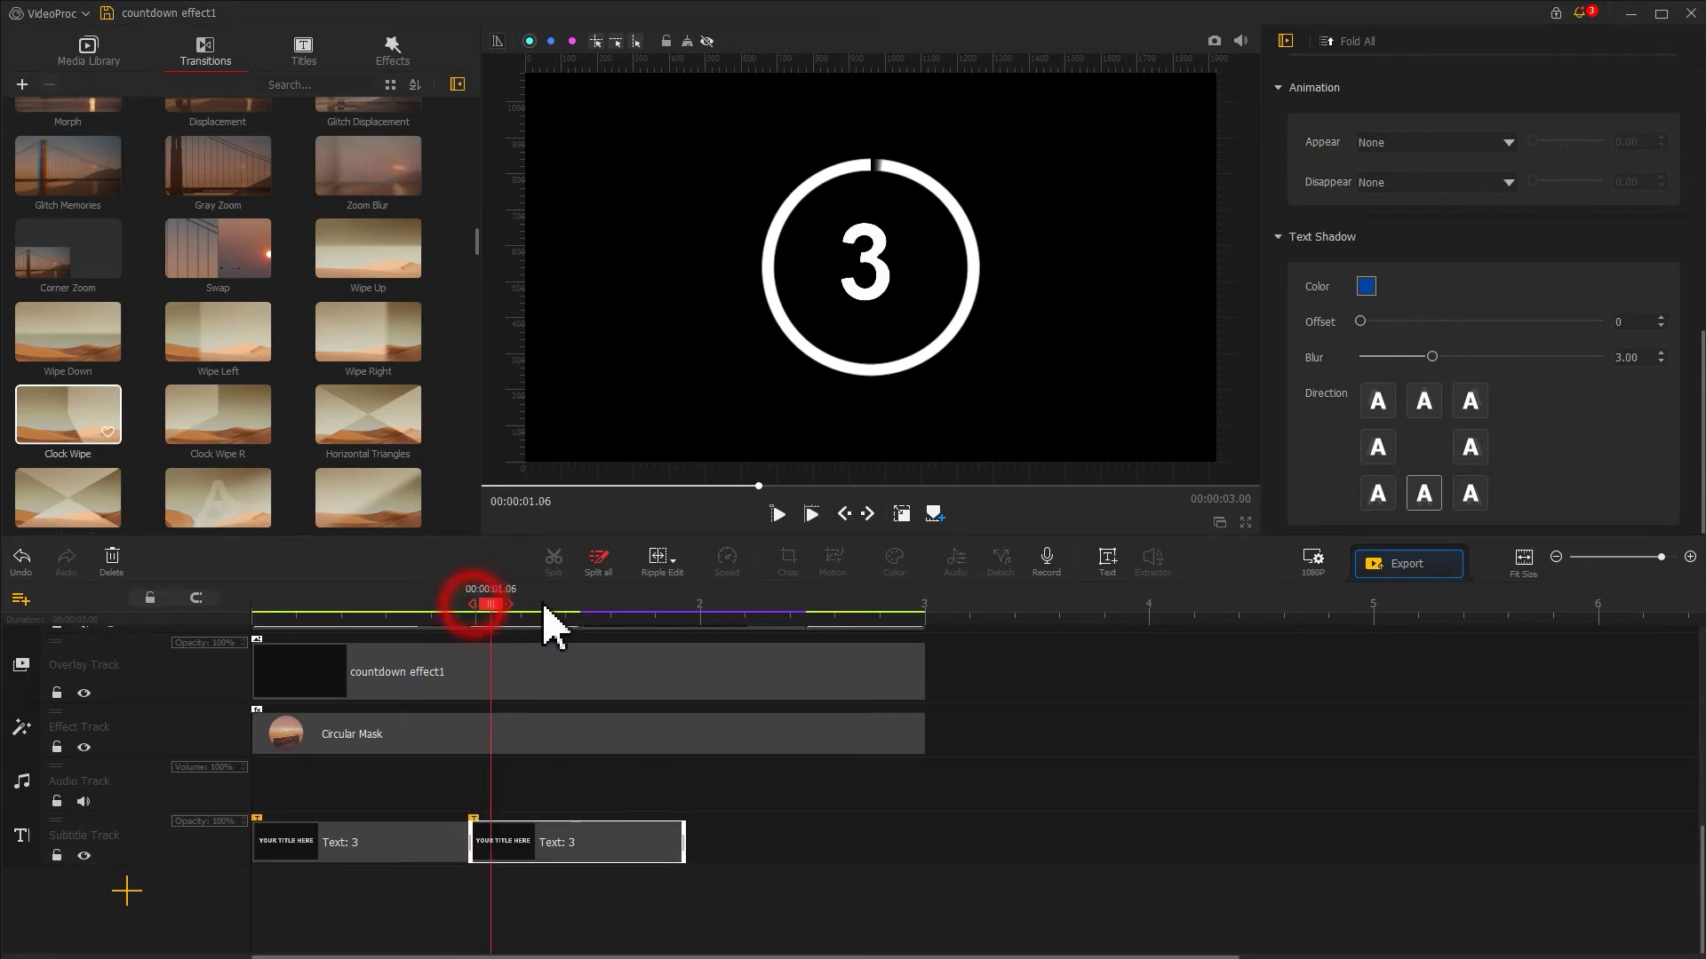
click(694, 611)
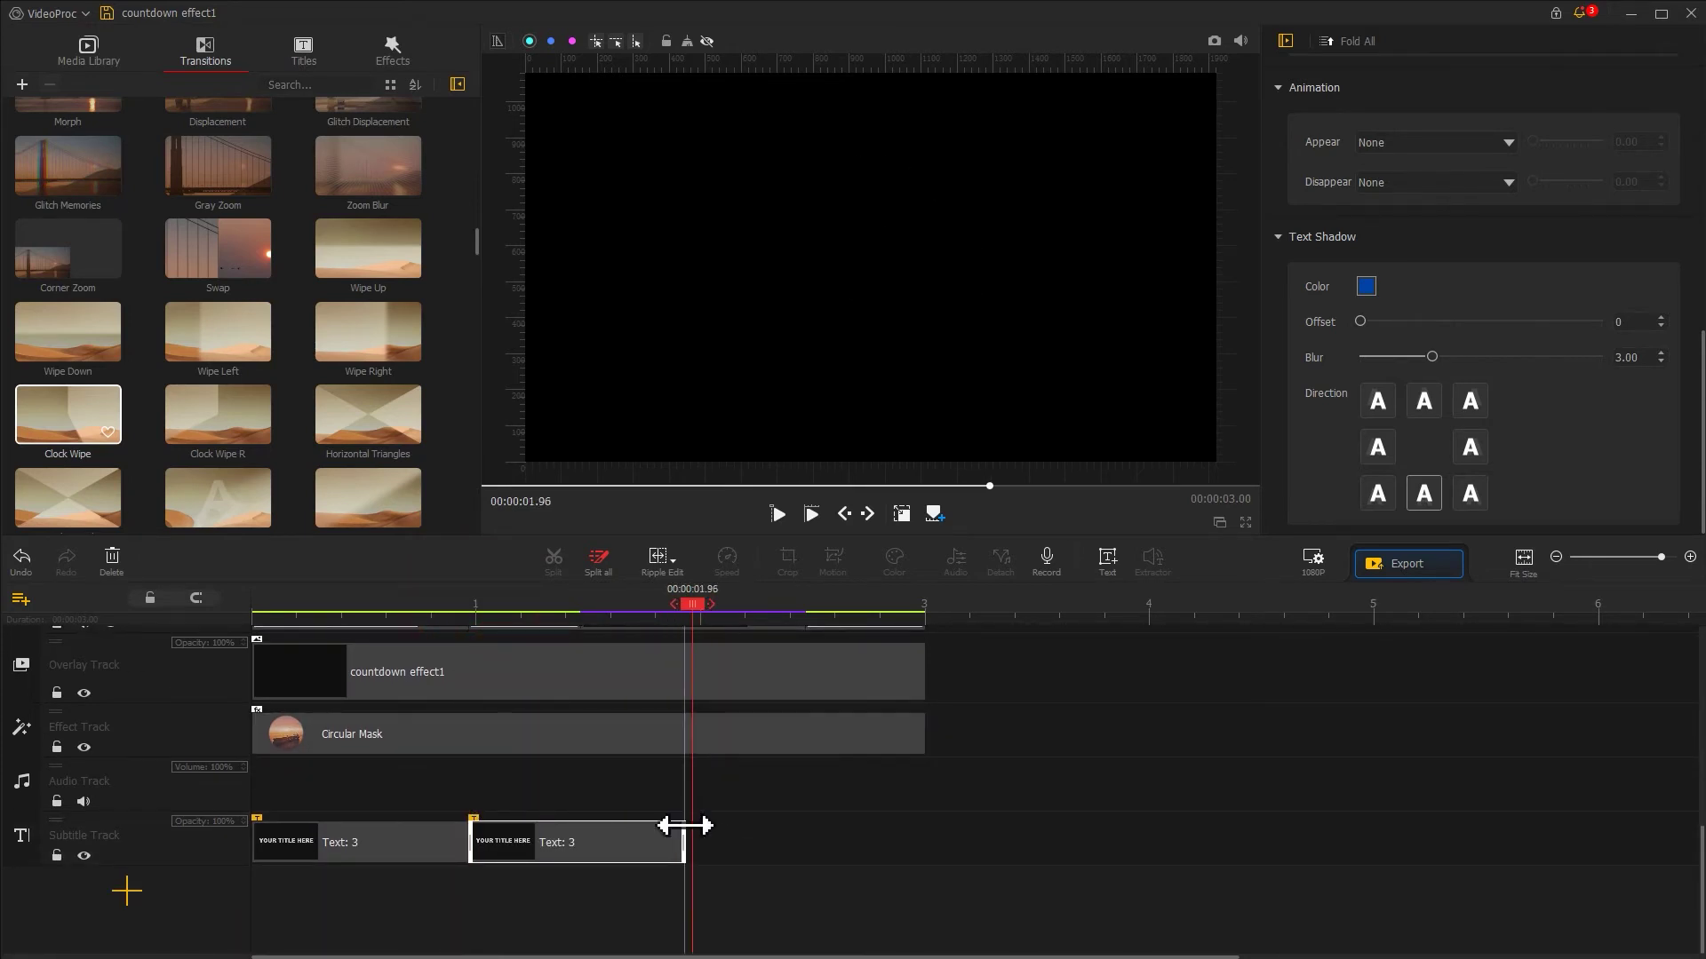
key(ctrl+v)
drag(684, 826, 690, 830)
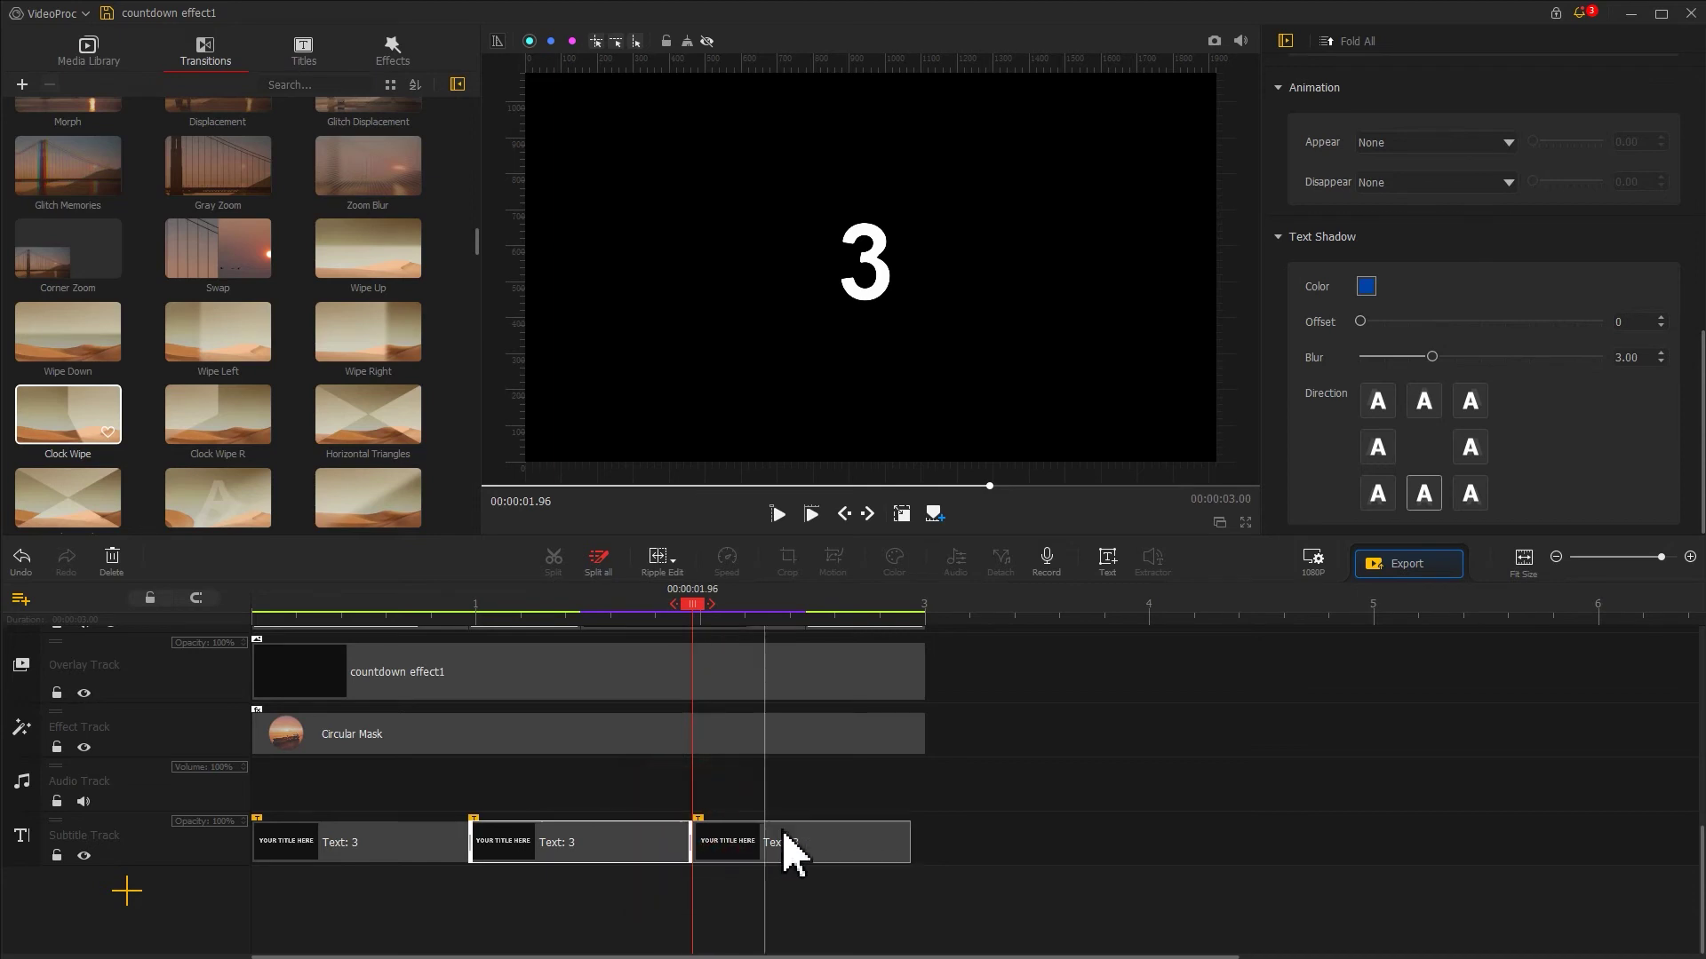
drag(908, 839, 922, 840)
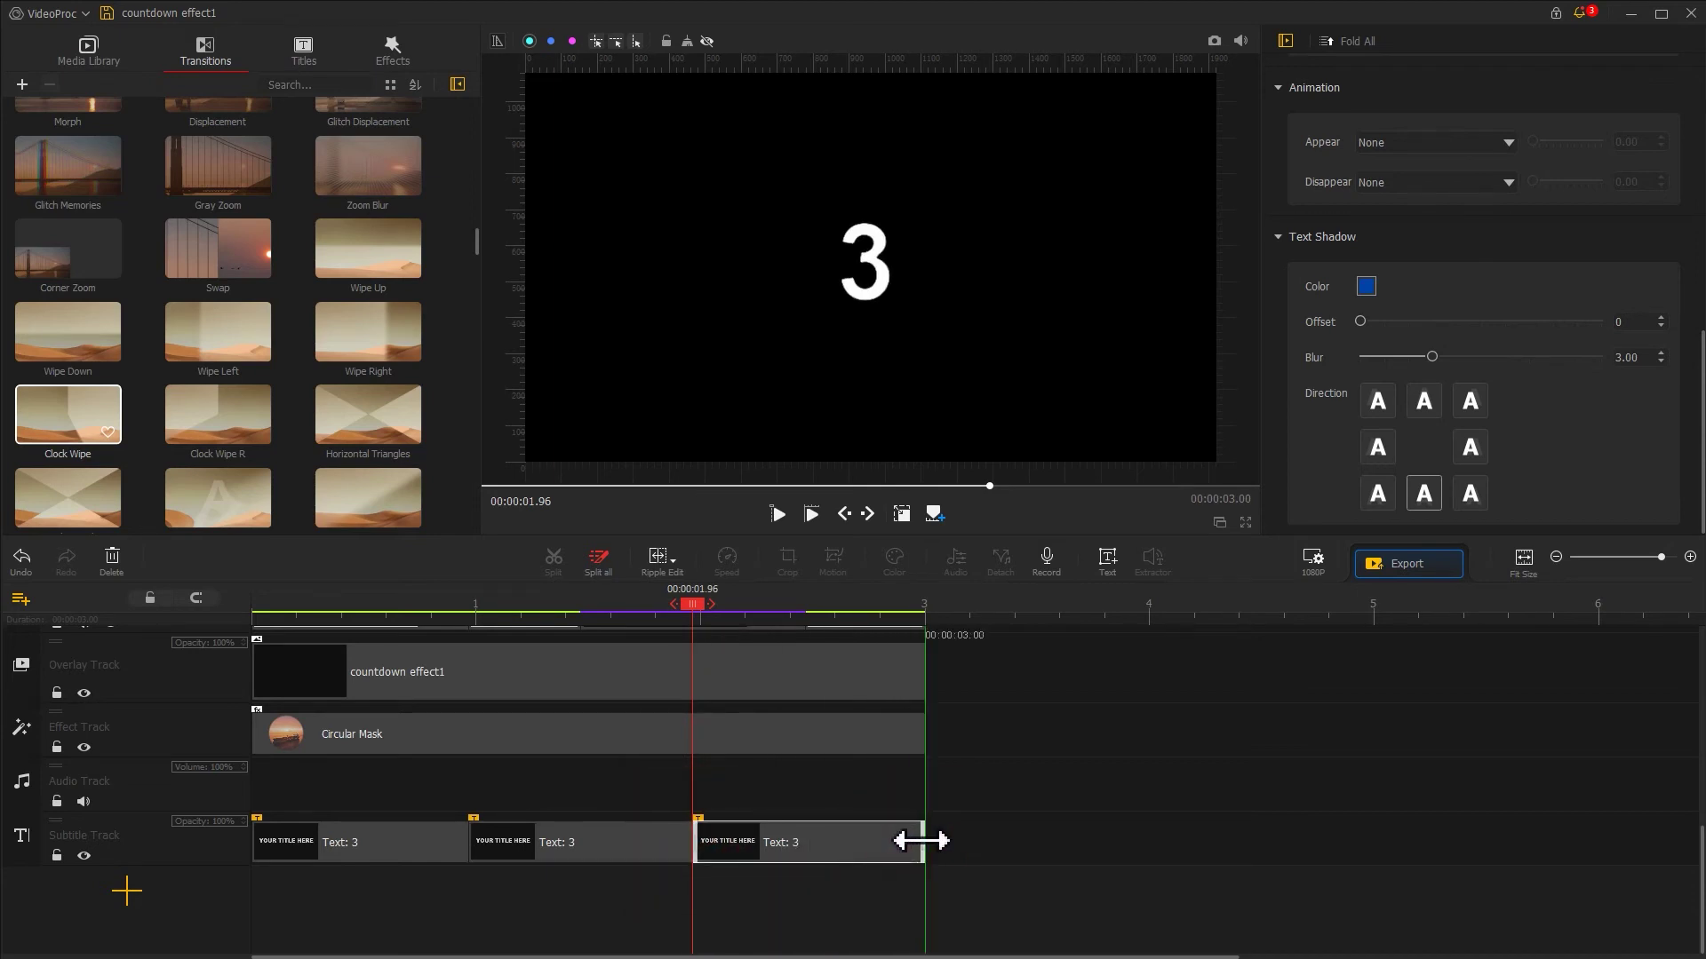
Step: Change the middle title's text to 2 and the last to 1, then play the countdown
click(626, 849)
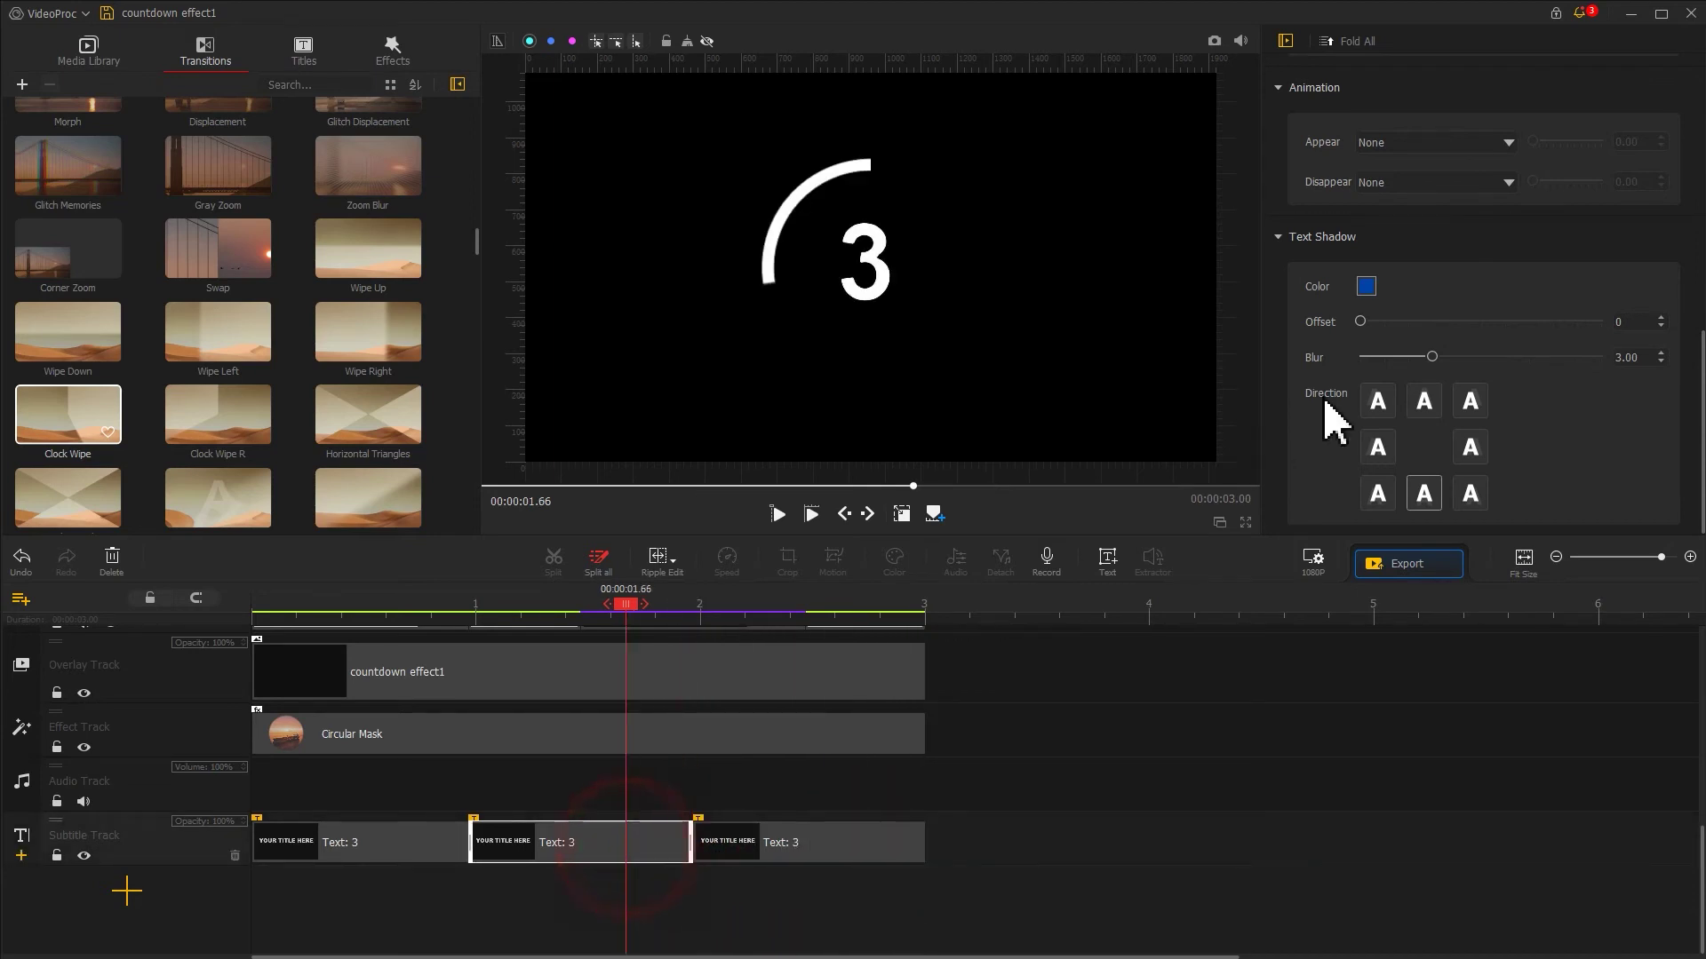
scroll(1554, 322, up, 10)
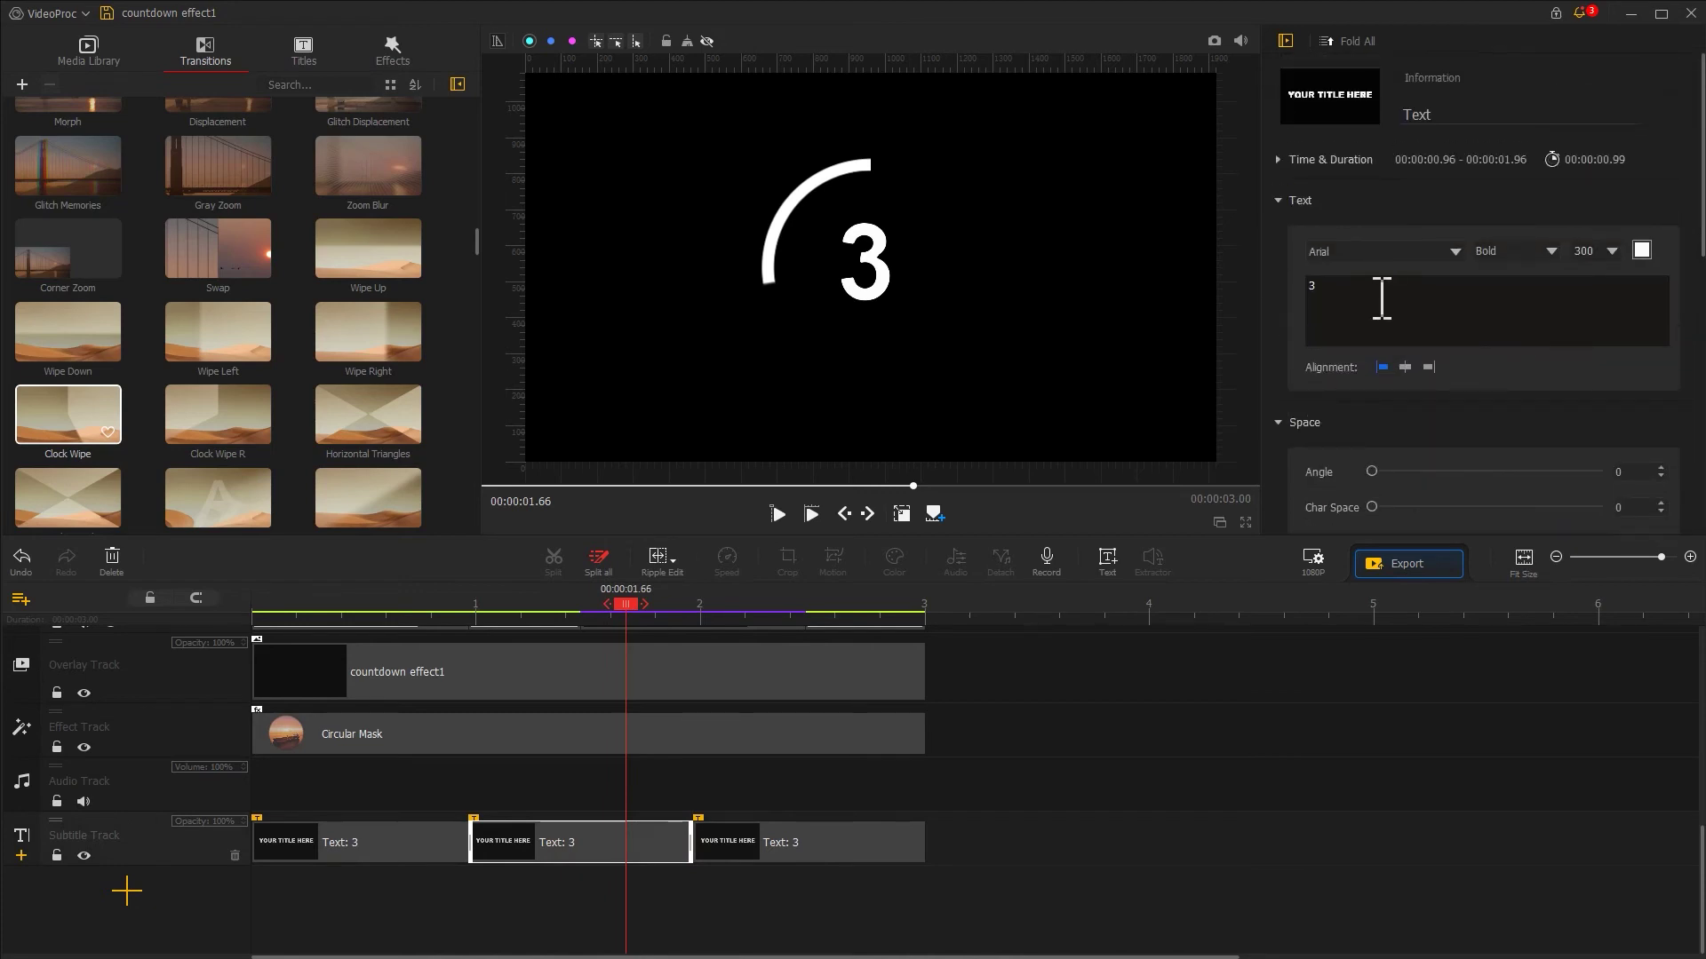
drag(1328, 284, 1299, 286)
text(2)
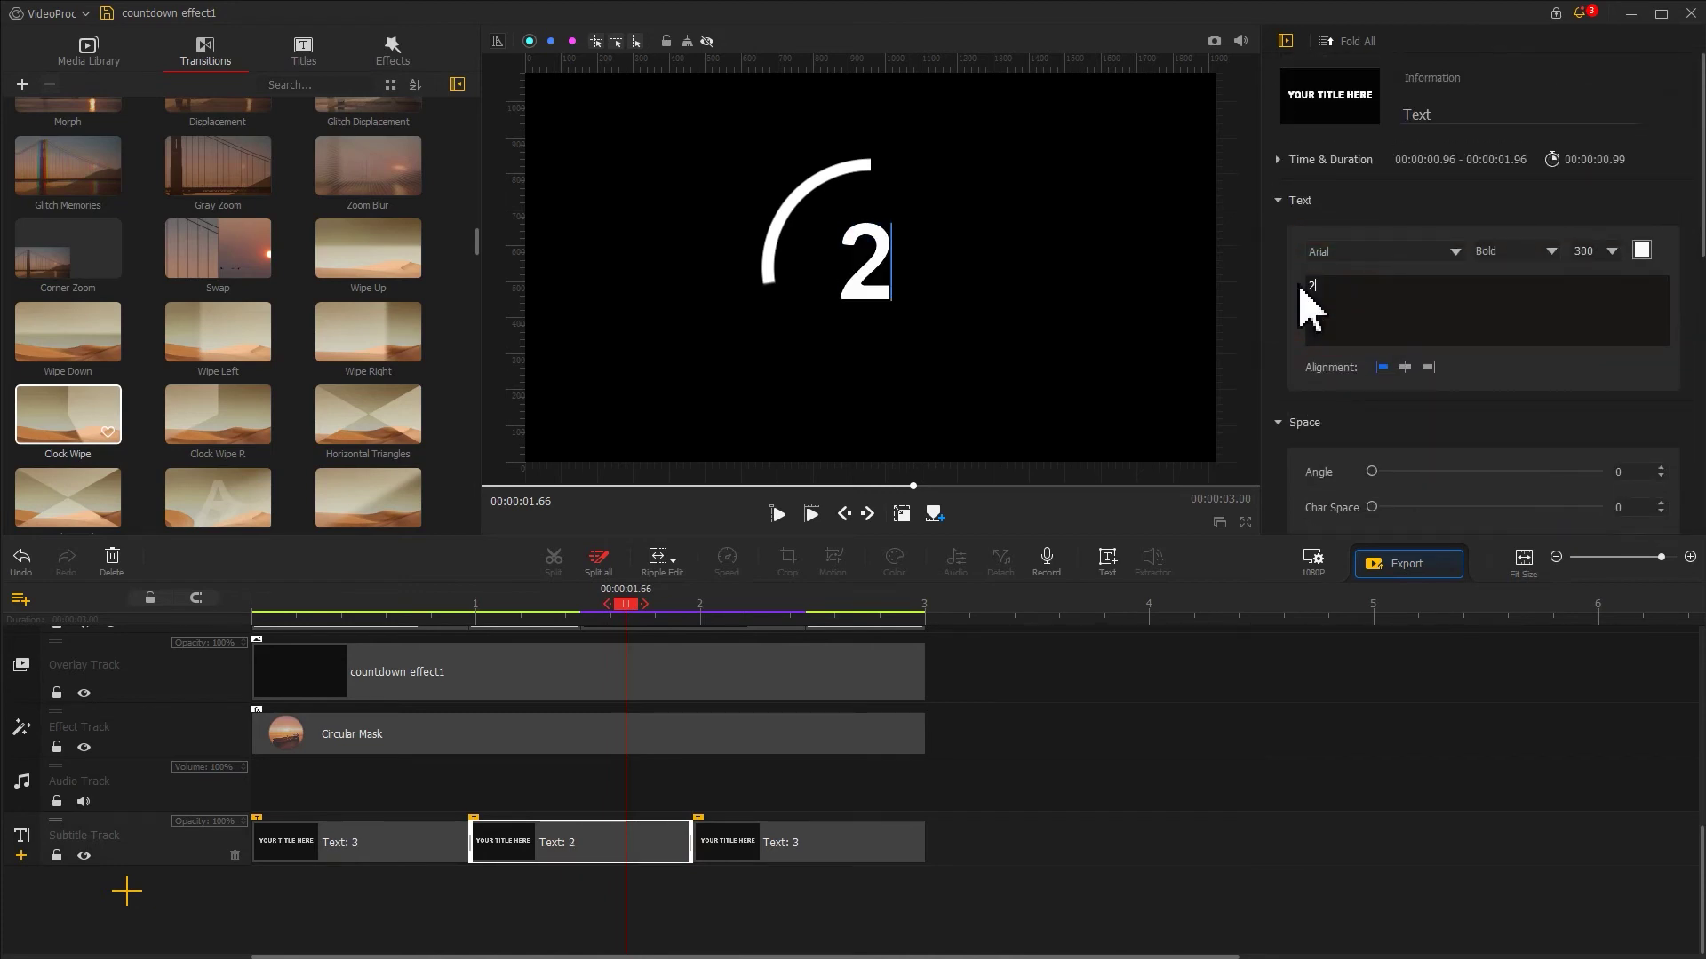
click(769, 858)
drag(1326, 288, 1302, 286)
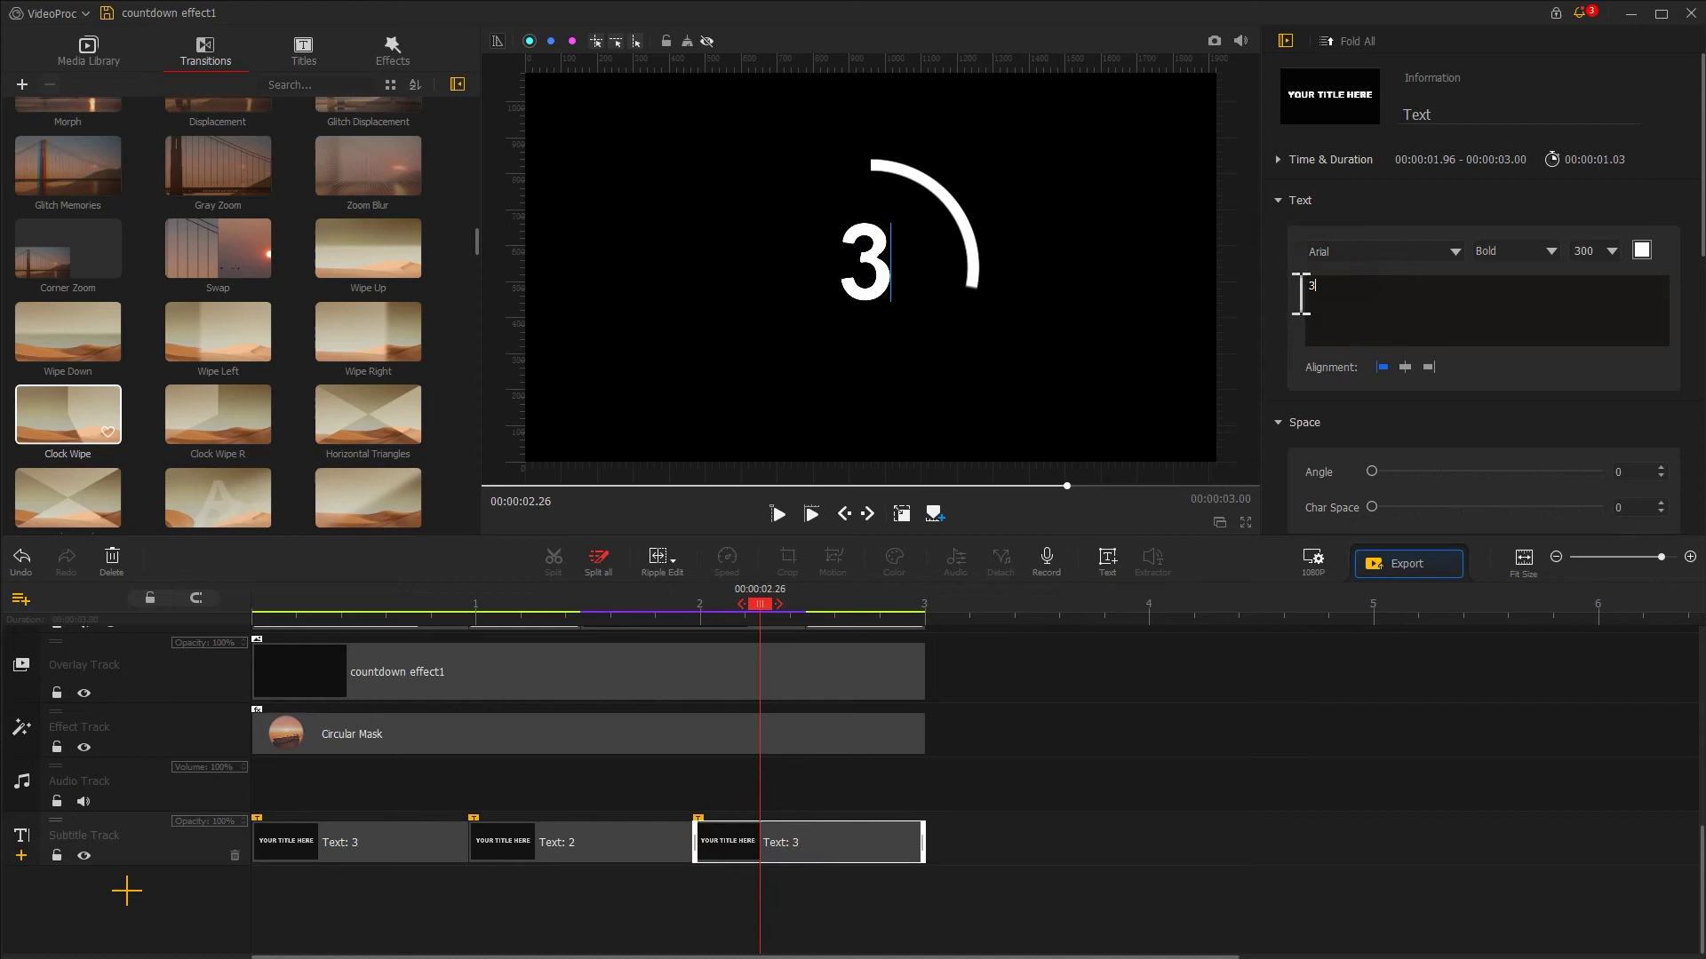
text(1)
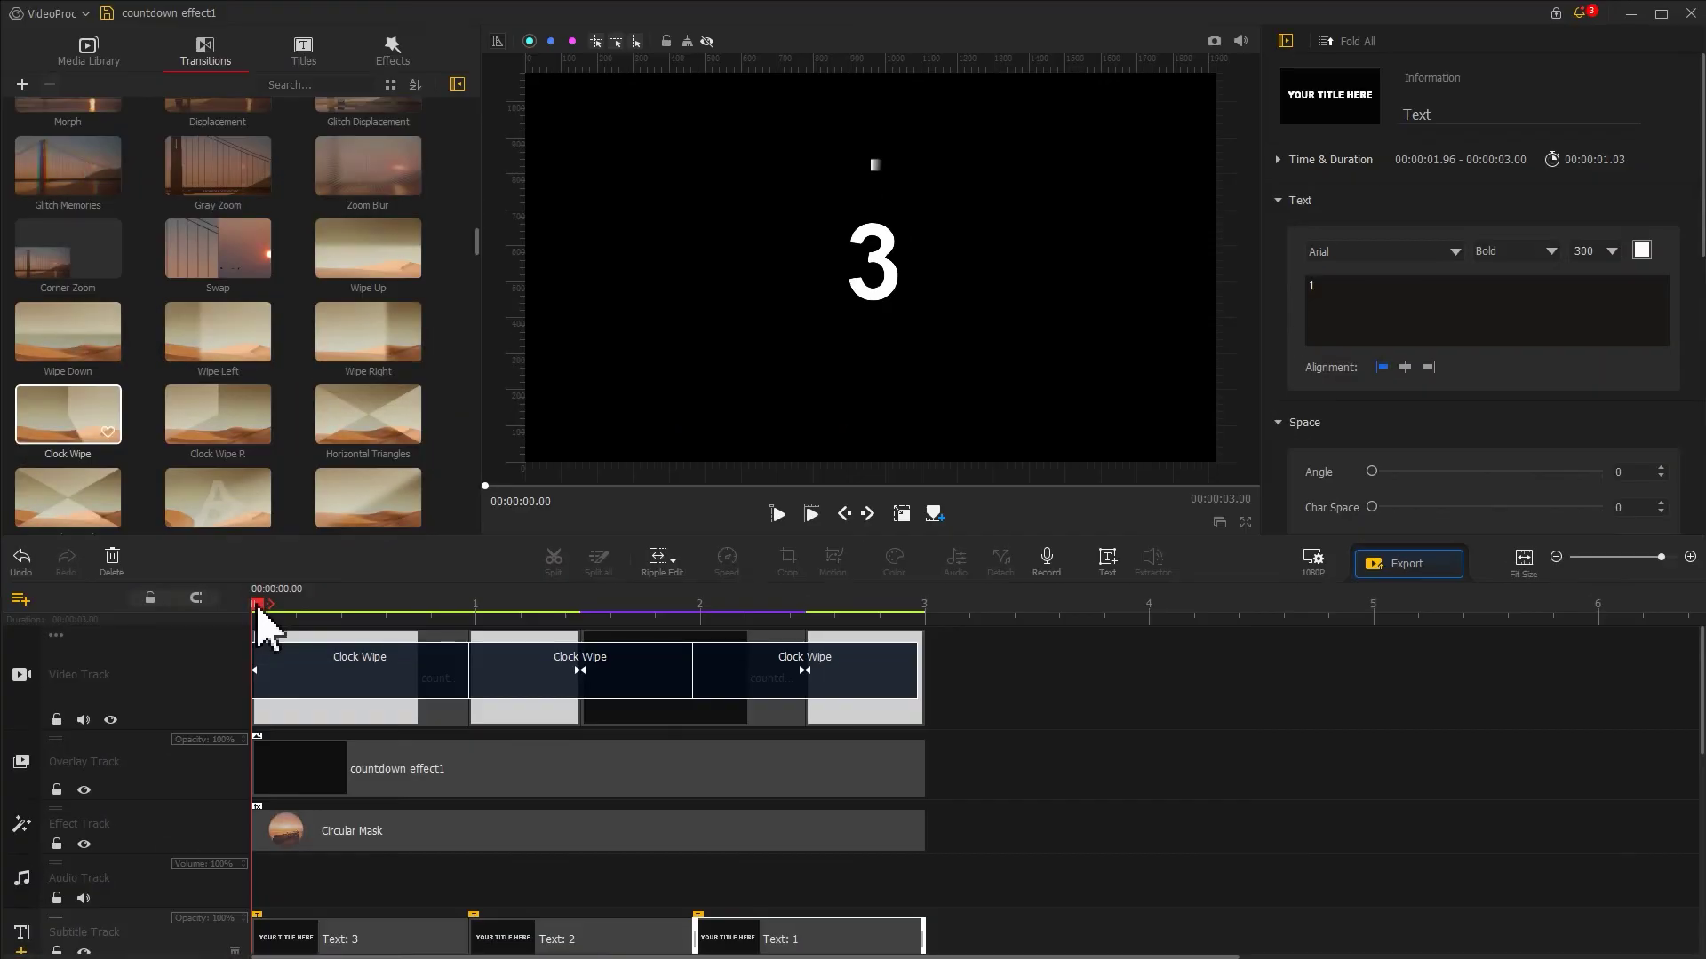
key(space)
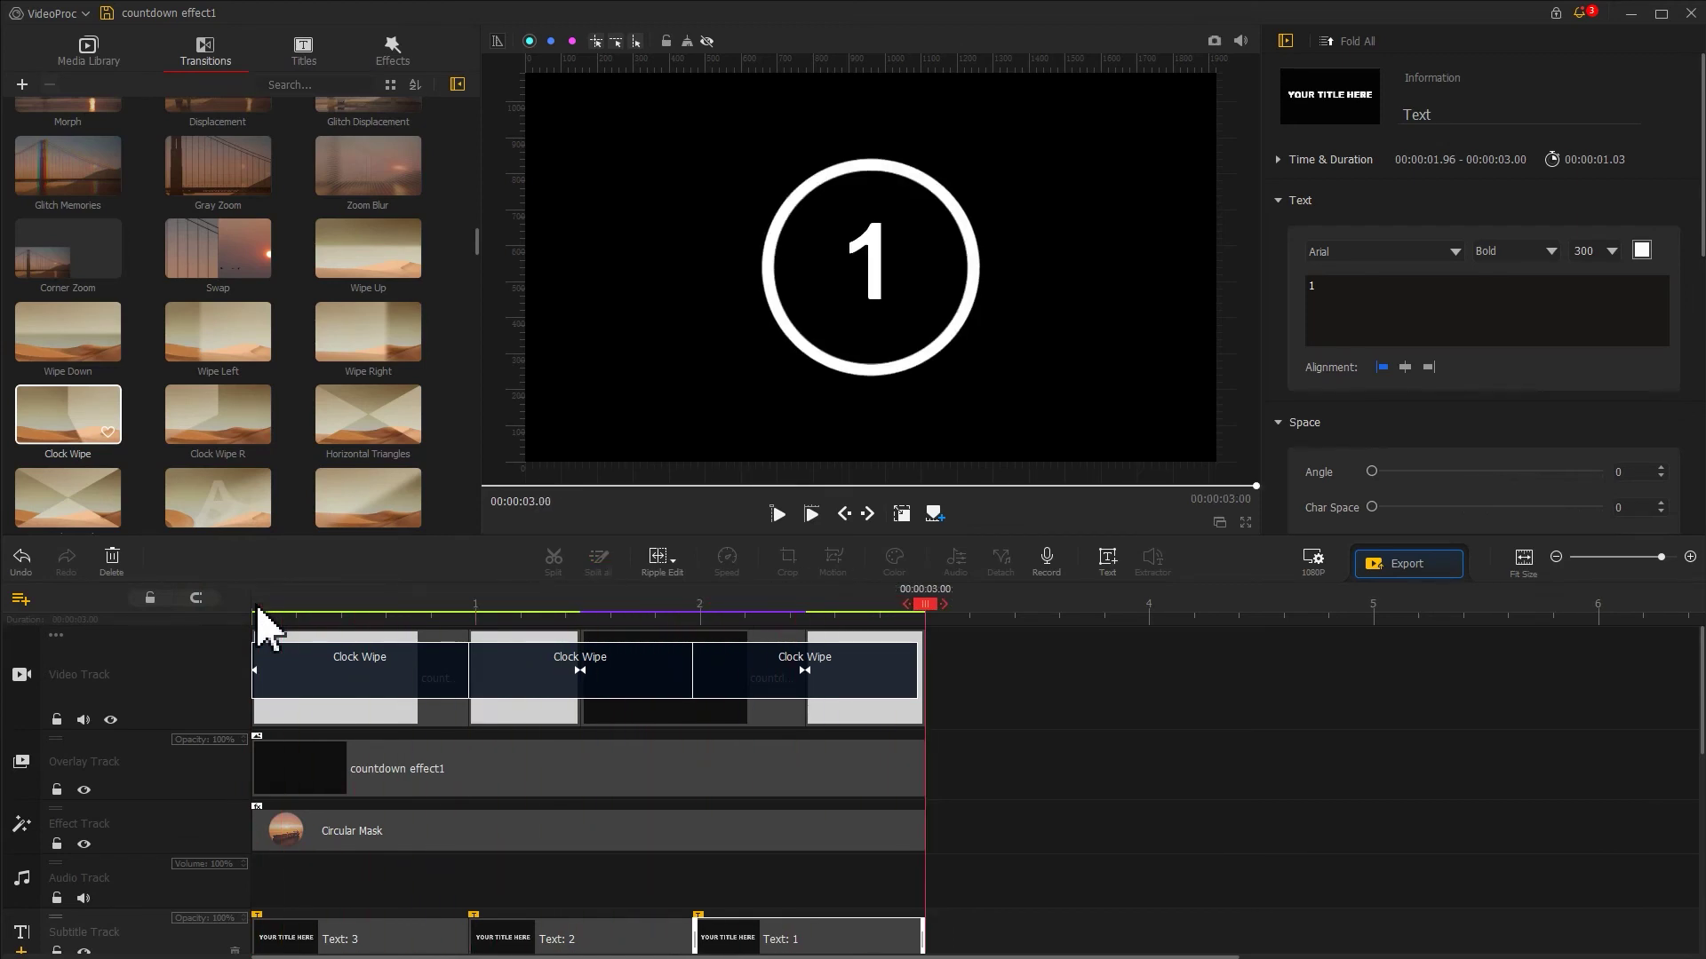
Step: Import the 'background' video into the Media Library
click(107, 44)
click(69, 157)
click(235, 132)
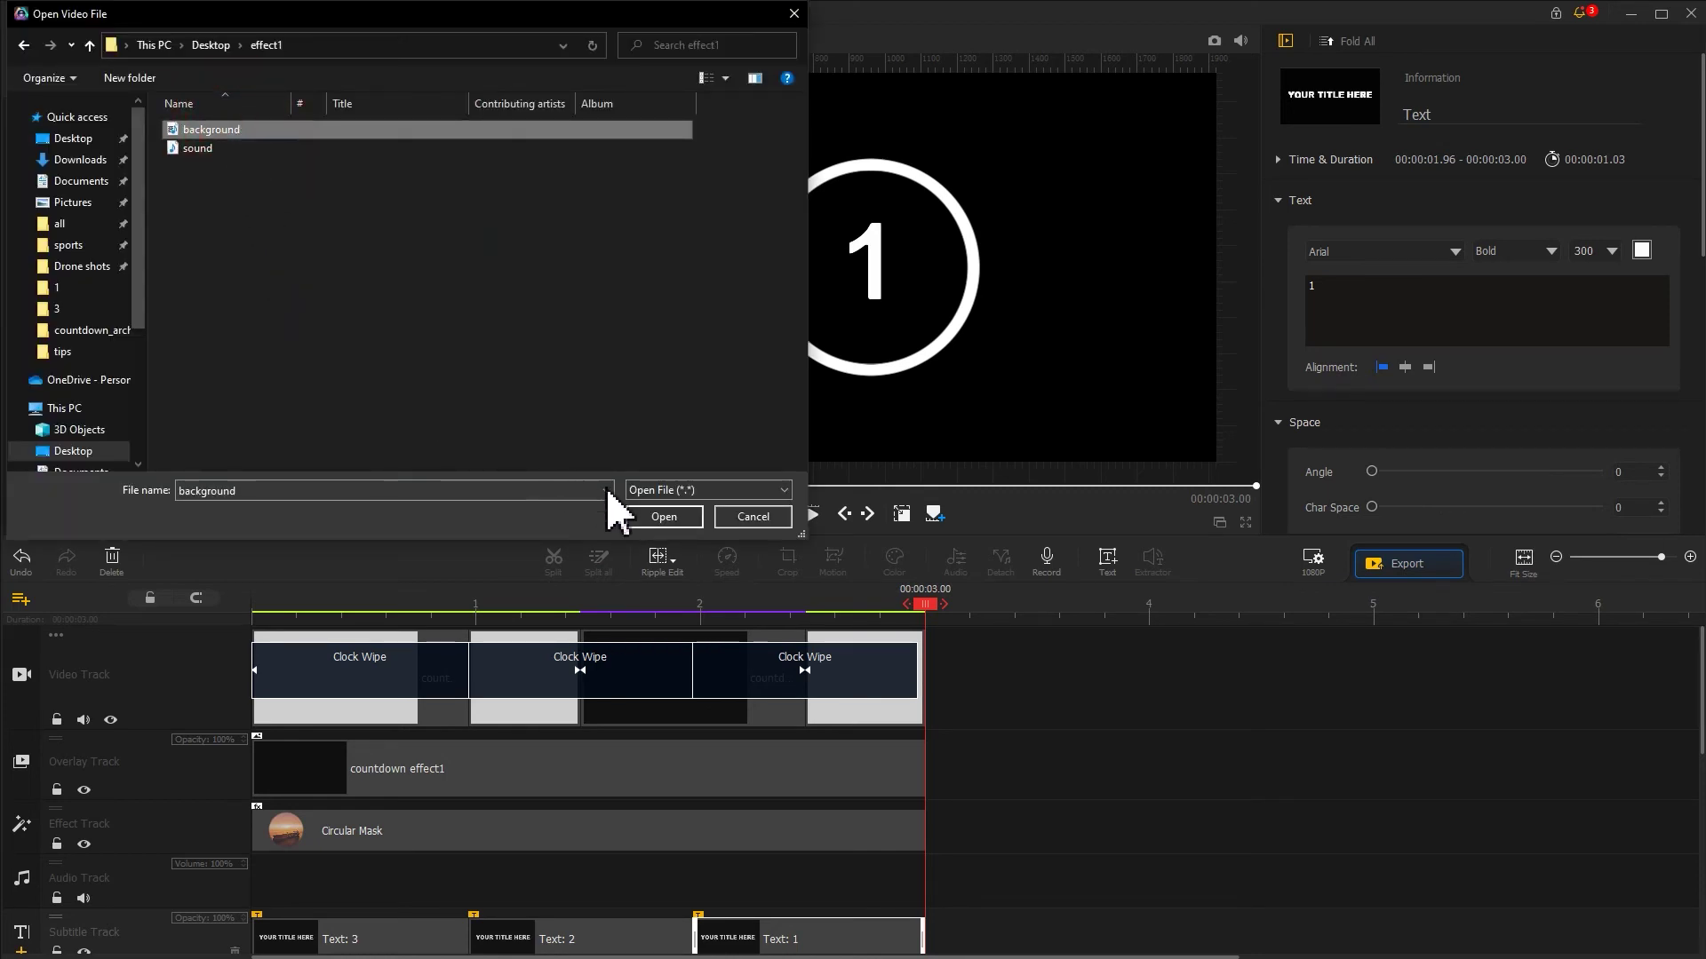
click(686, 520)
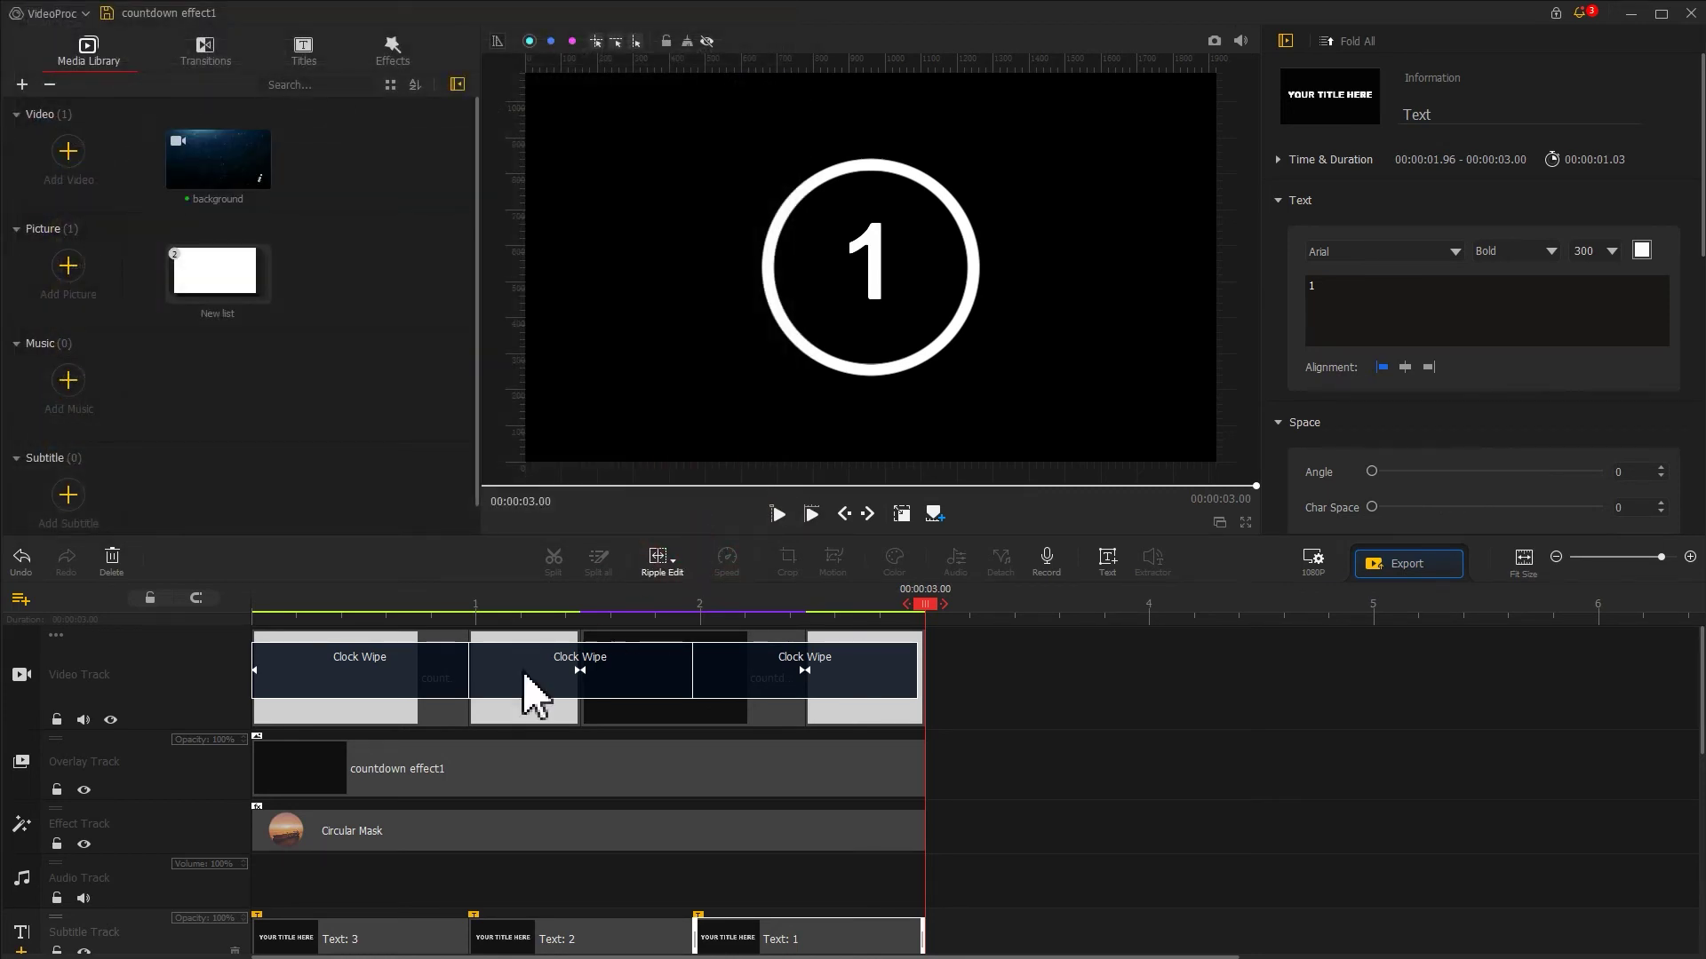
Step: Add a new overlay track and place the background video on it
click(202, 783)
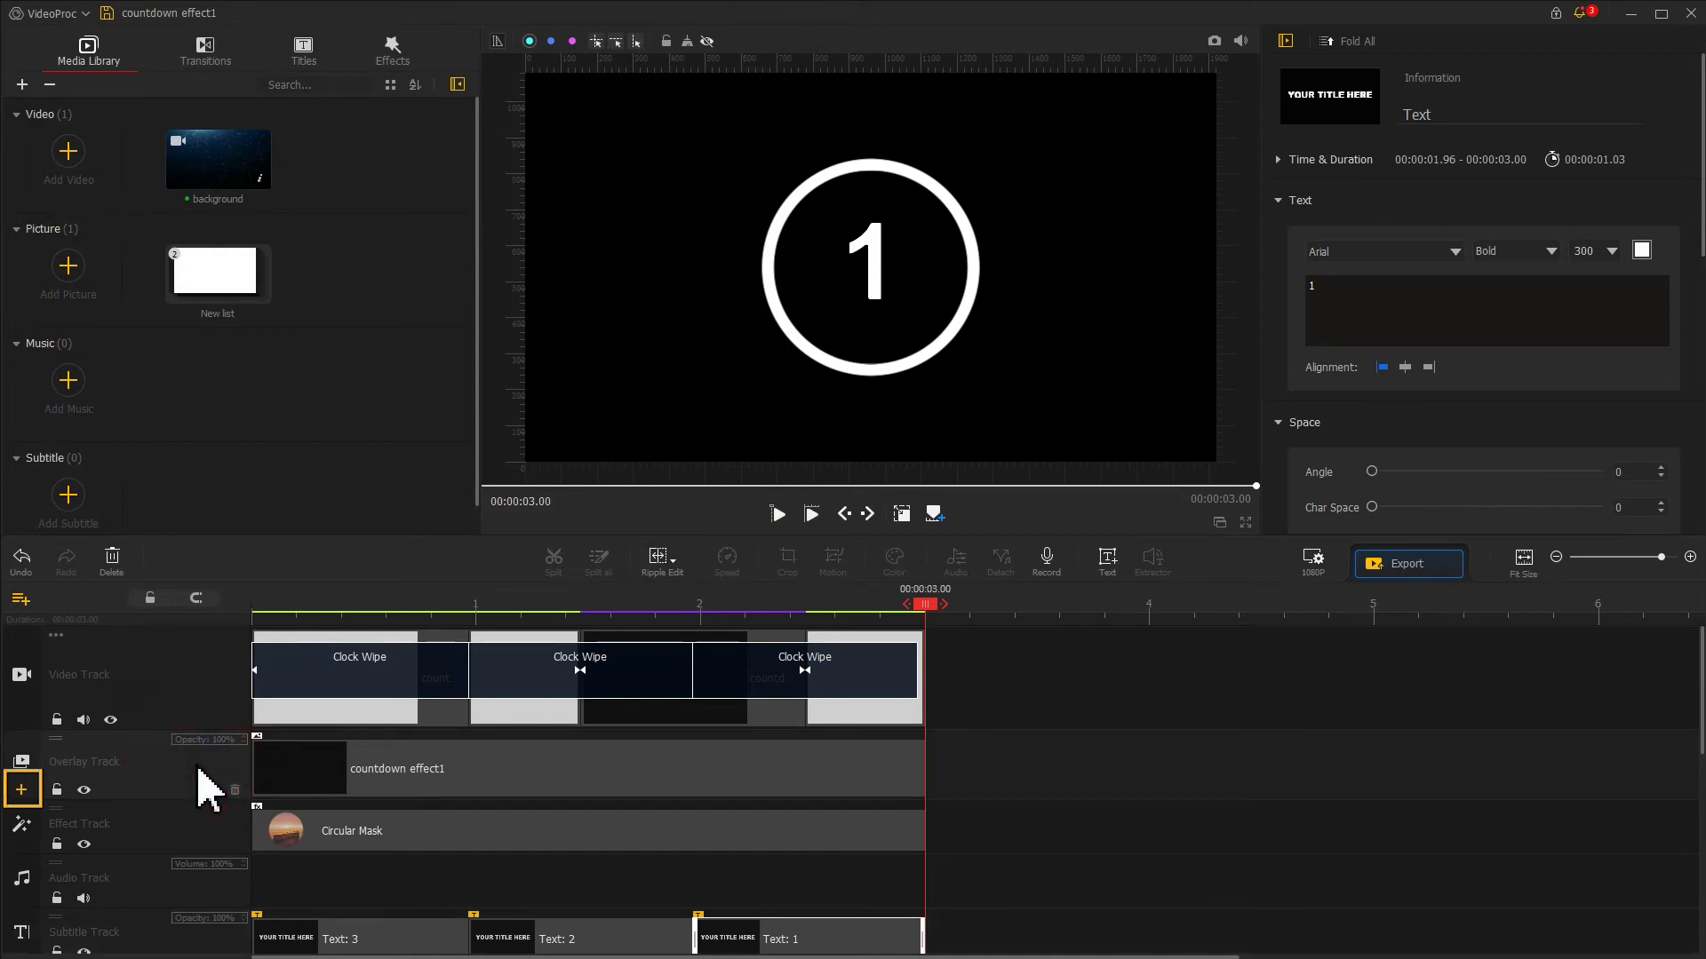
click(22, 789)
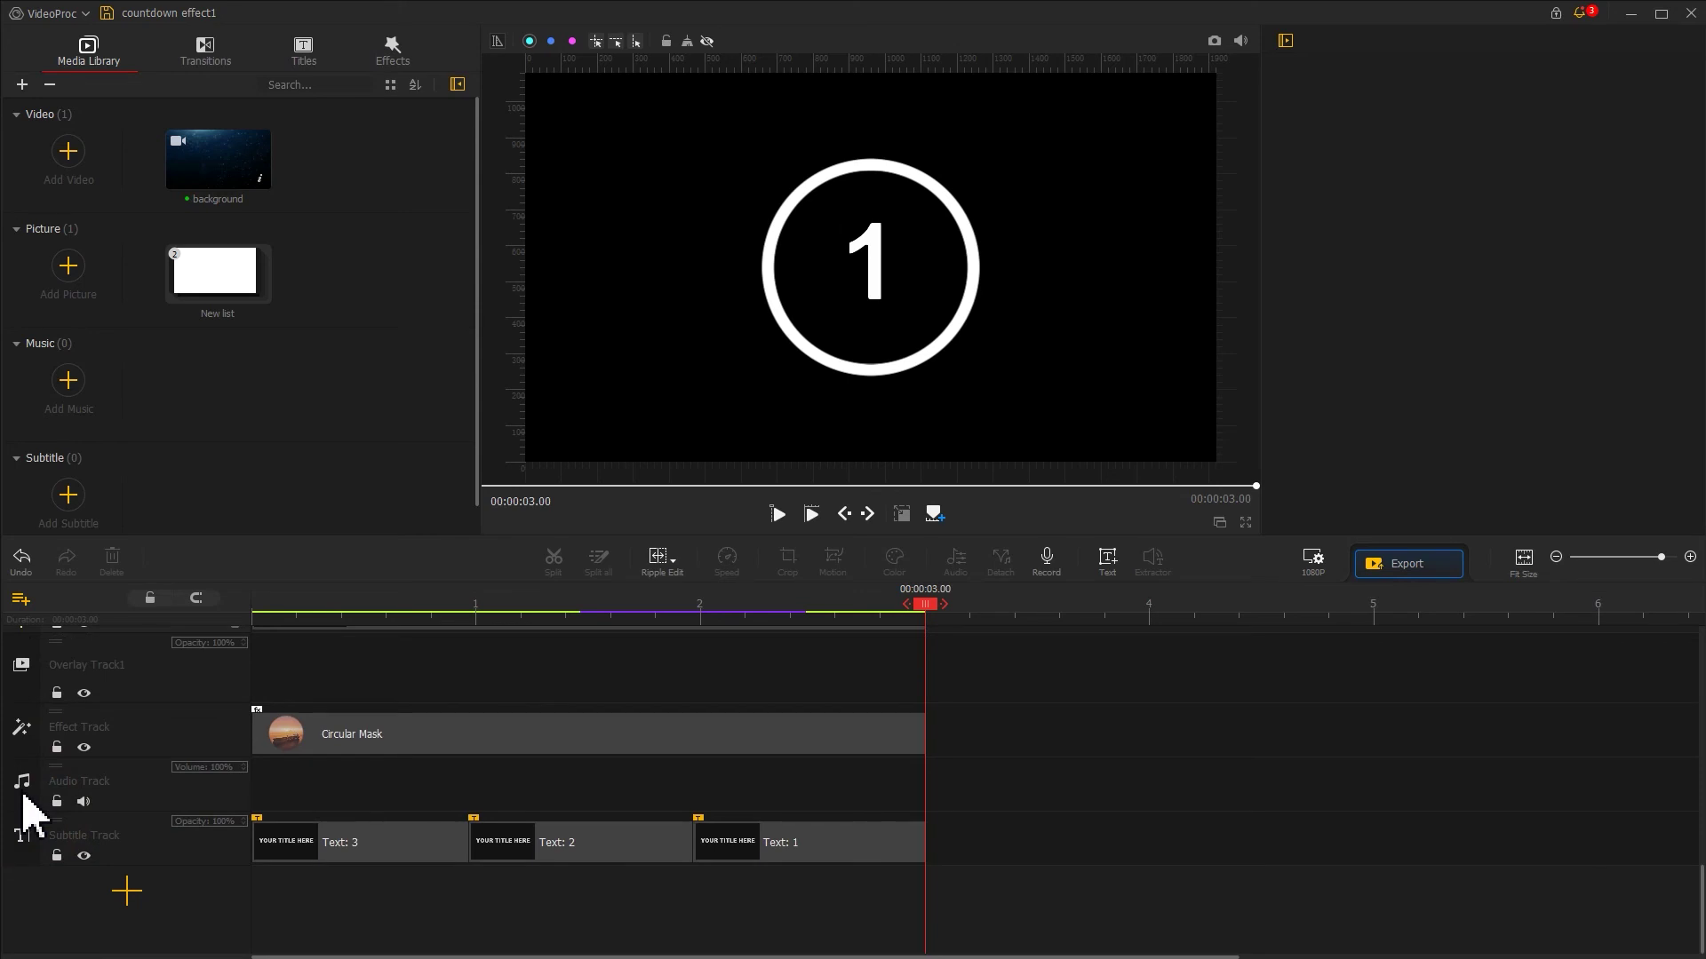
drag(198, 179, 222, 697)
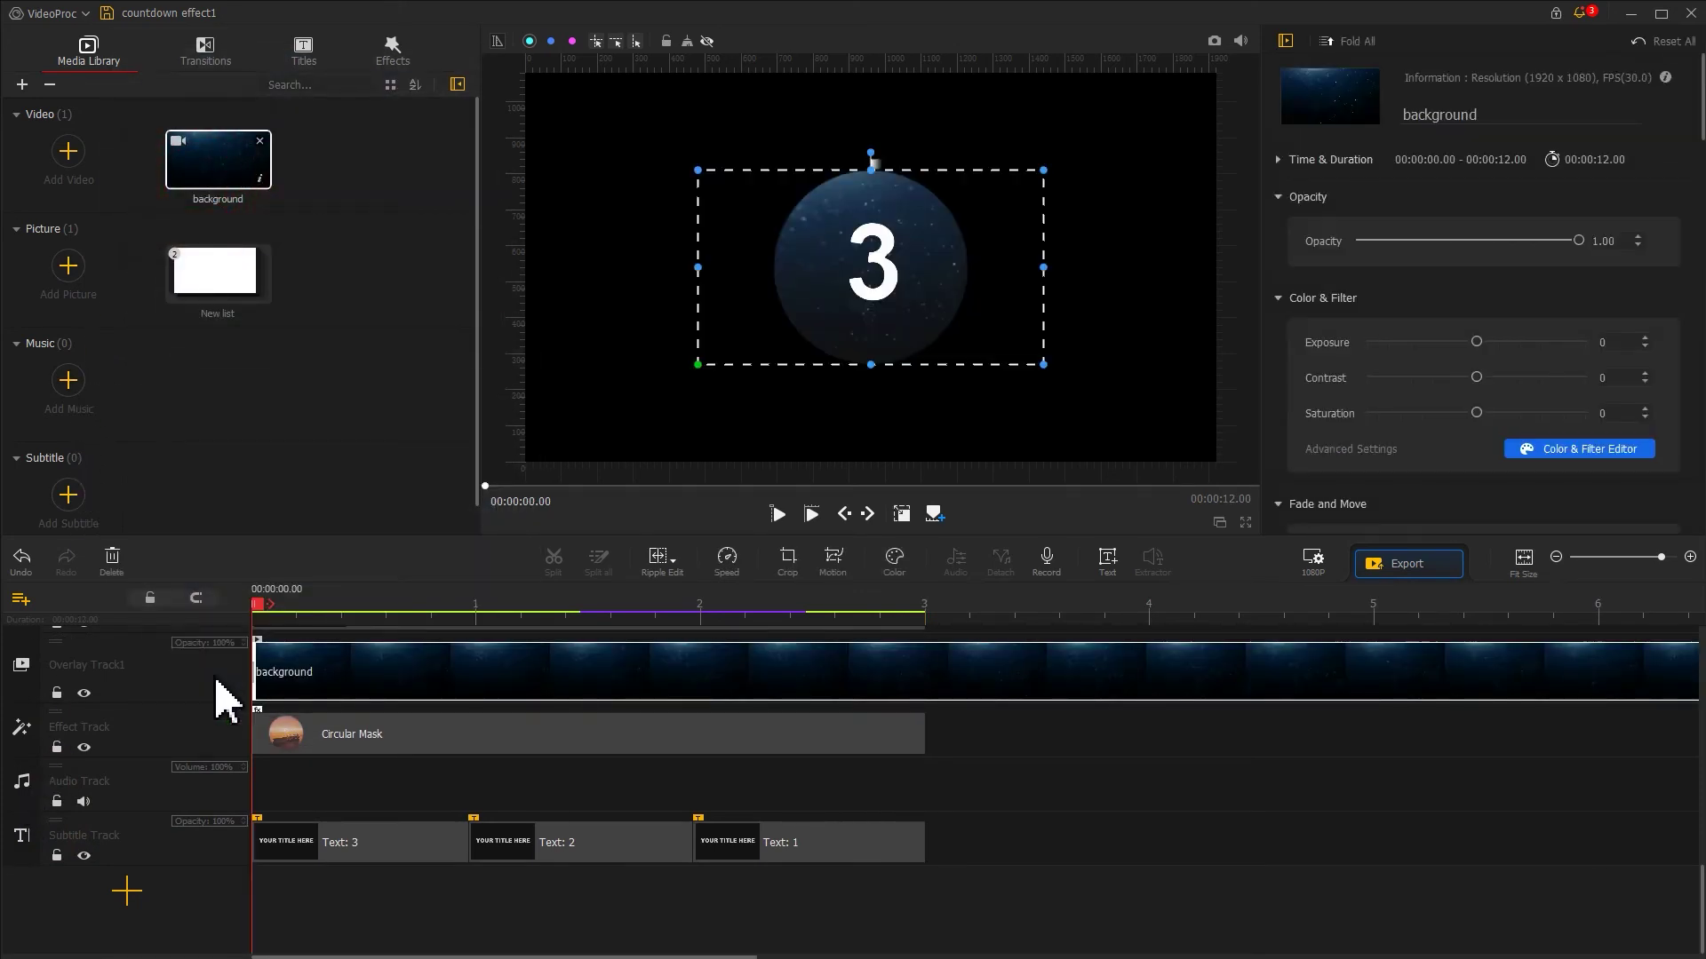
Step: Stretch the background's corners so it fills the whole preview frame
drag(697, 365, 517, 451)
drag(1043, 169, 1225, 82)
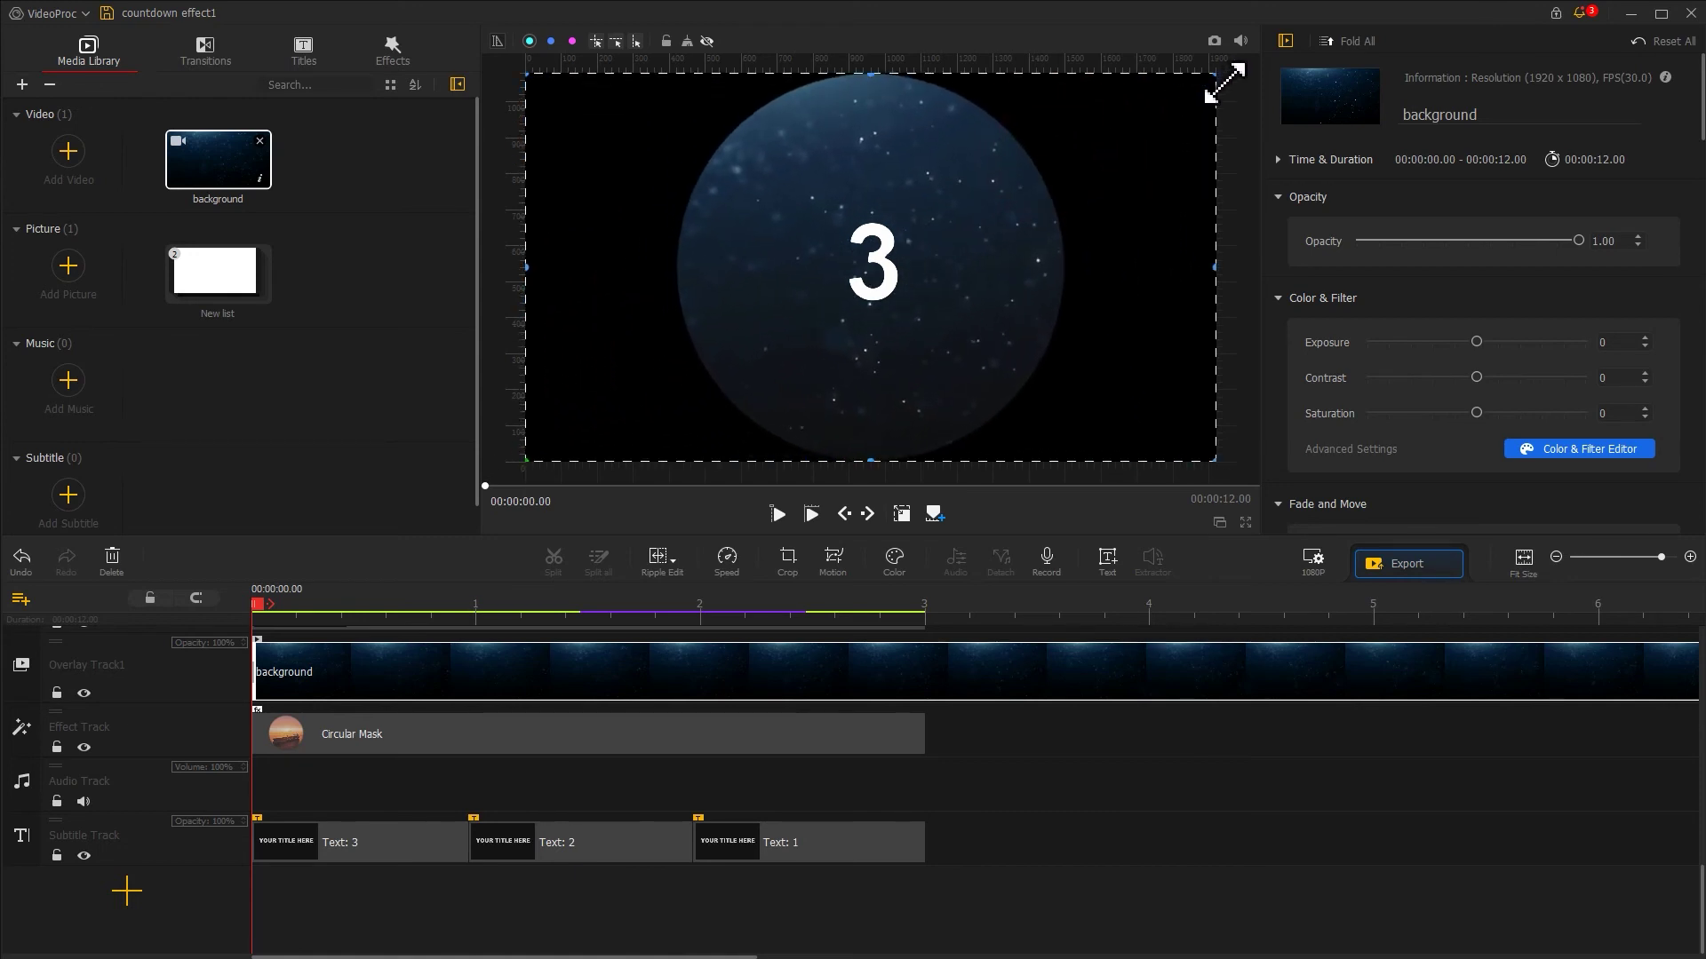
click(904, 517)
click(904, 517)
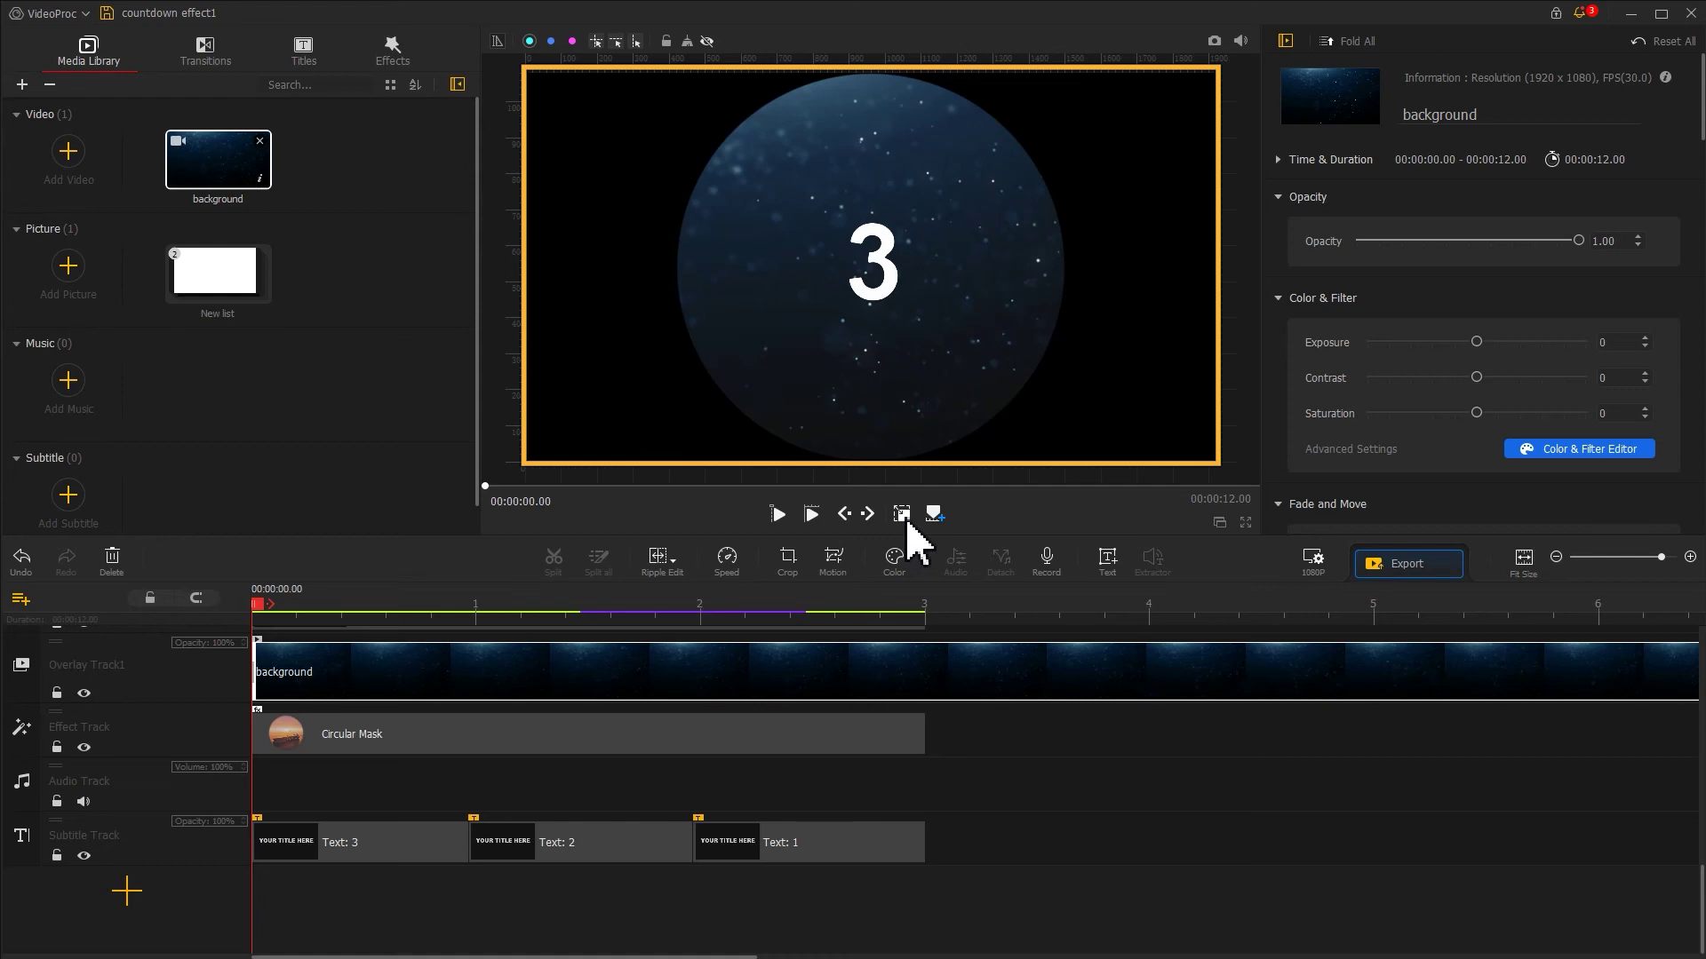
click(905, 517)
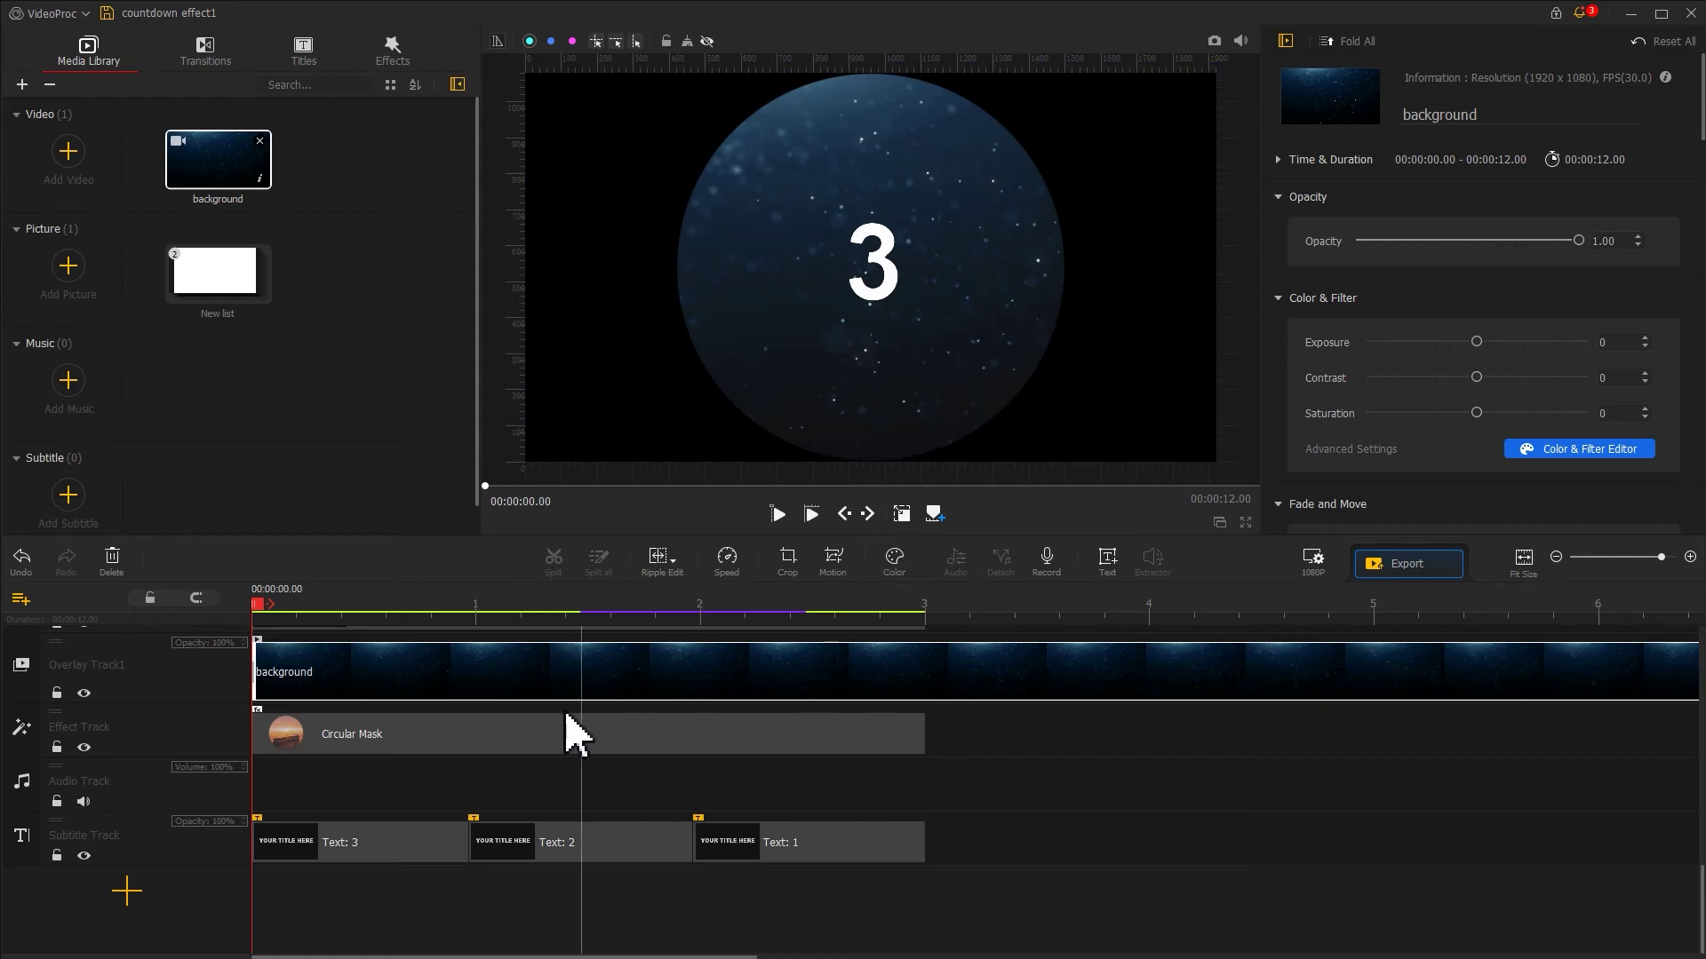
Step: Uncheck 'background' in the Circular Mask's Scope so it isn't masked
click(507, 731)
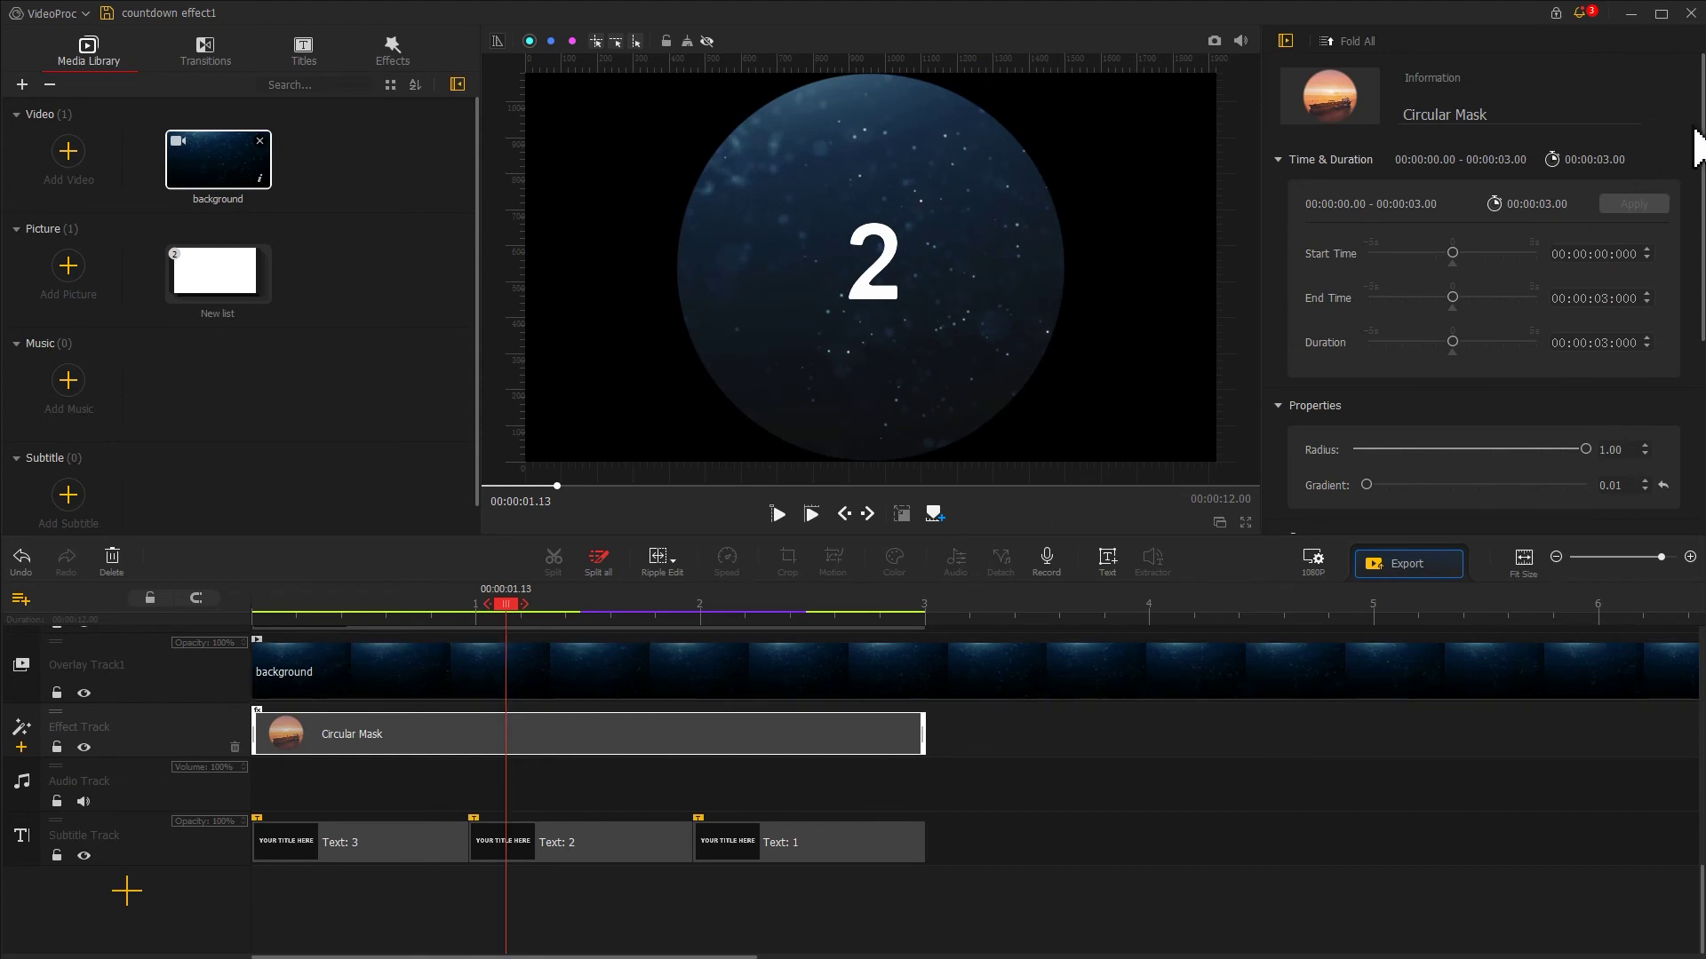
scroll(1668, 396, down, 4)
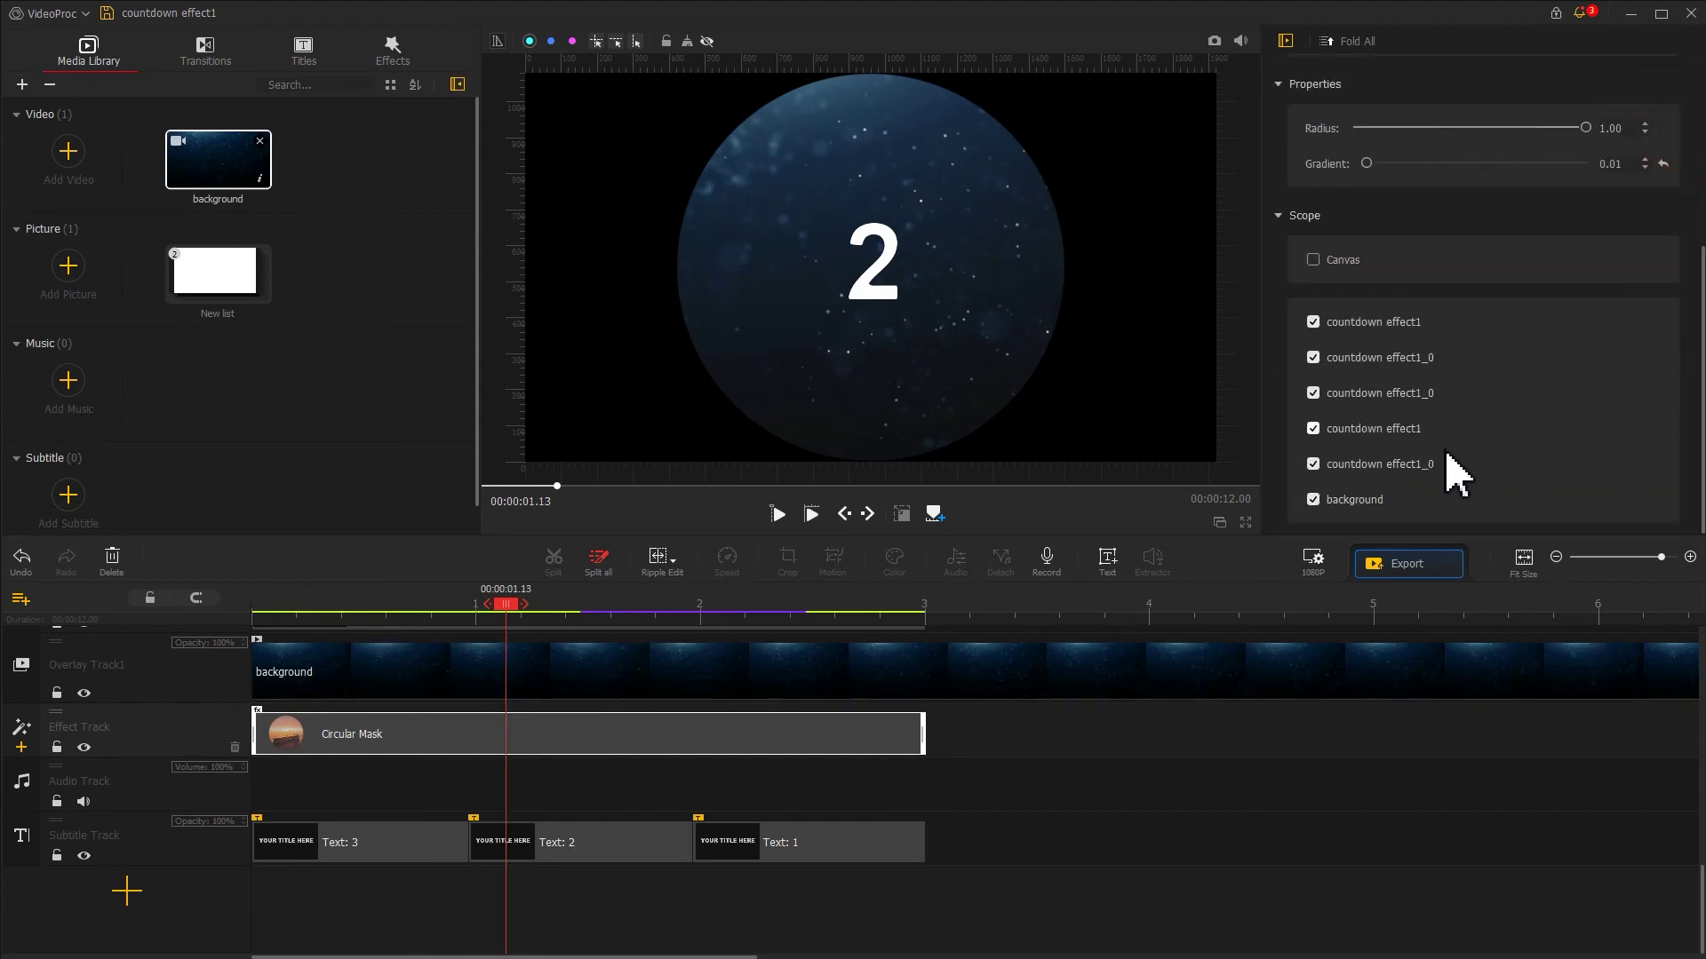
click(1312, 500)
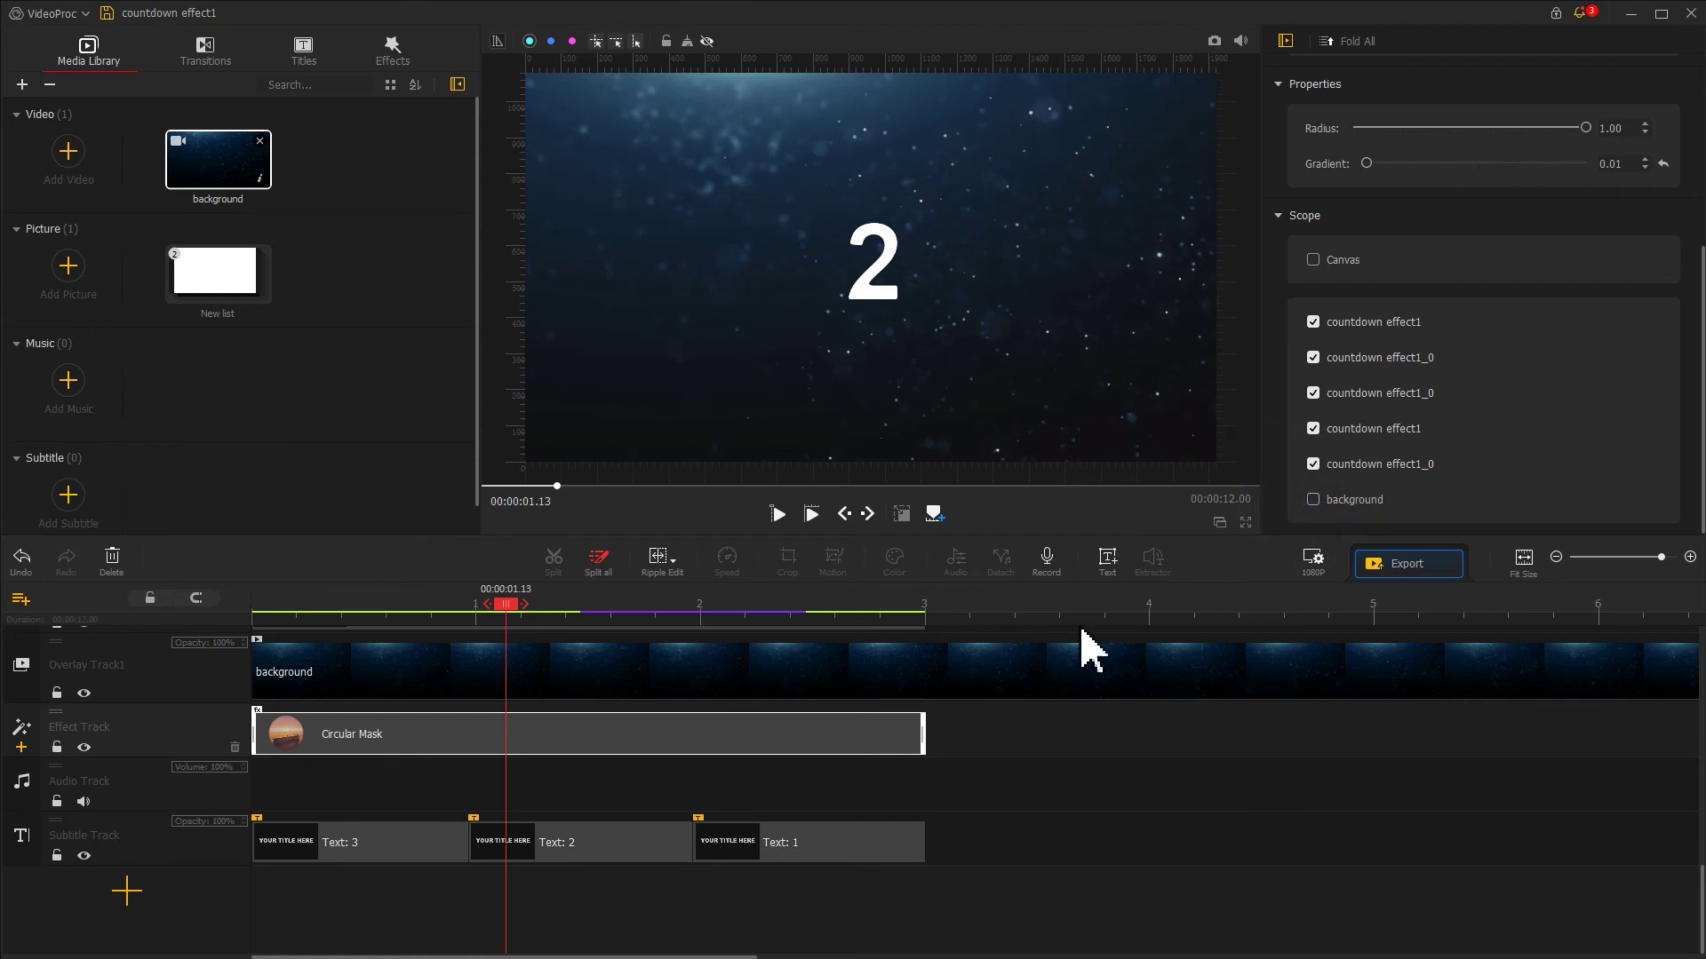
scroll(845, 761, up, 3)
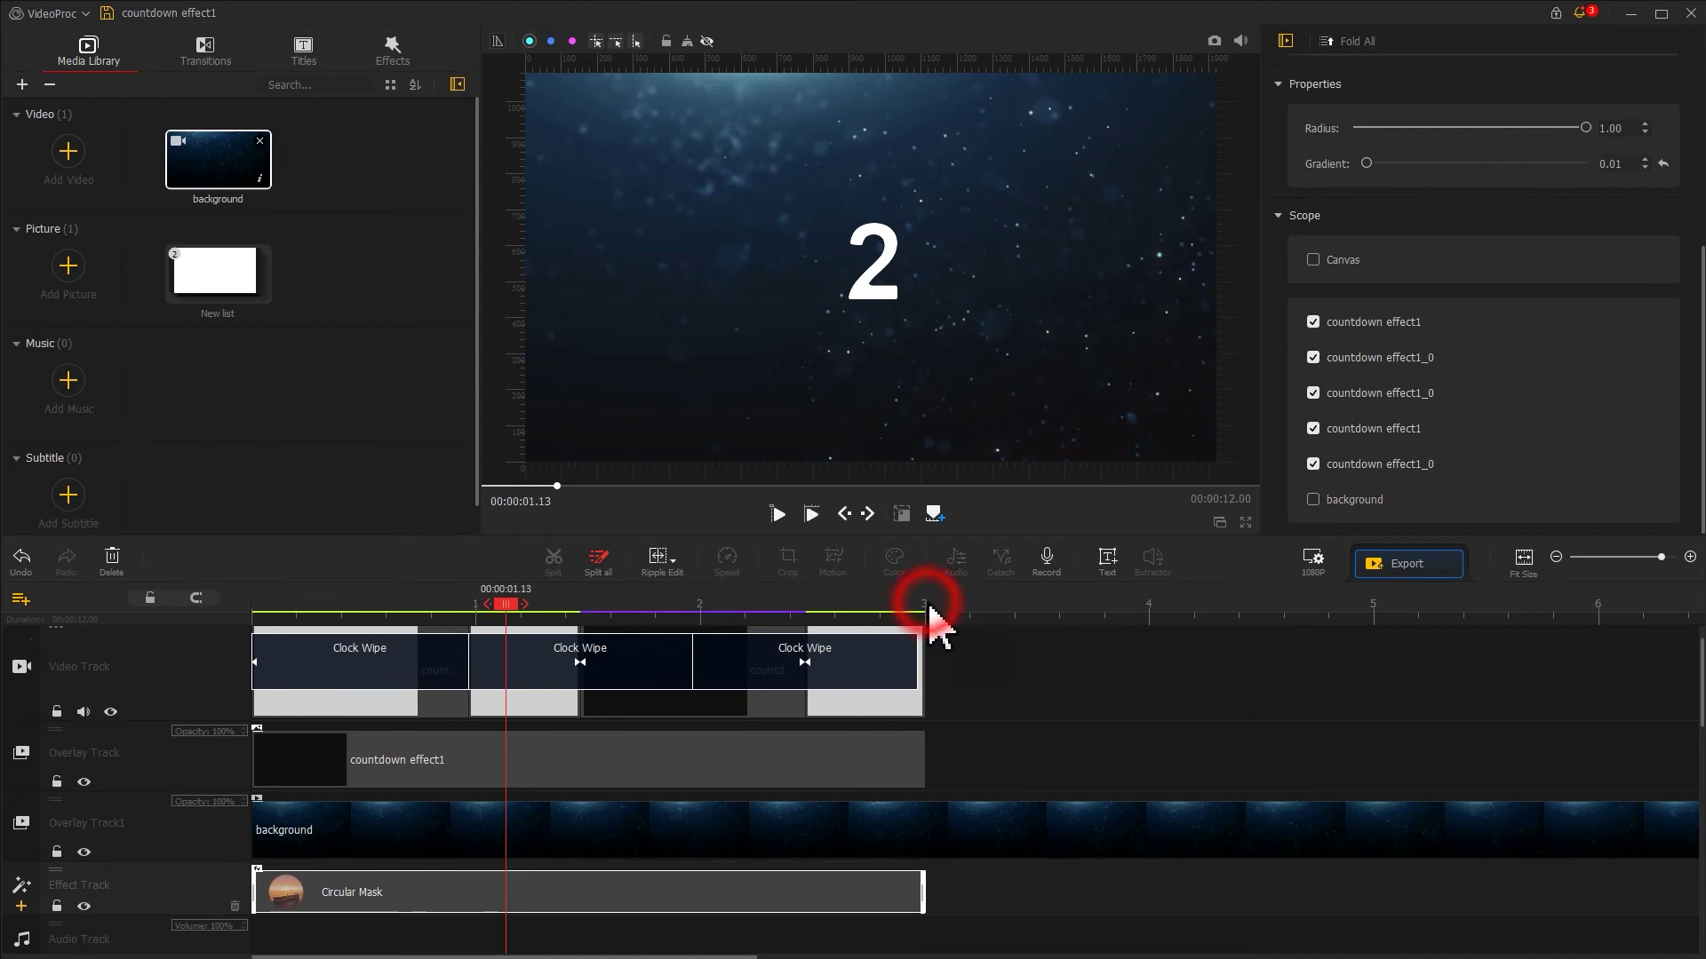
Step: Split the background at 00:00:03.00 and delete the part after it
click(926, 606)
click(557, 561)
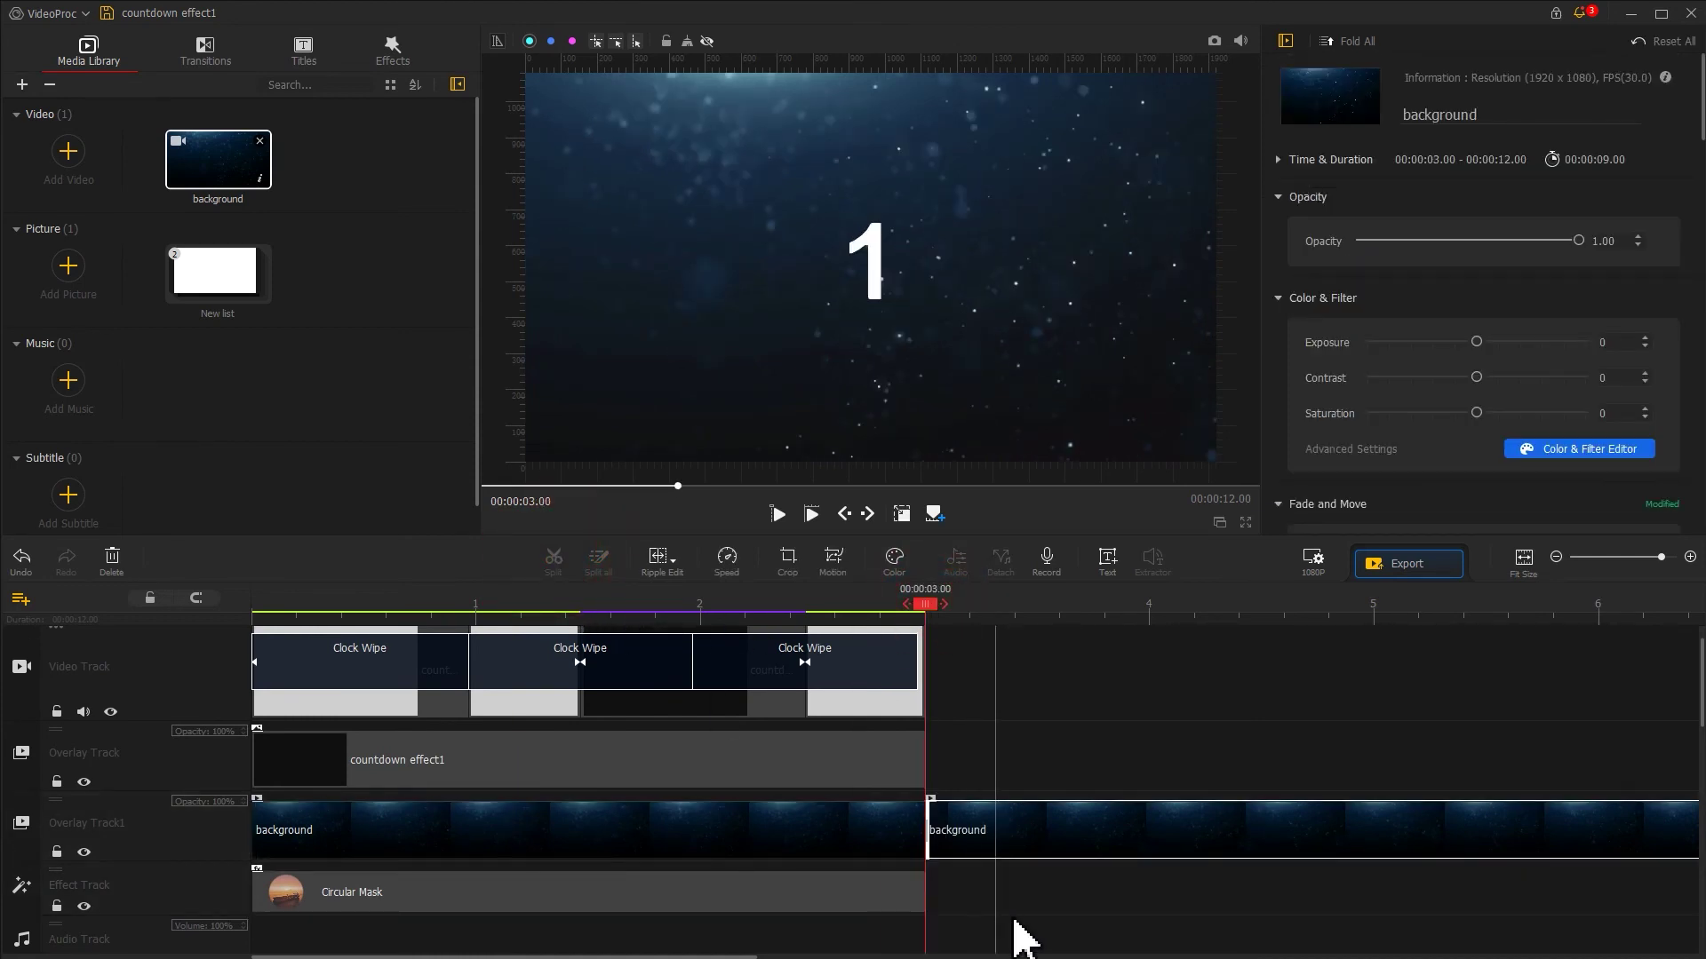
click(1082, 828)
key(Delete)
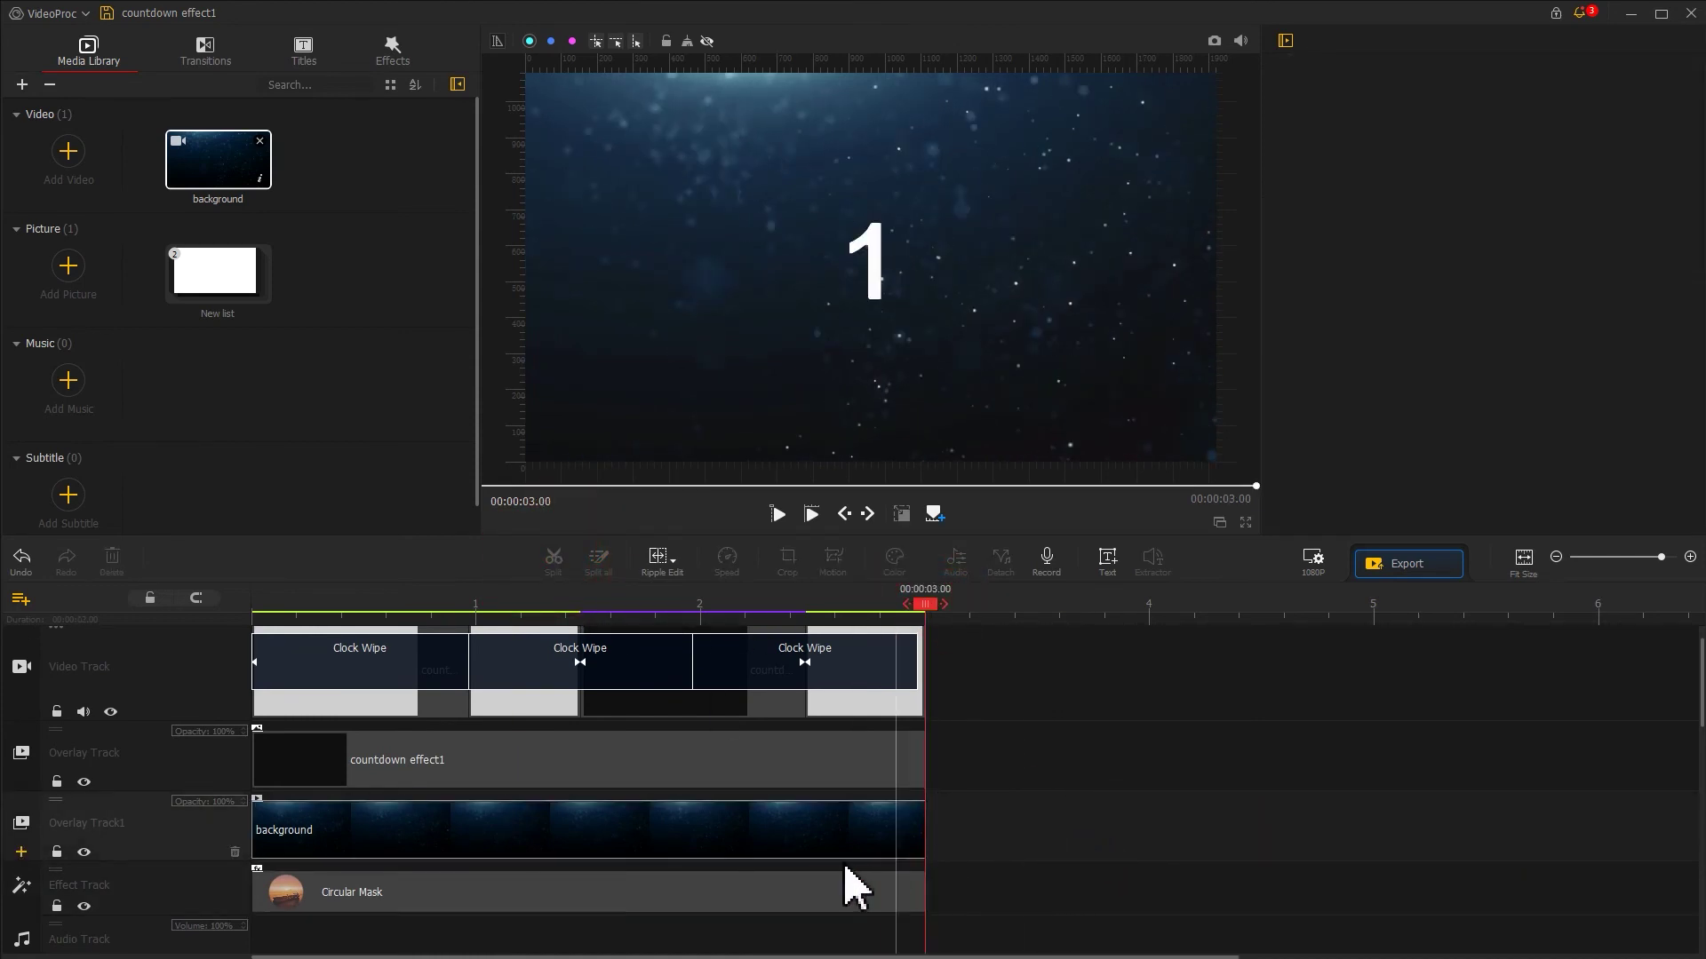
Step: Set the background clip's Compositing Blend Mode to Screen
click(746, 832)
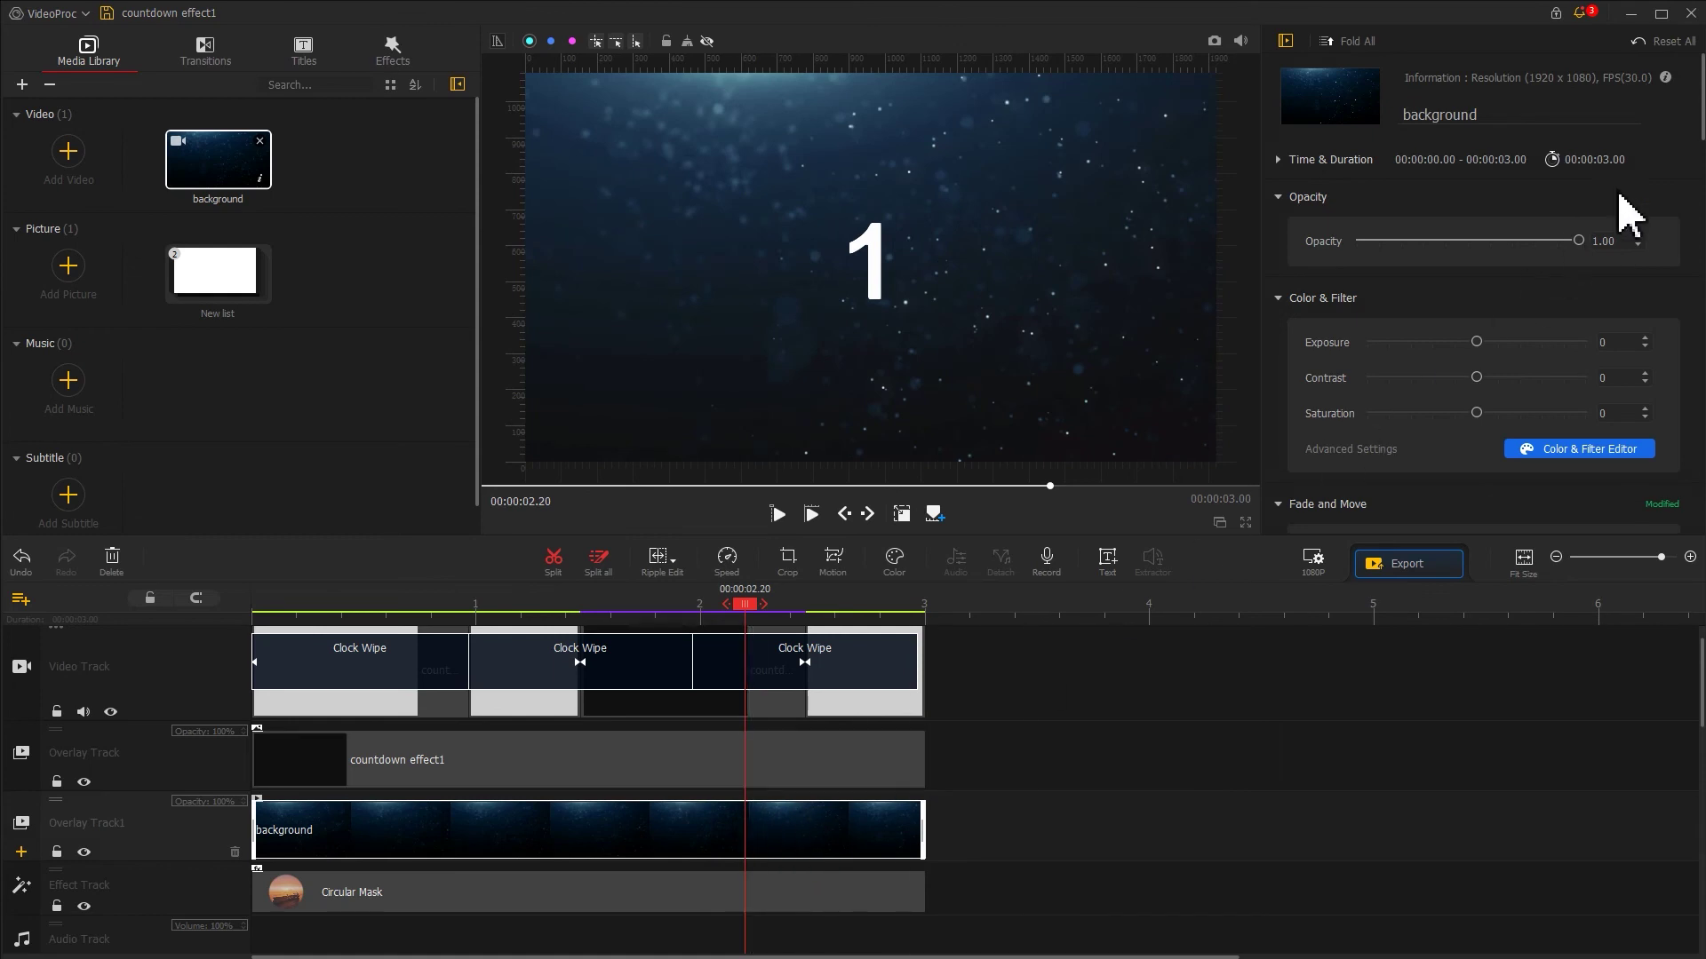
scroll(1483, 293, down, 10)
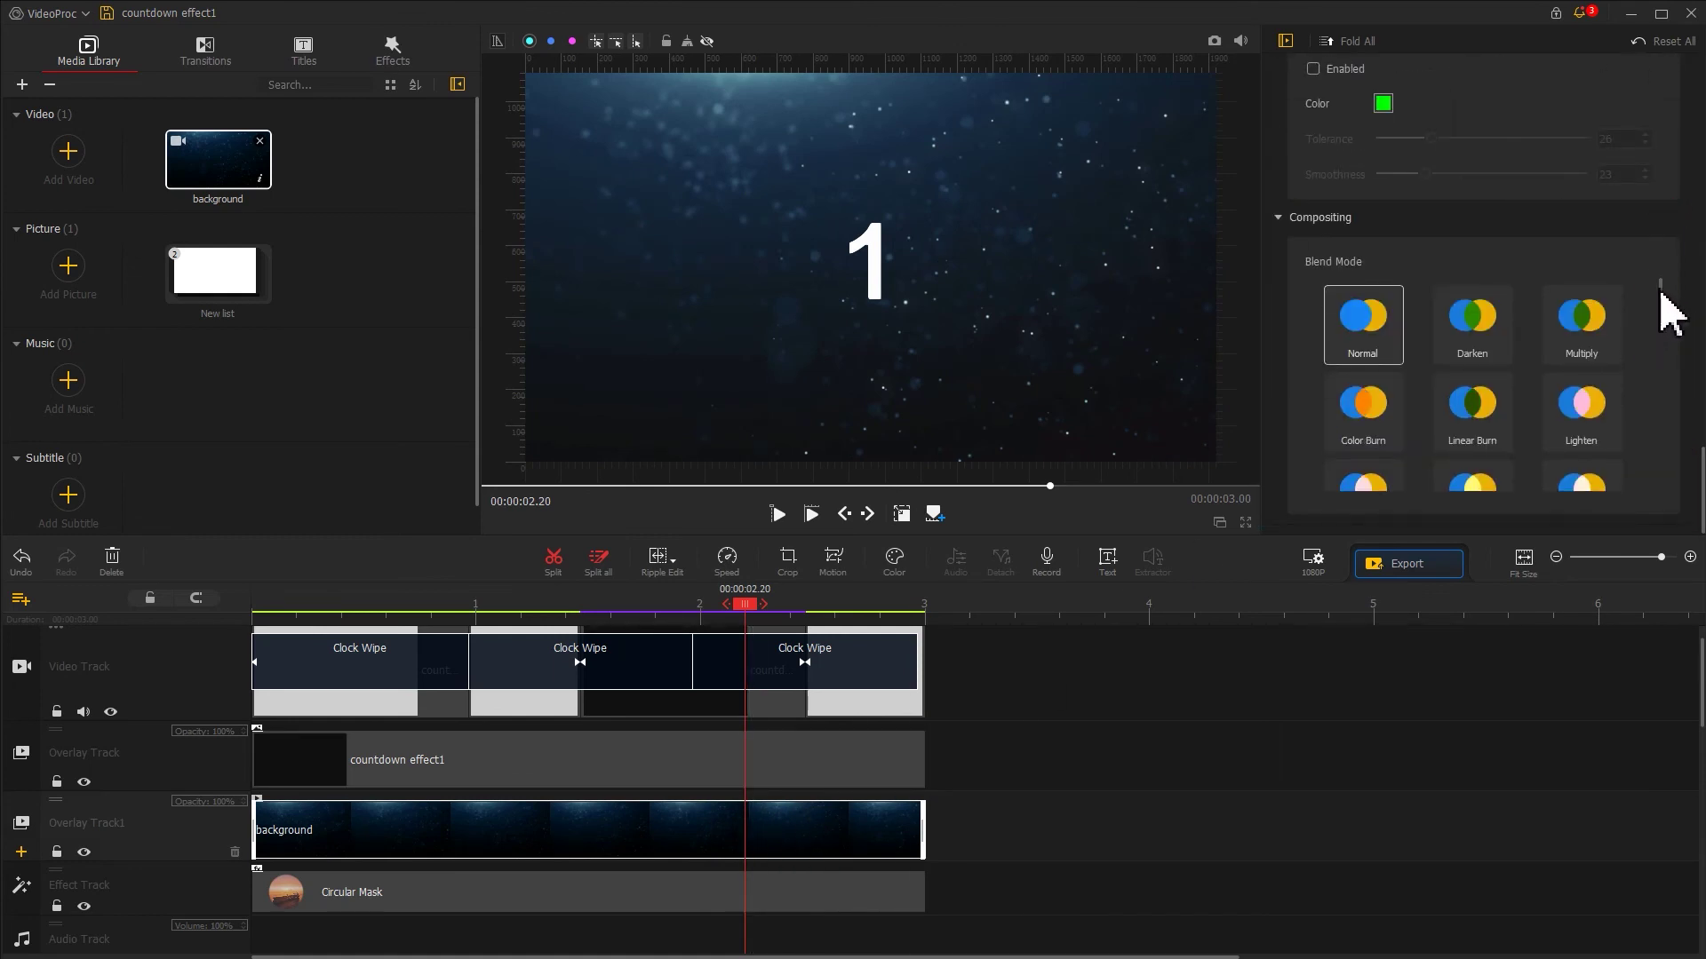
drag(1663, 296, 1664, 313)
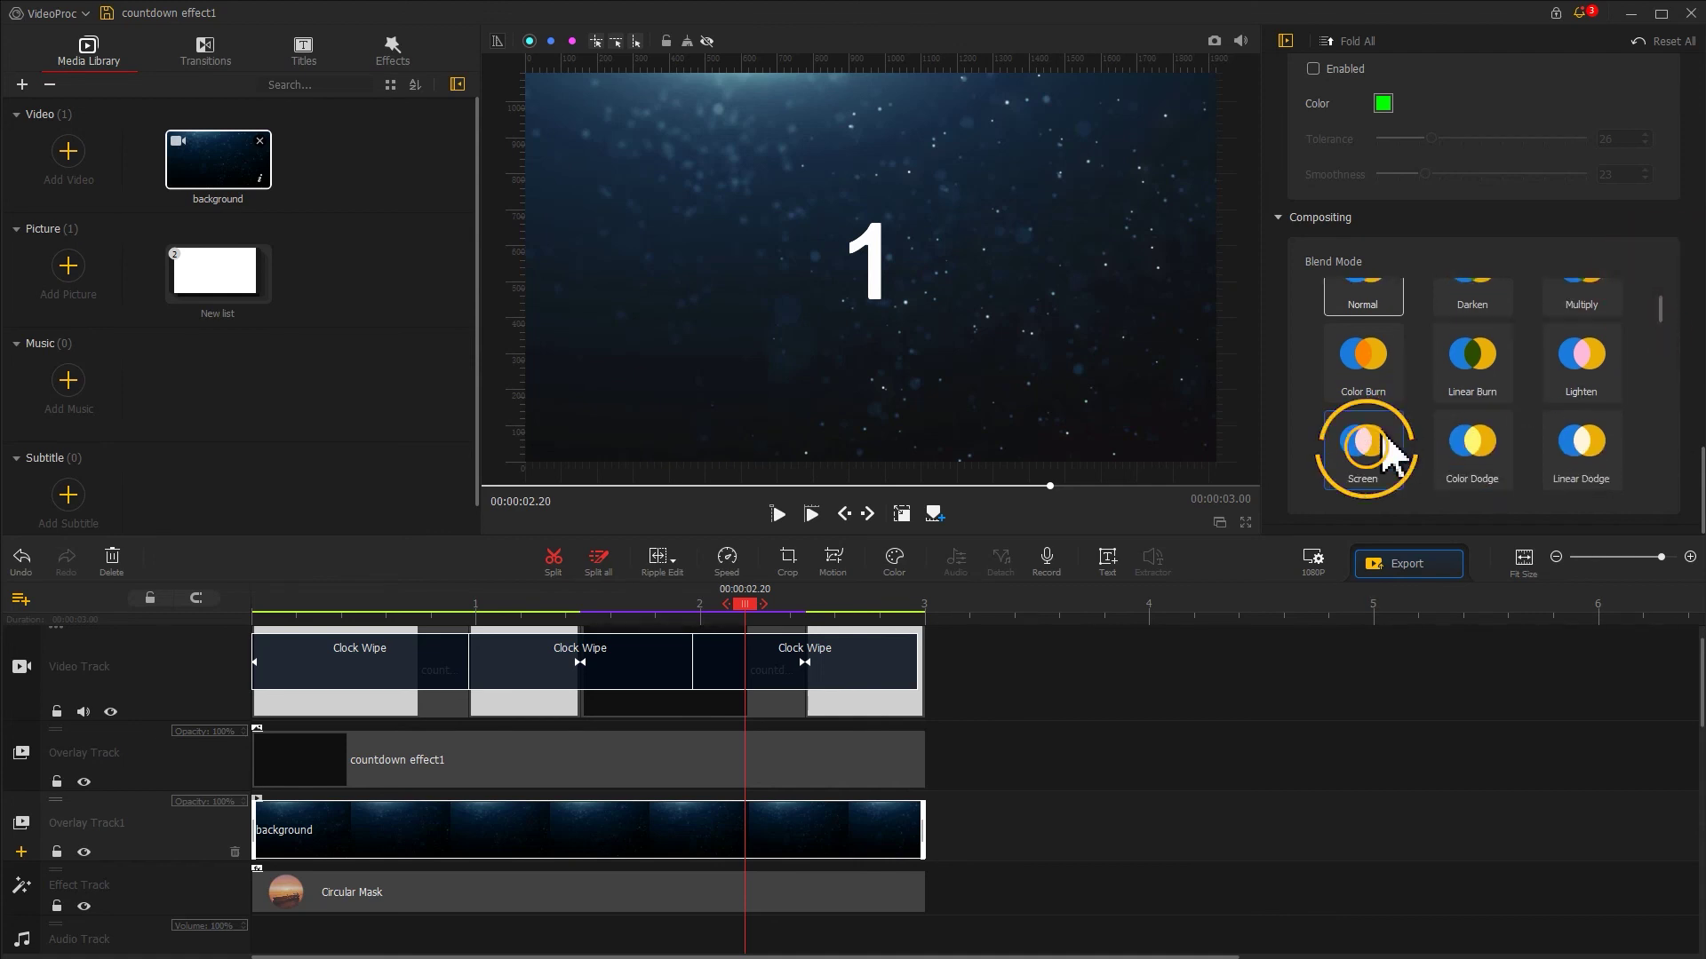
click(1386, 444)
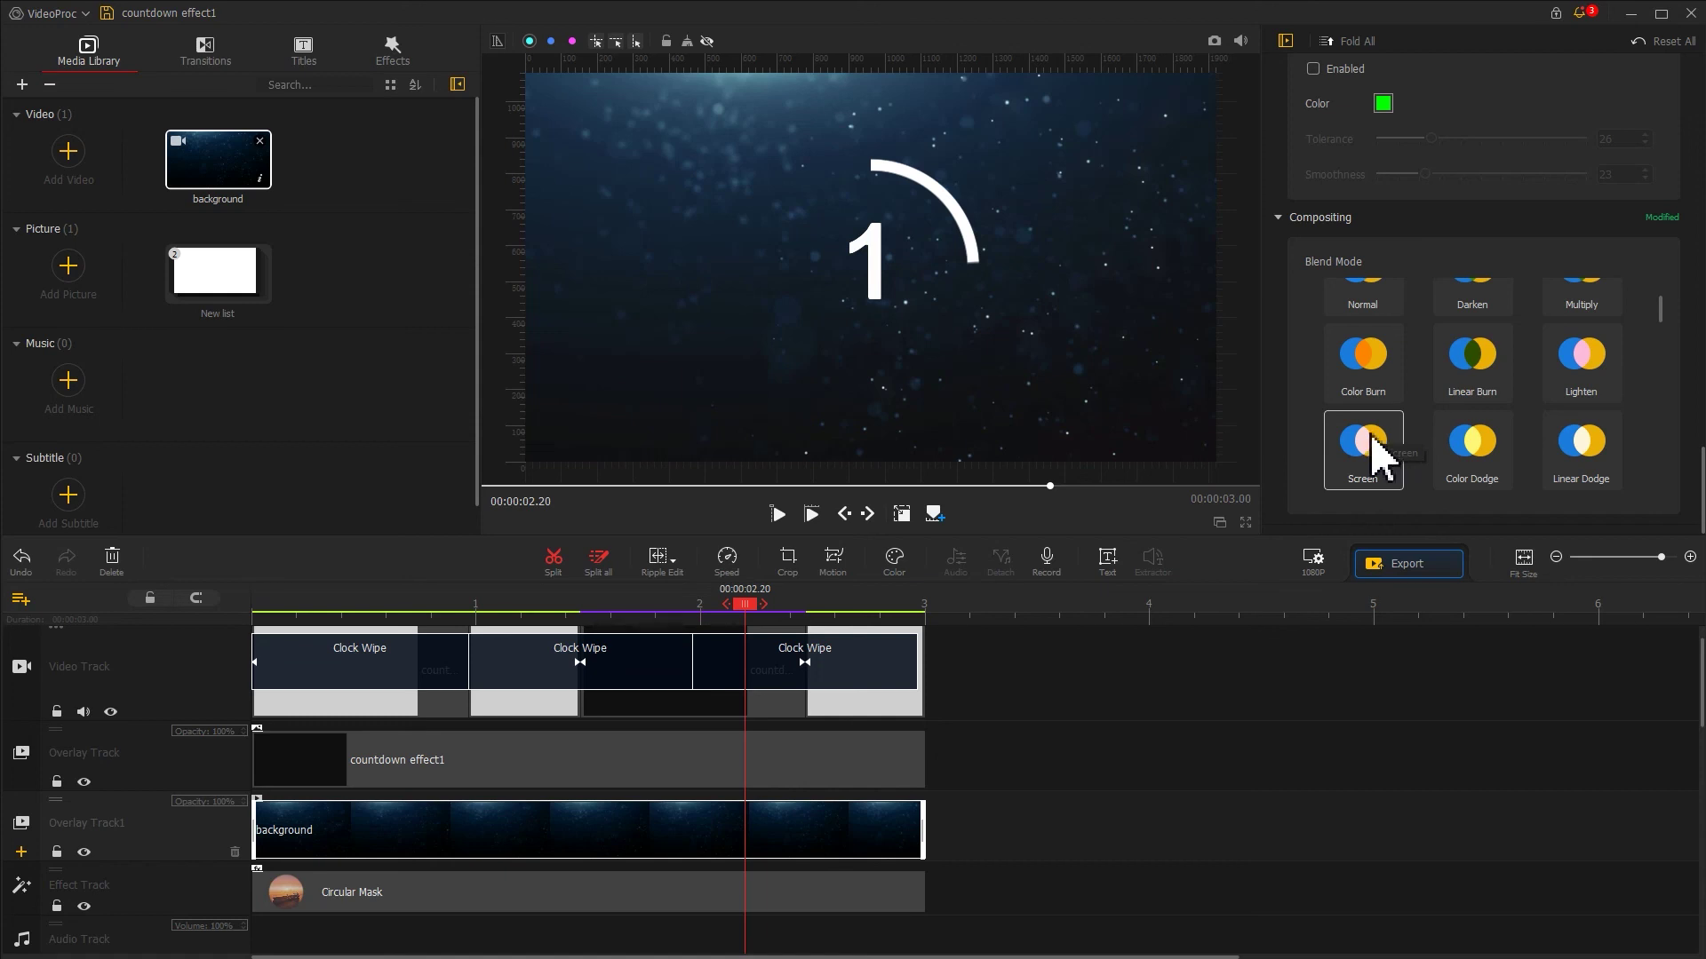
Step: Import the 'sound' file and place it on the Audio Track
click(71, 388)
click(242, 148)
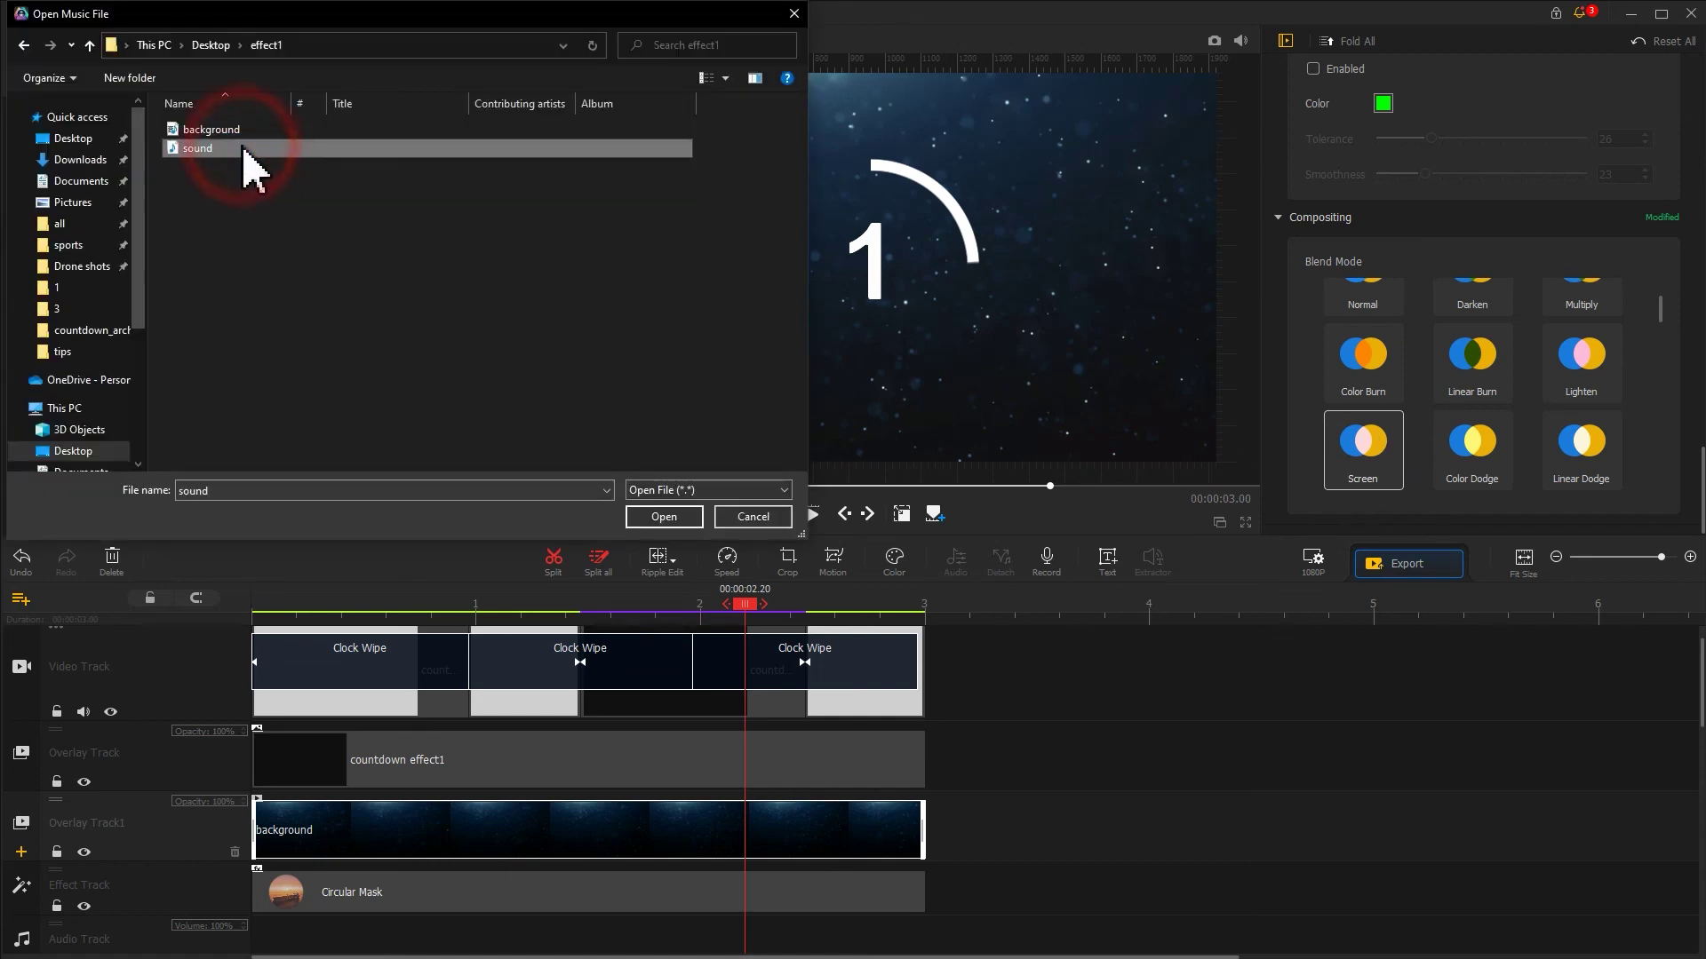
click(659, 519)
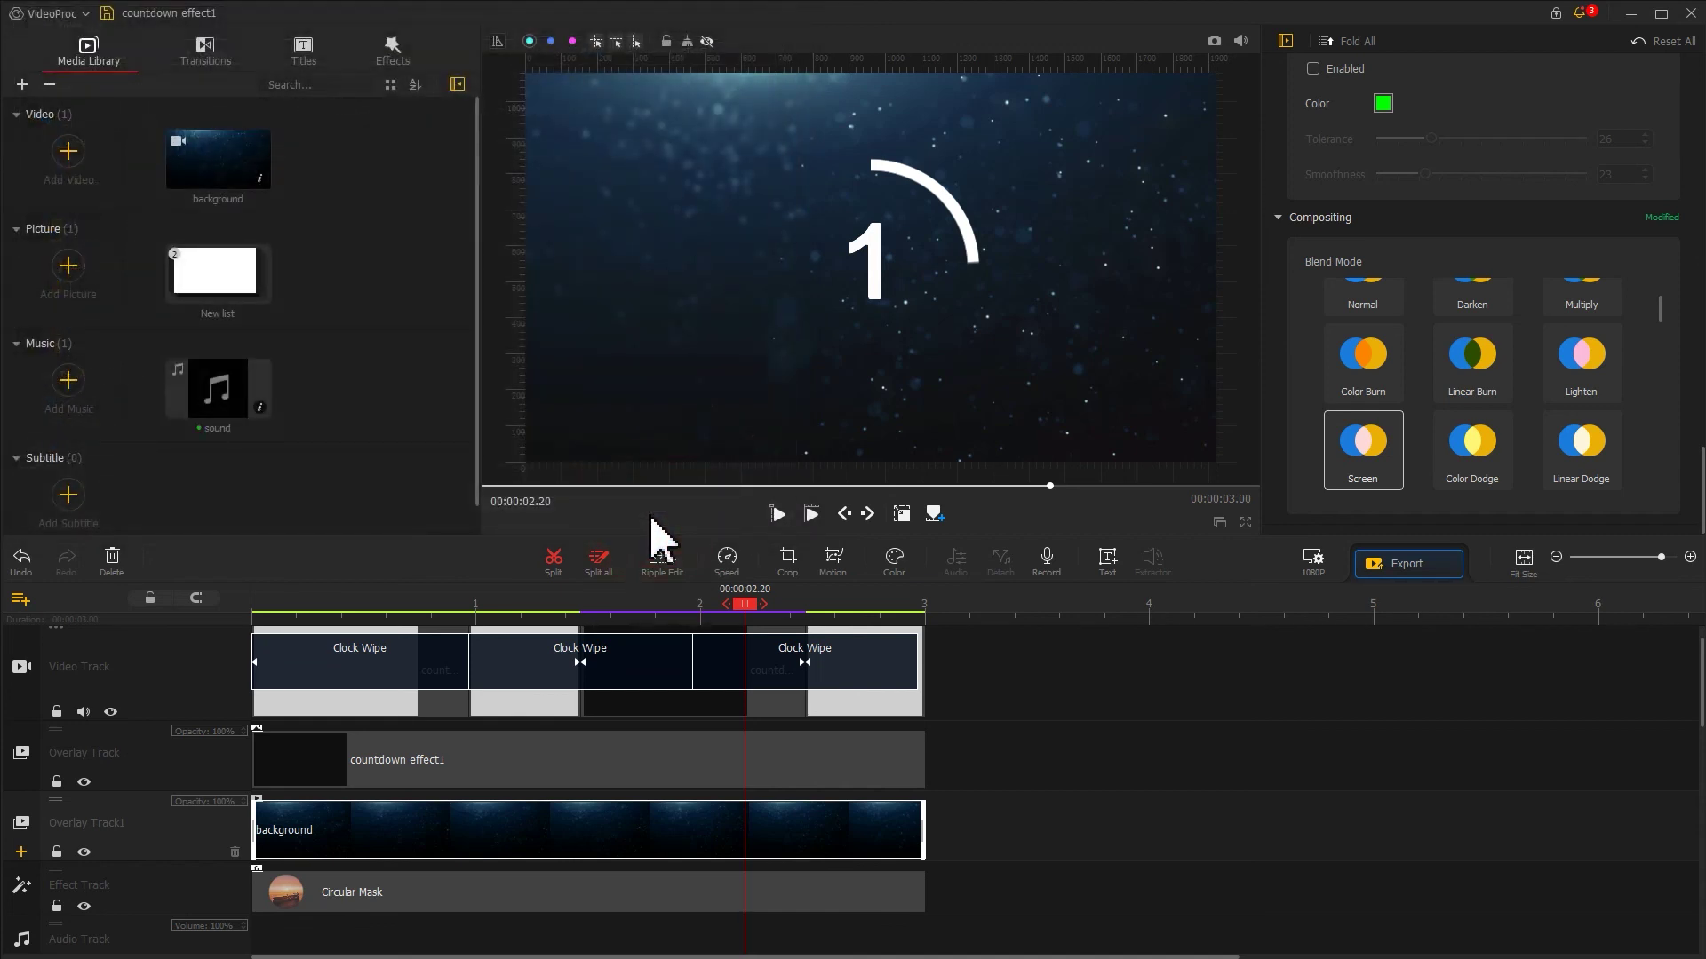
drag(222, 391, 258, 933)
Step: Split the sound at 00:00:03.00, delete the remainder, and return the playhead to 0
scroll(278, 862, down, 3)
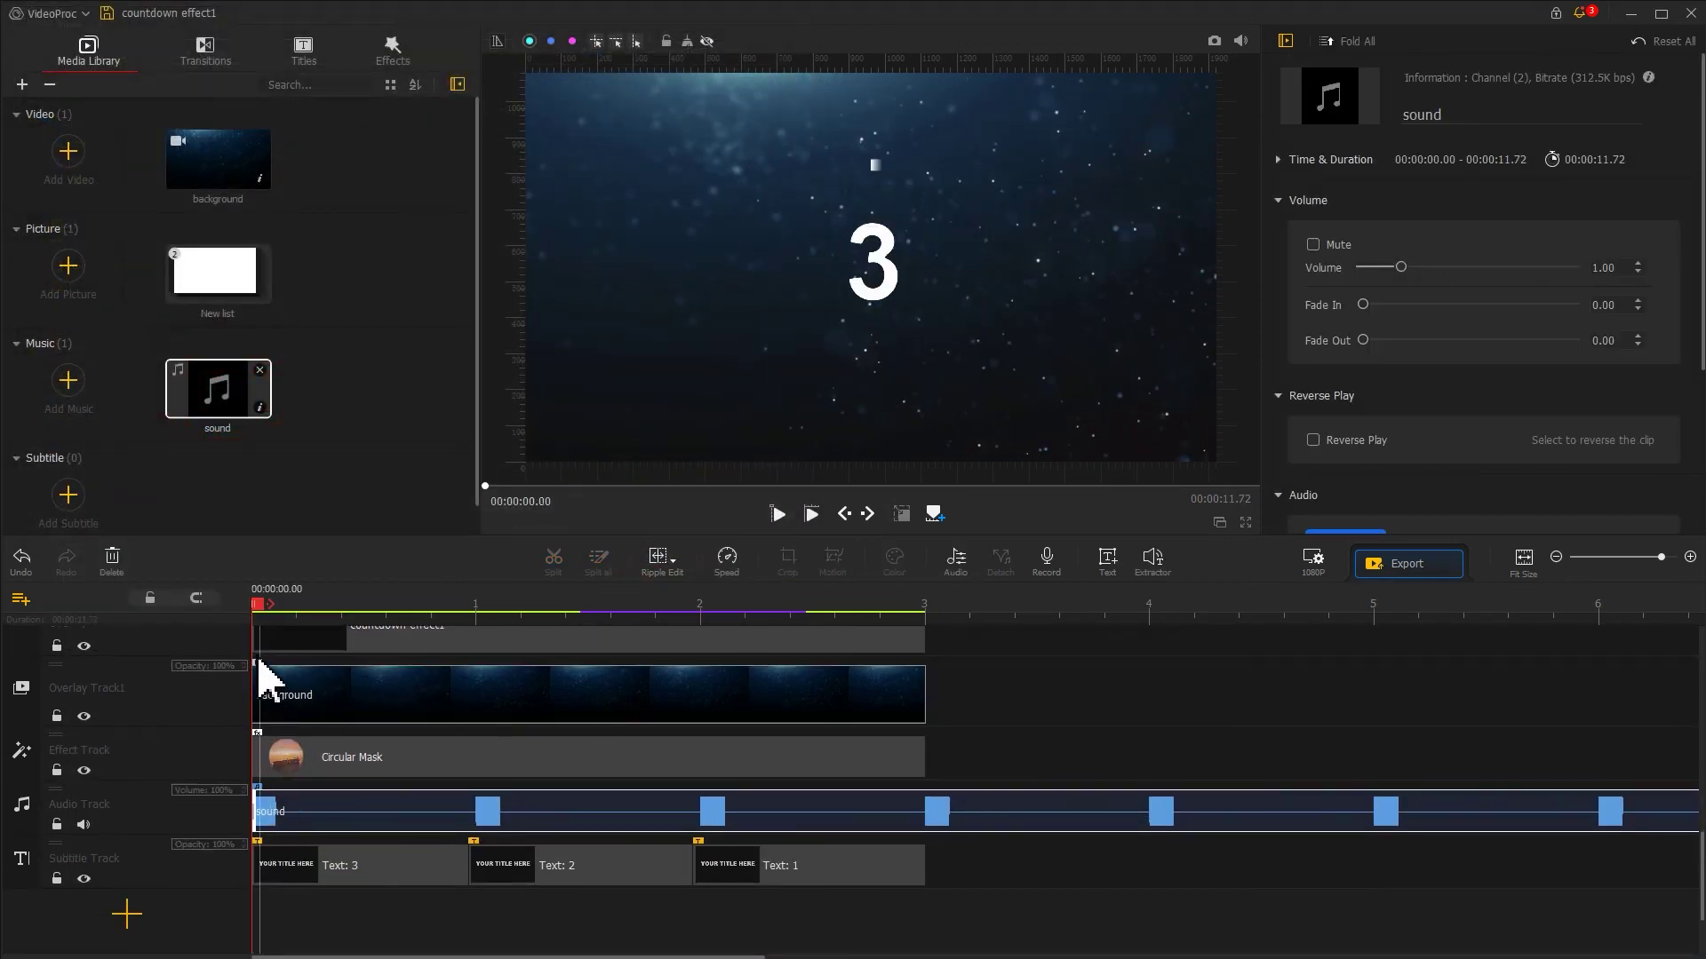
drag(259, 606, 595, 608)
click(925, 655)
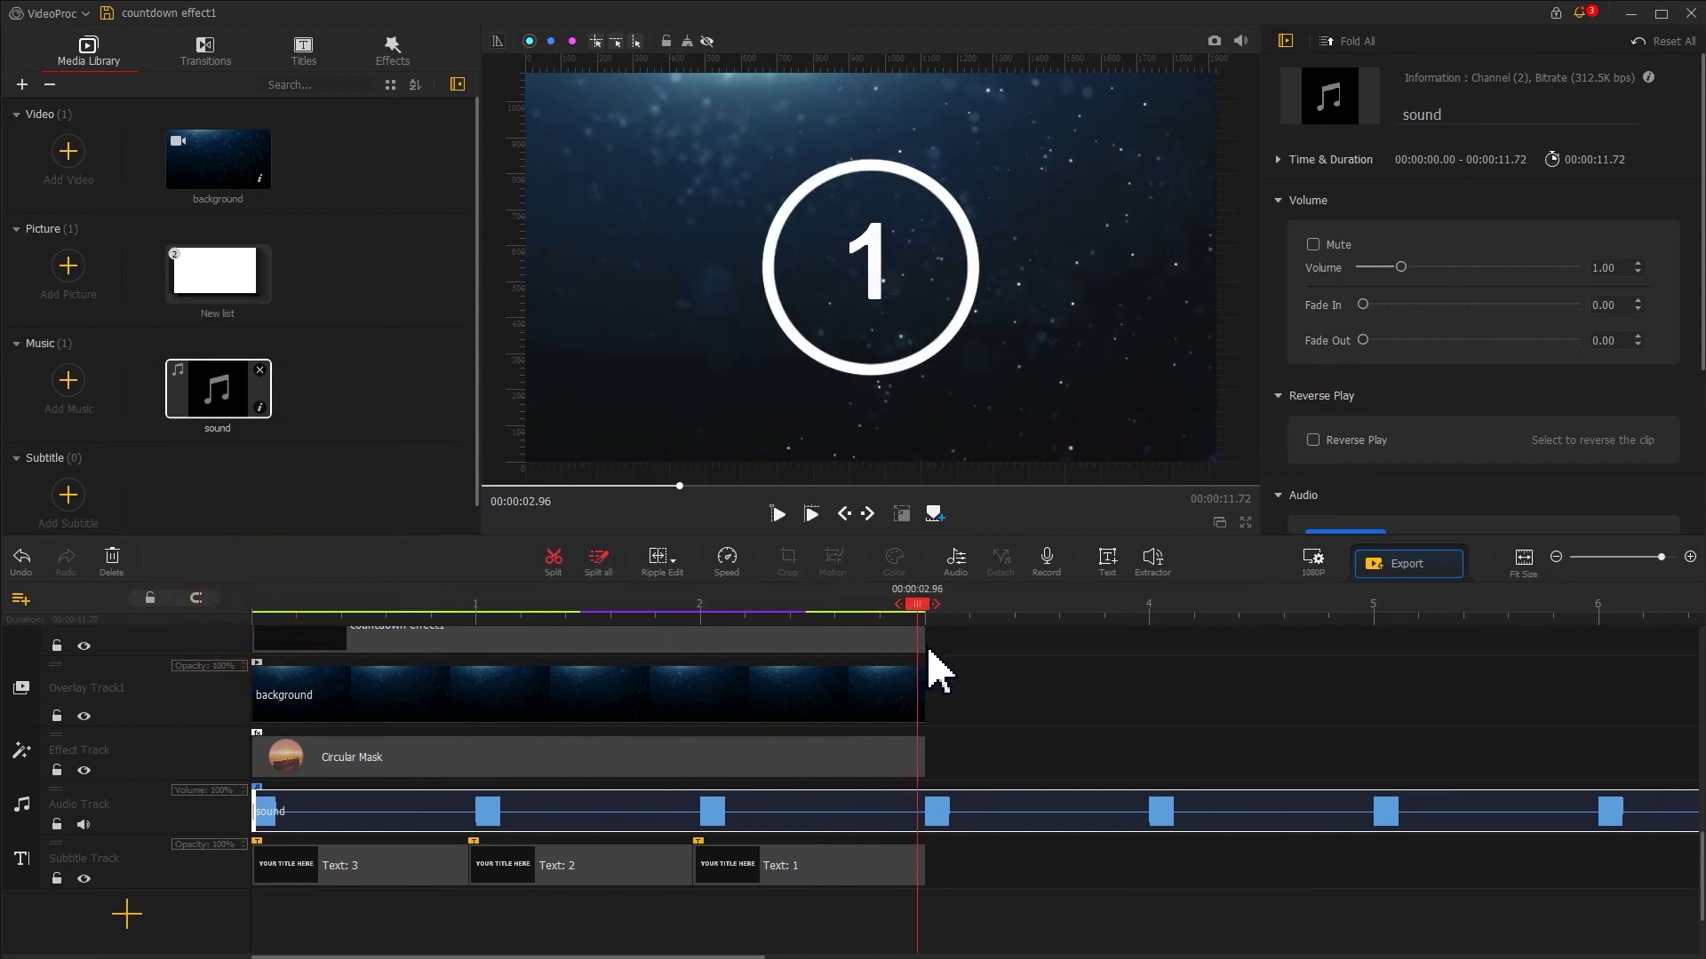
click(556, 559)
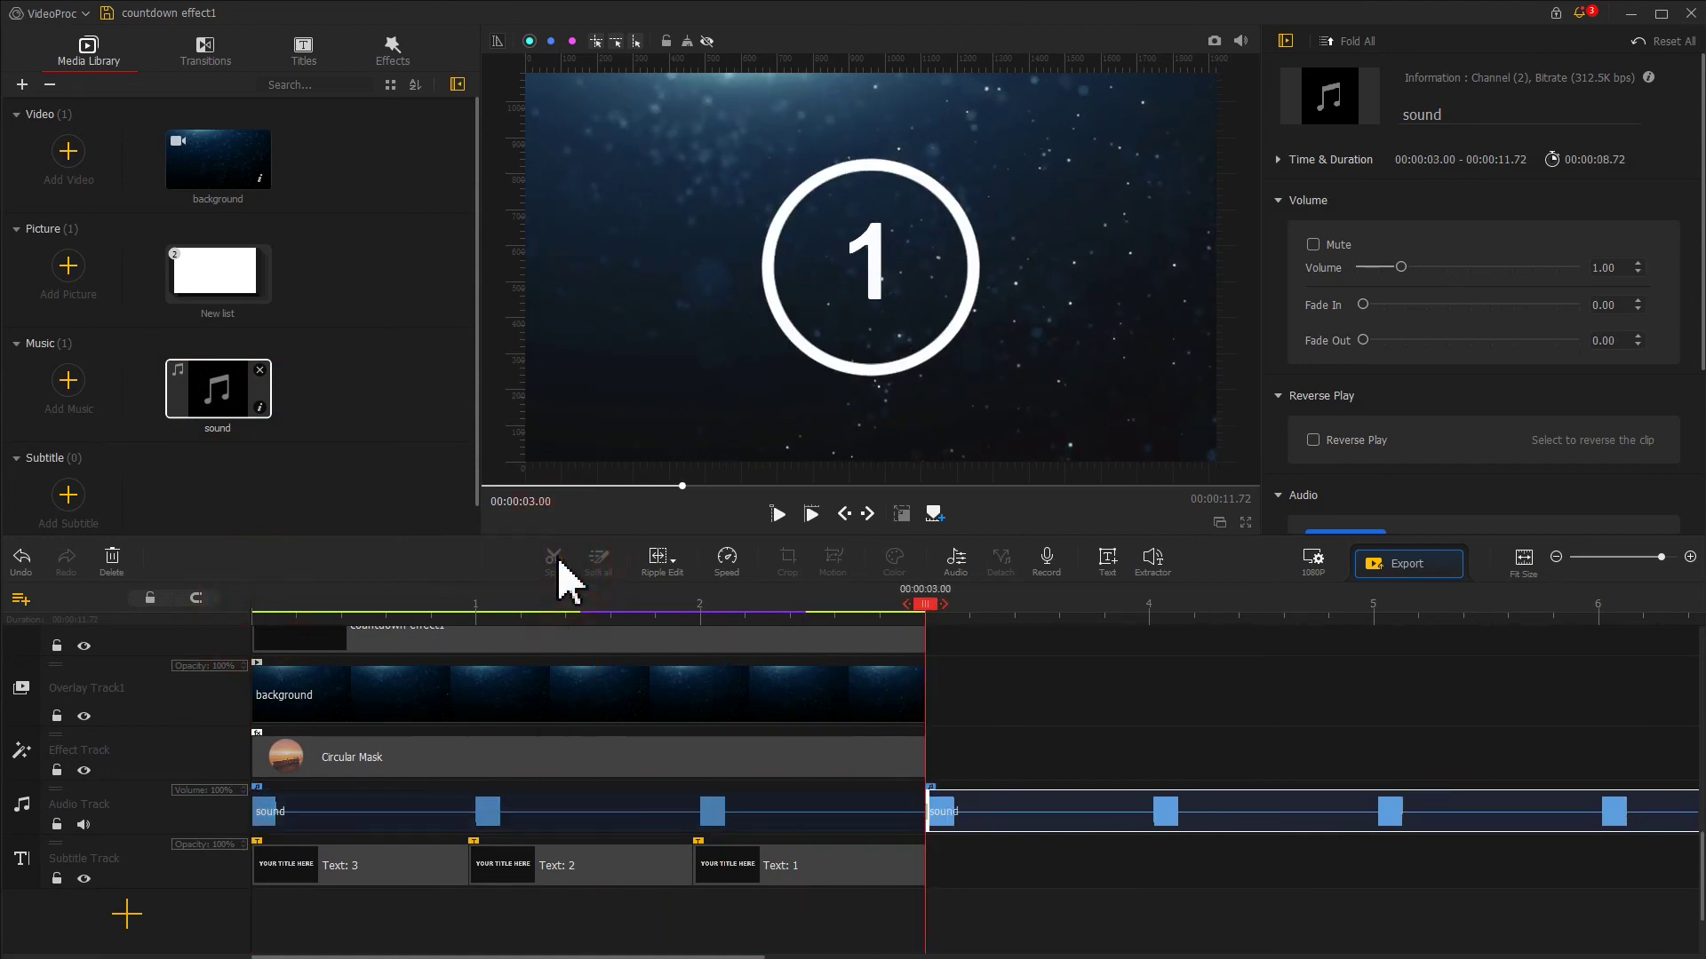
key(Delete)
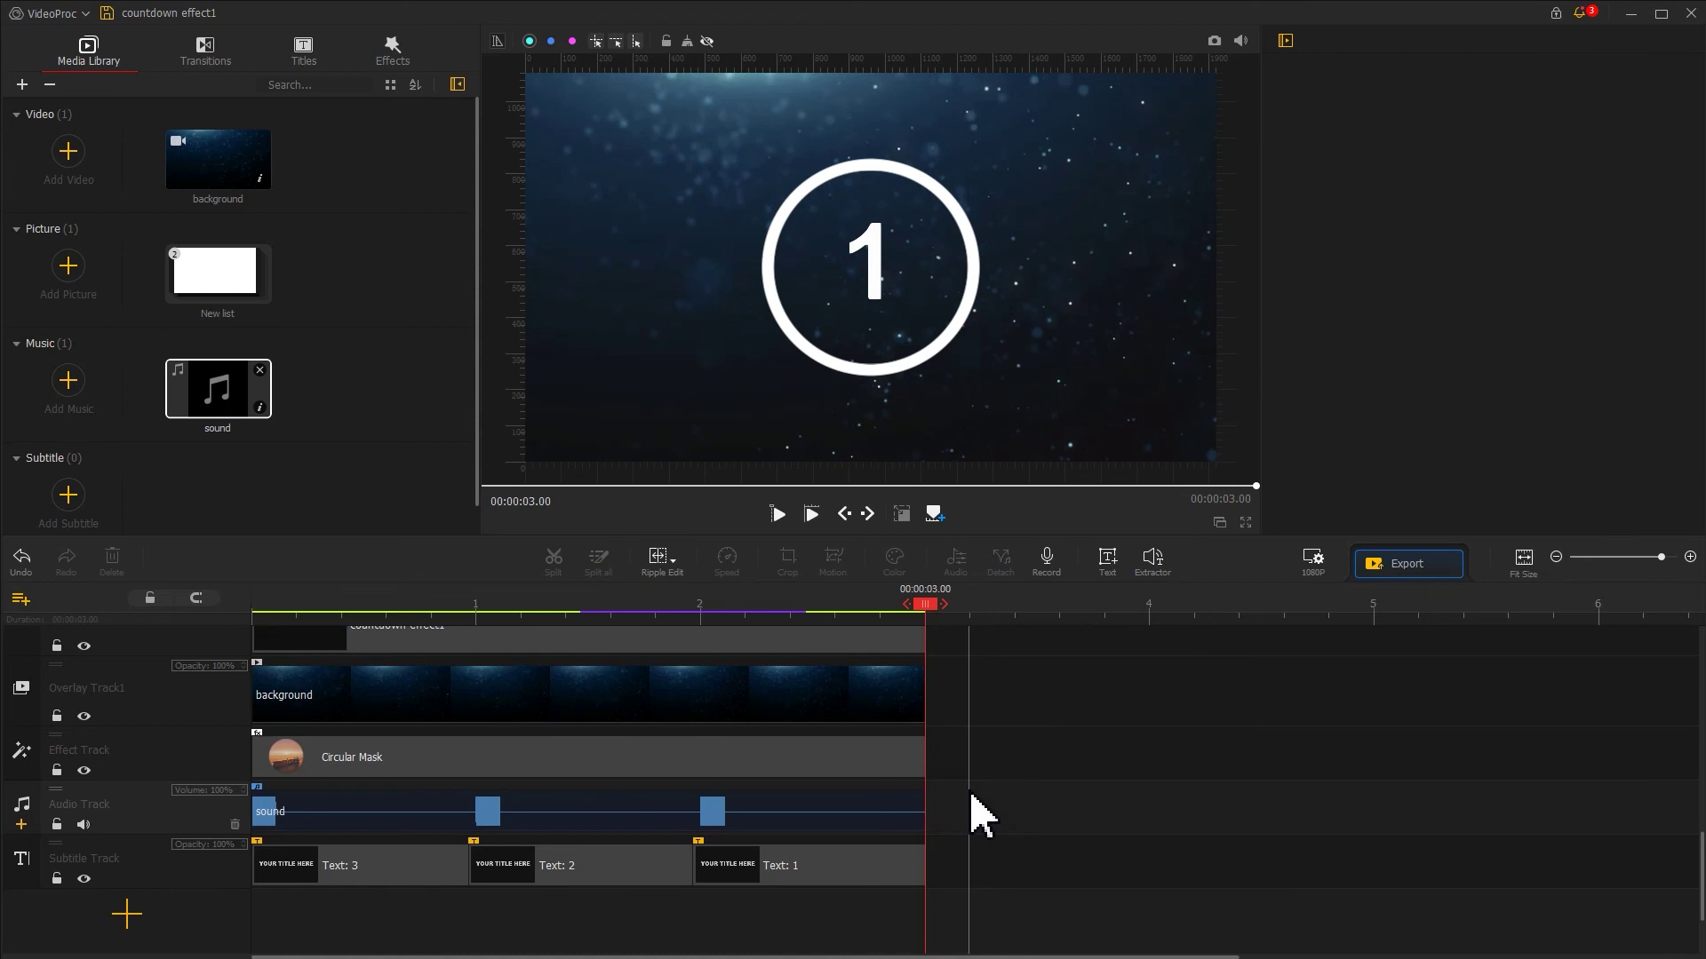
drag(925, 604, 188, 659)
Step: Play the finished 3-2-1 countdown preview with its sound from the start
scroll(190, 680, up, 3)
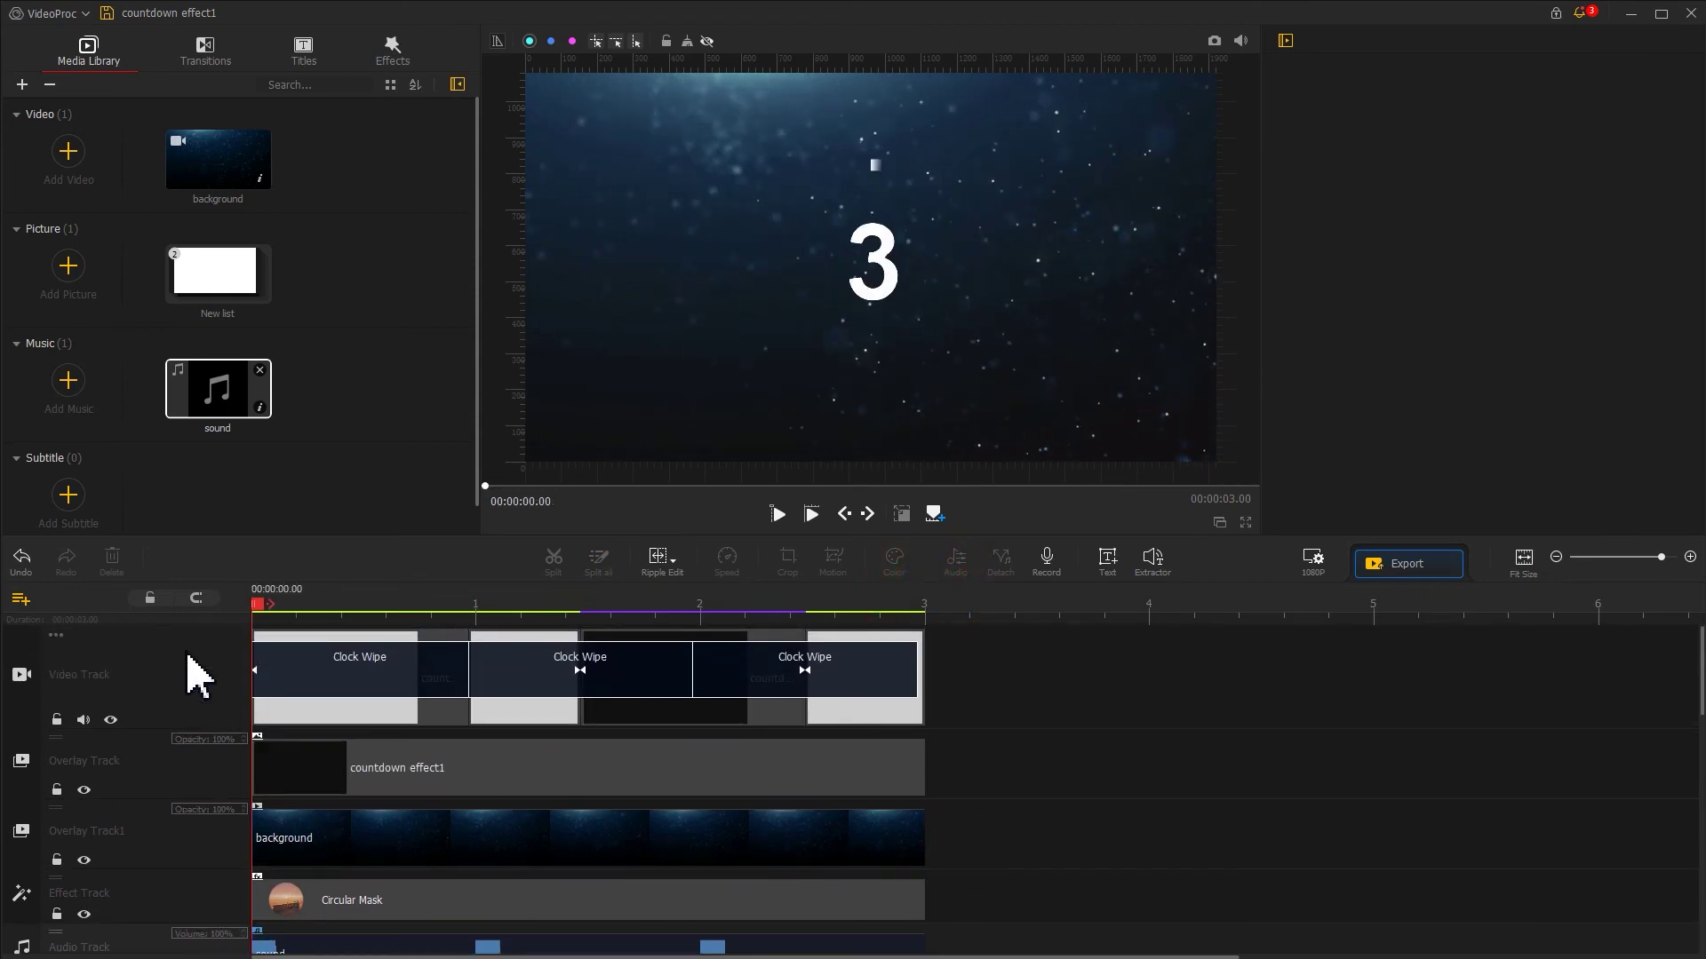
key(space)
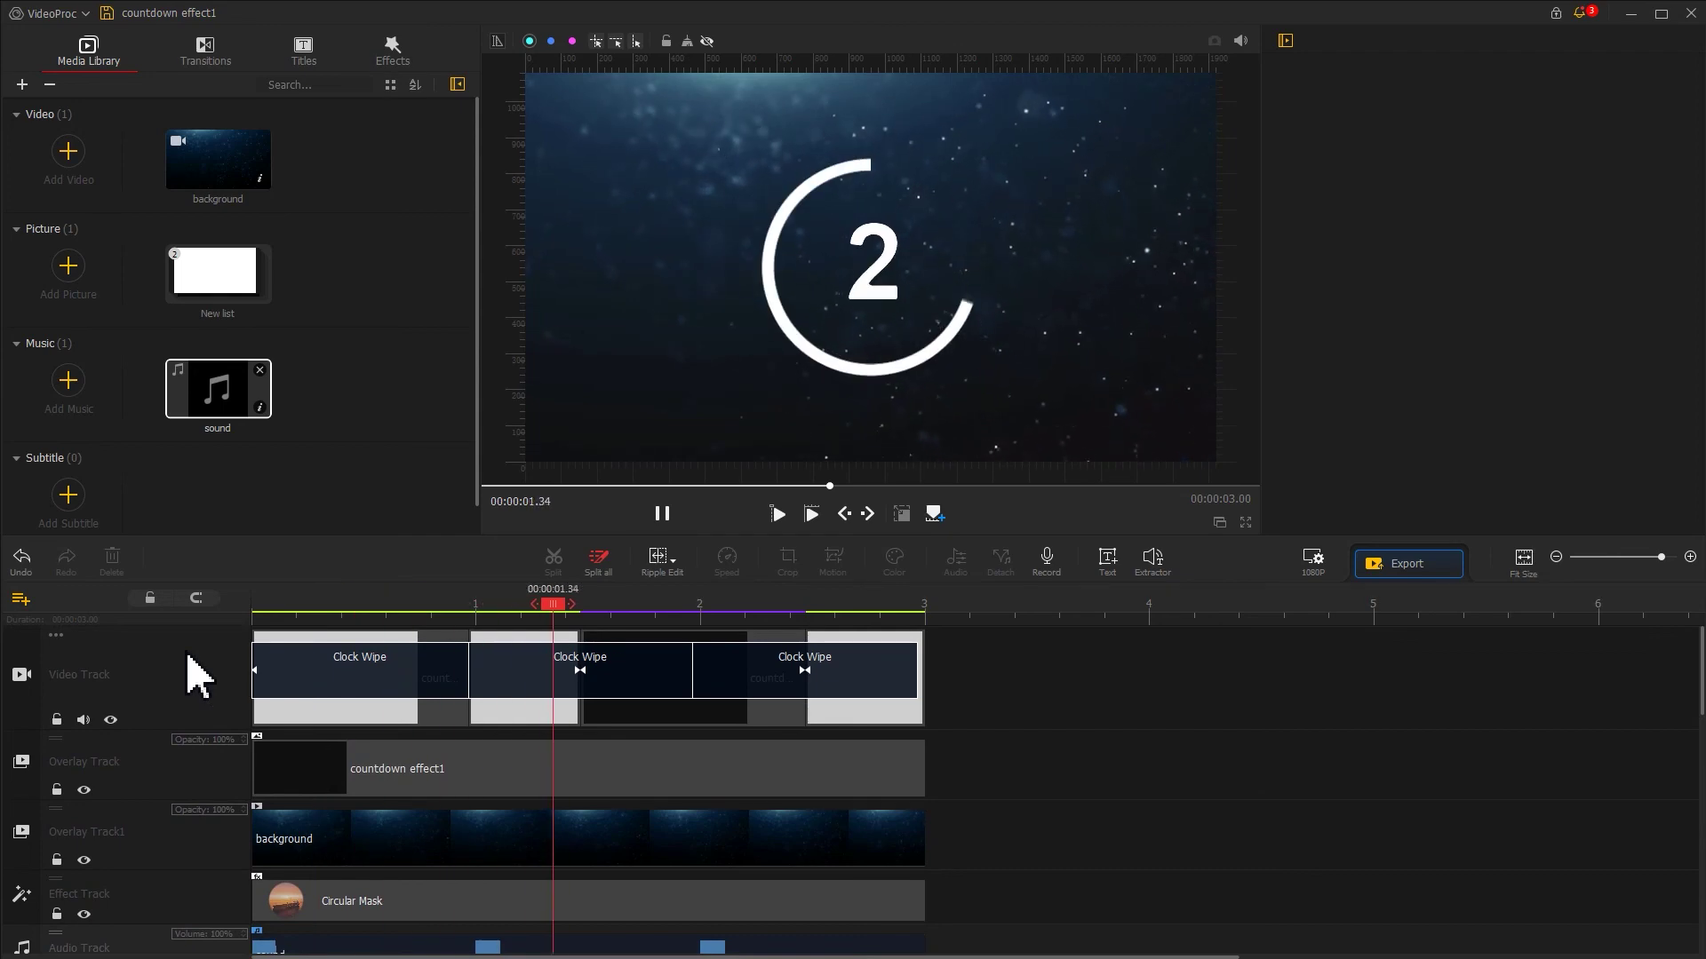